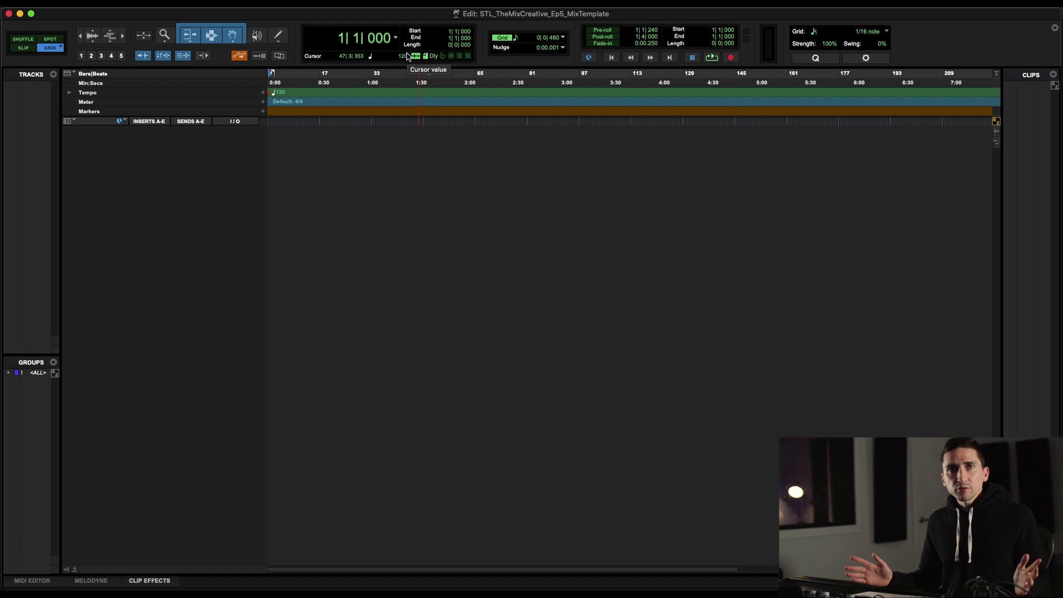
# Set up a row of 10 stereo routing folders in the New Tracks dialog
pyautogui.press('super+shift+n')
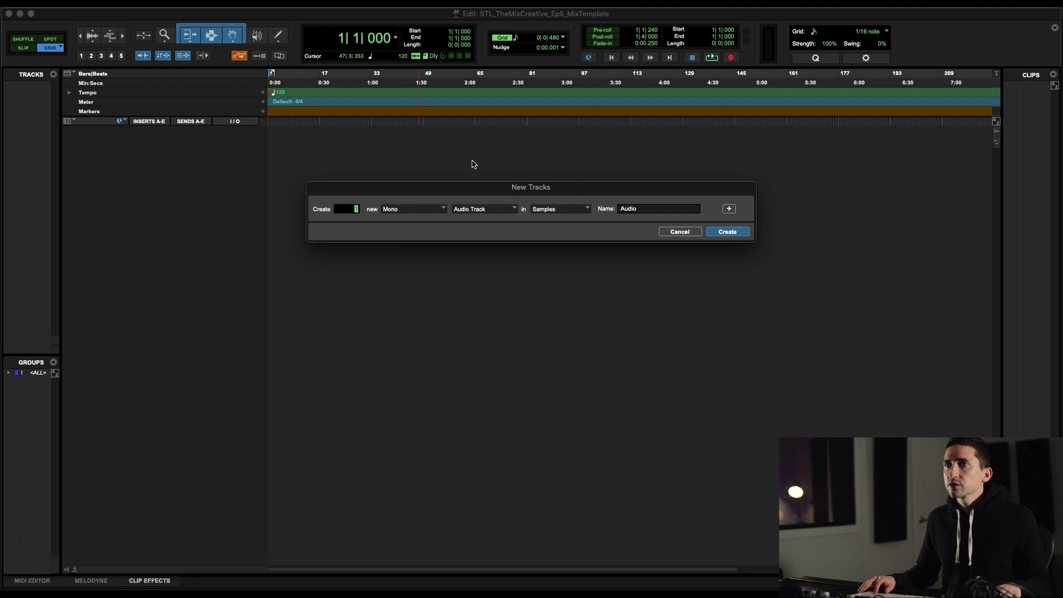
pyautogui.click(427, 211)
pyautogui.click(408, 219)
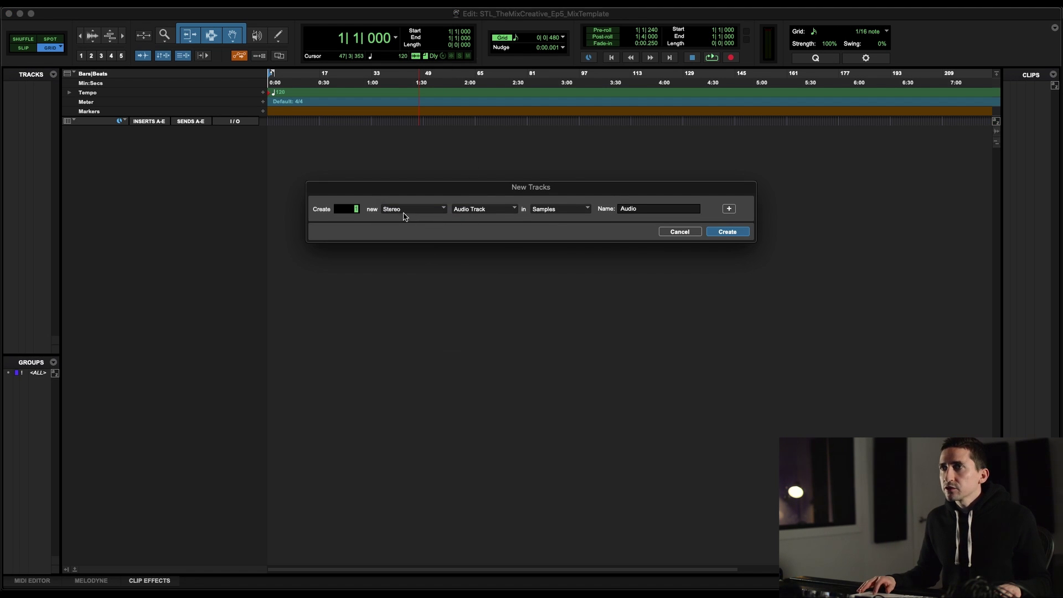
pyautogui.click(490, 210)
pyautogui.click(487, 190)
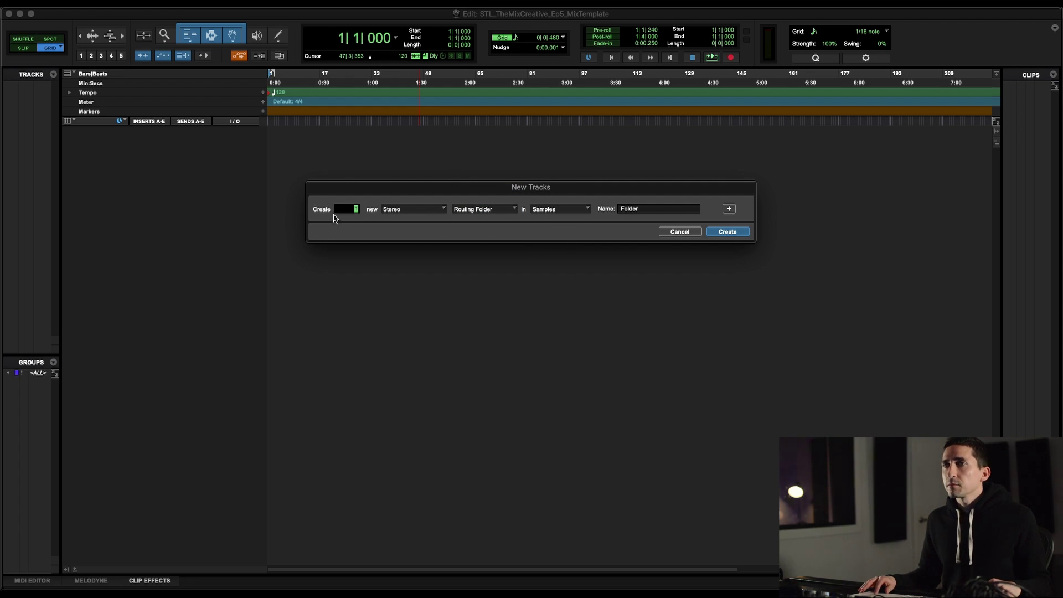
pyautogui.write('10')
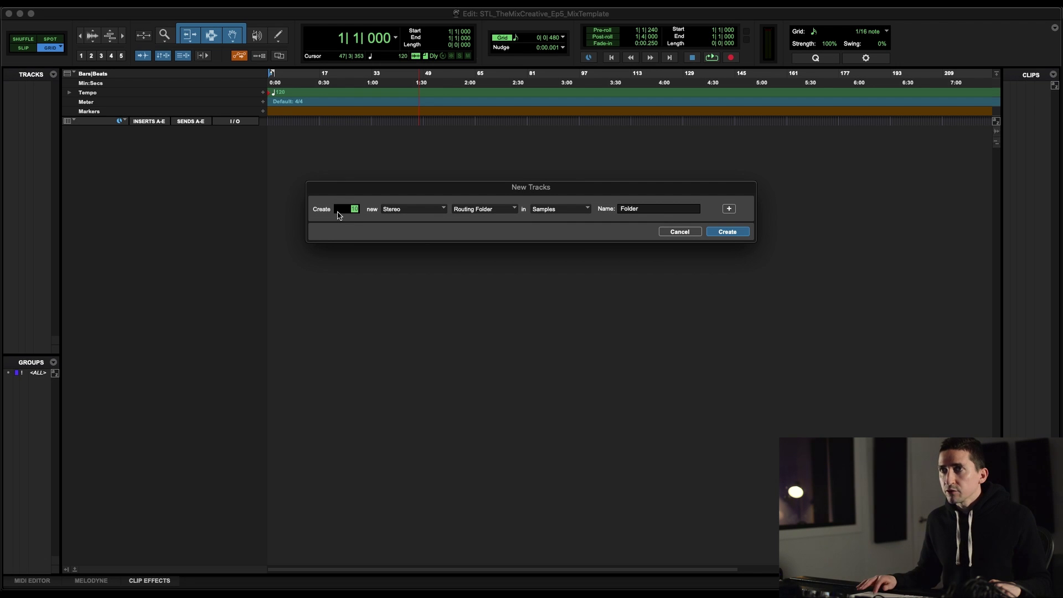
# Add rows for 2 stereo aux inputs and 2 stereo audio tracks, then create everything
pyautogui.click(729, 208)
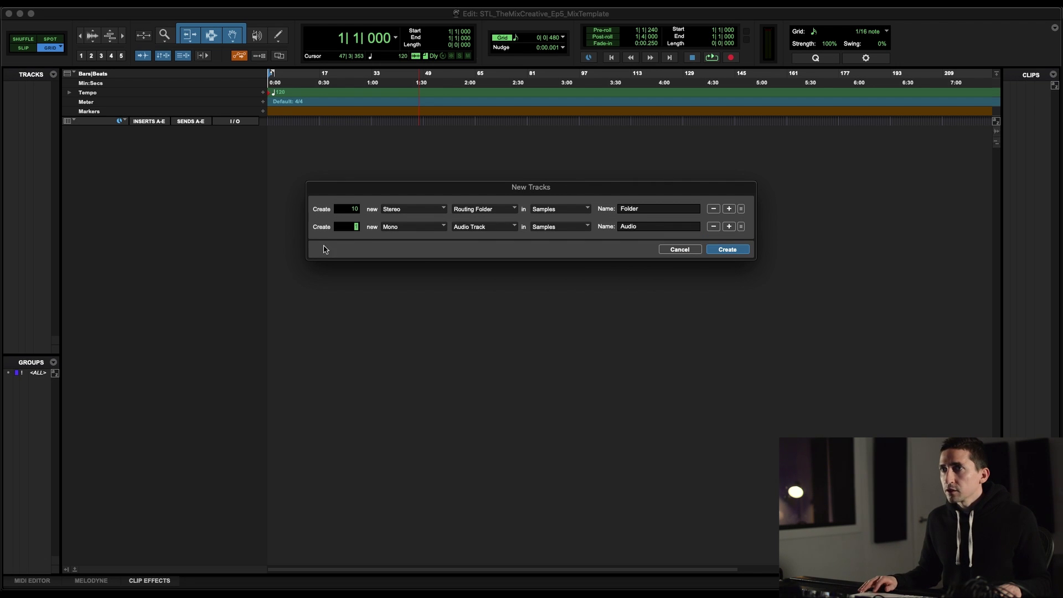
pyautogui.click(410, 230)
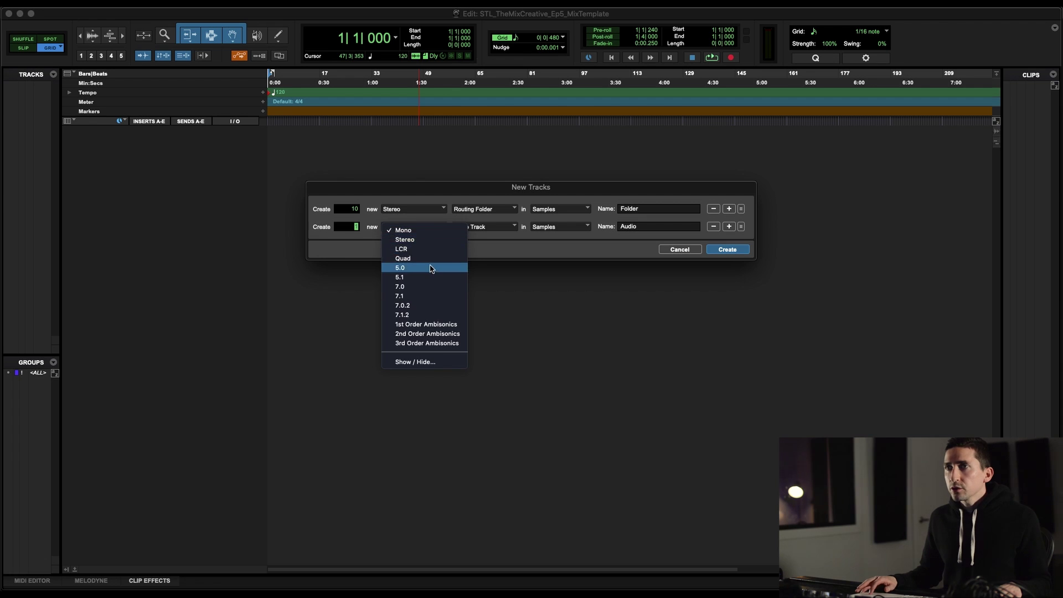
pyautogui.click(412, 239)
pyautogui.click(501, 226)
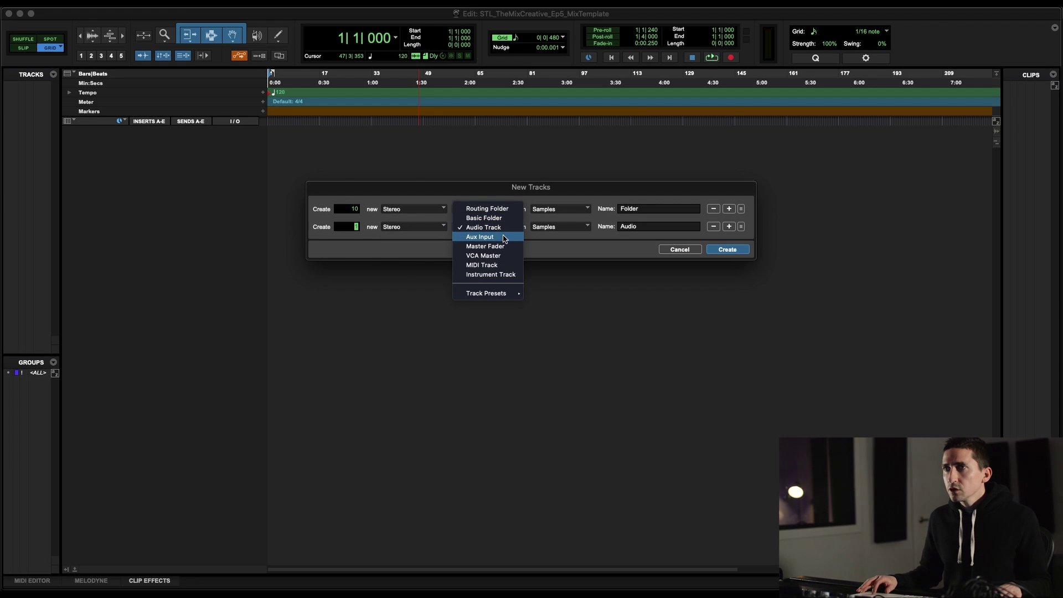
pyautogui.click(499, 236)
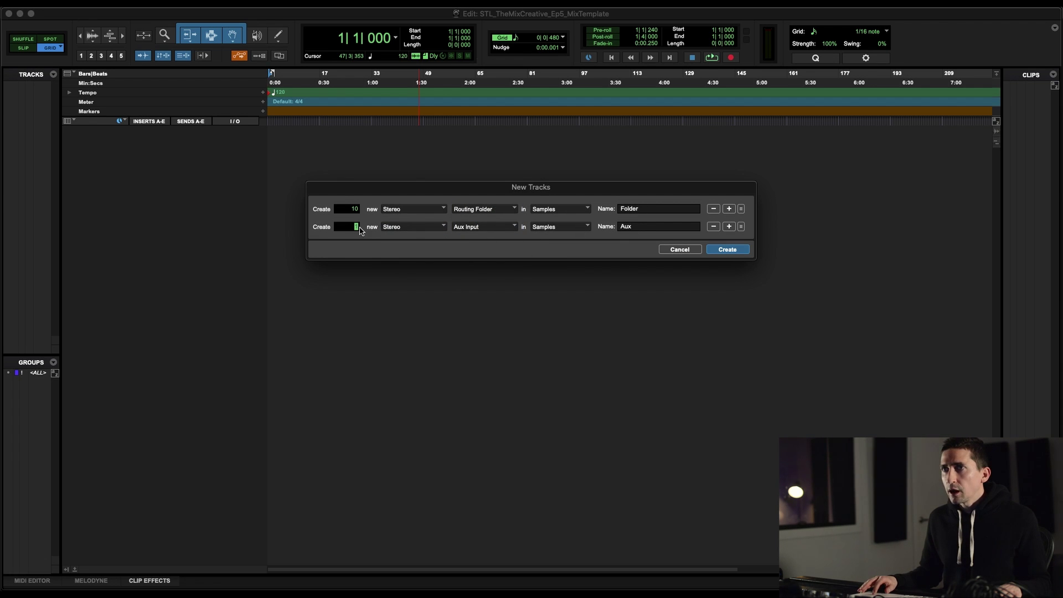
pyautogui.write('2')
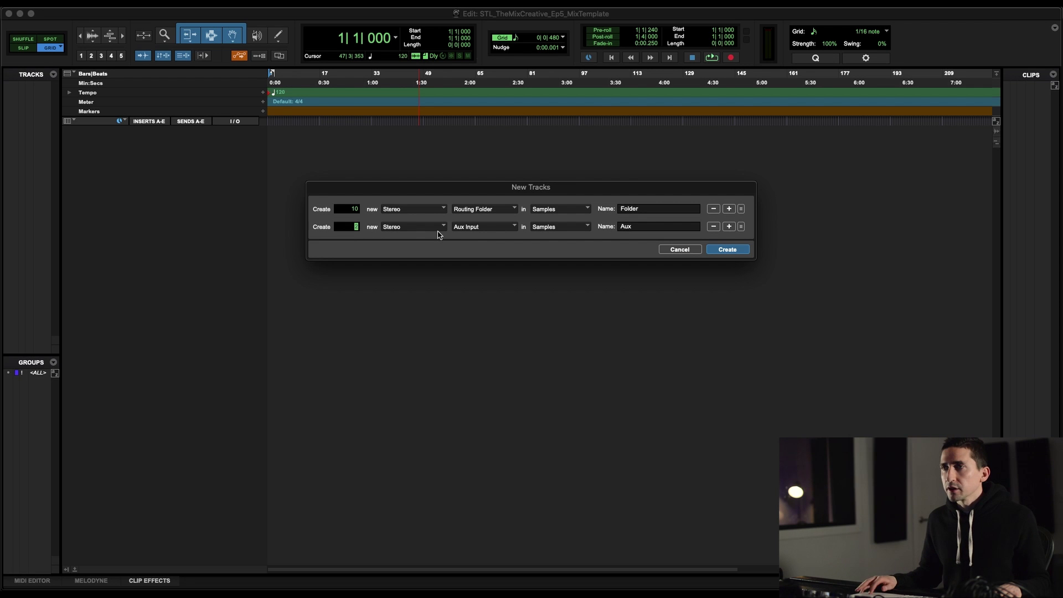
pyautogui.click(728, 227)
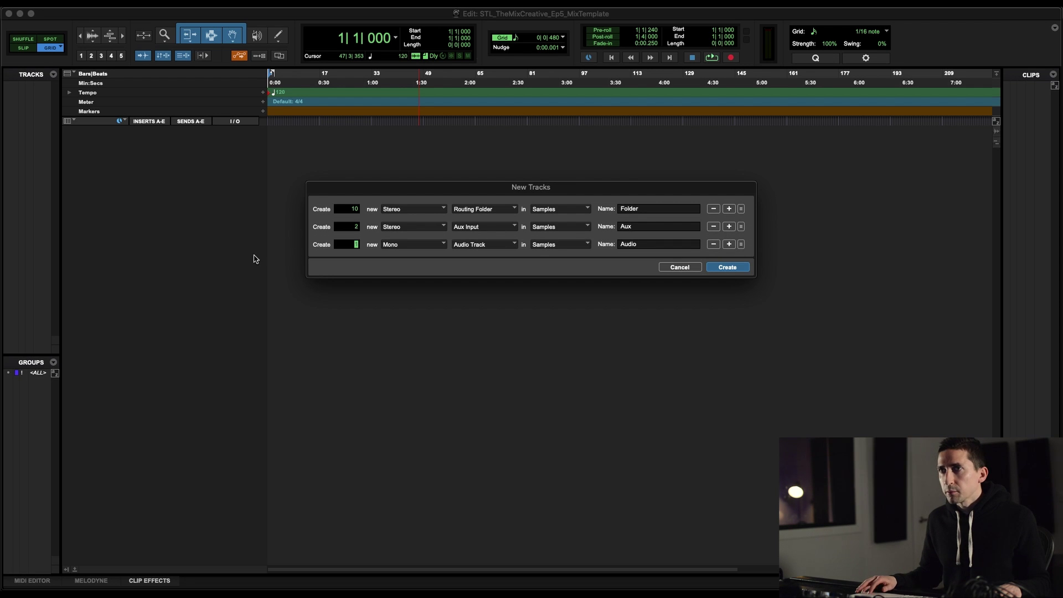
pyautogui.write('2')
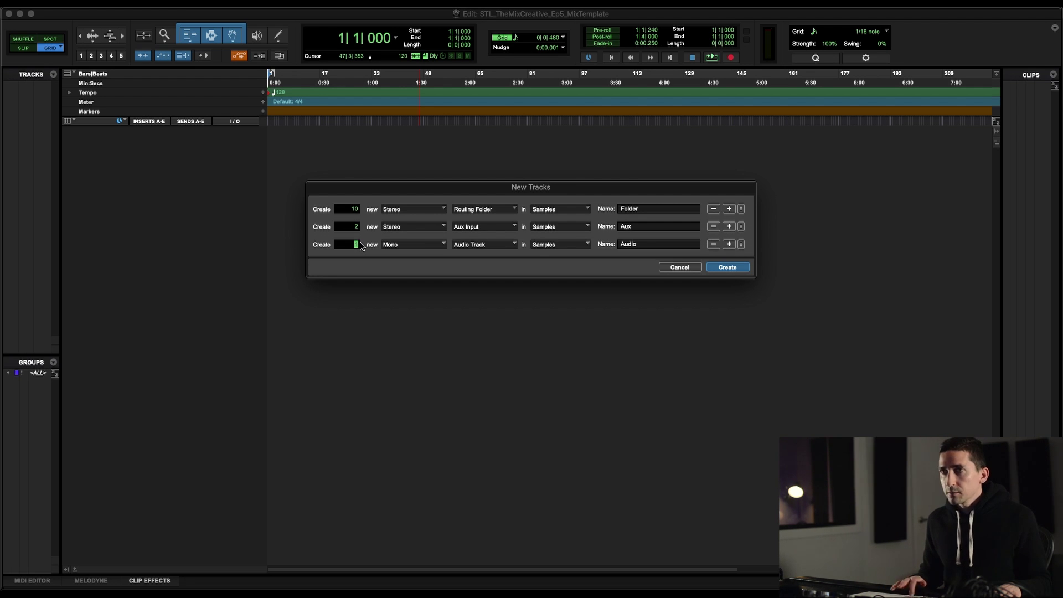
pyautogui.click(411, 242)
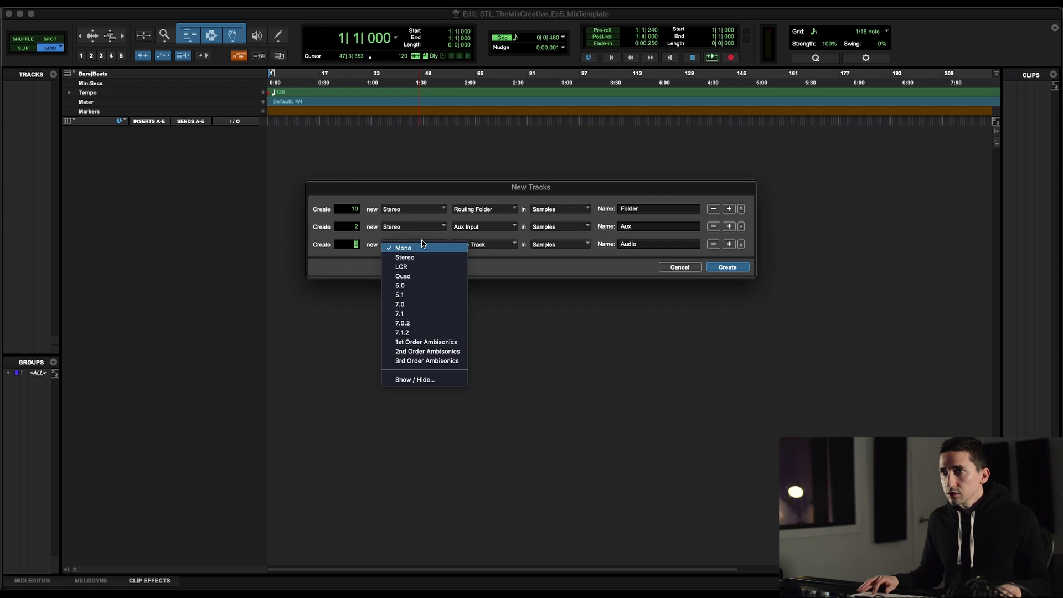
pyautogui.click(421, 256)
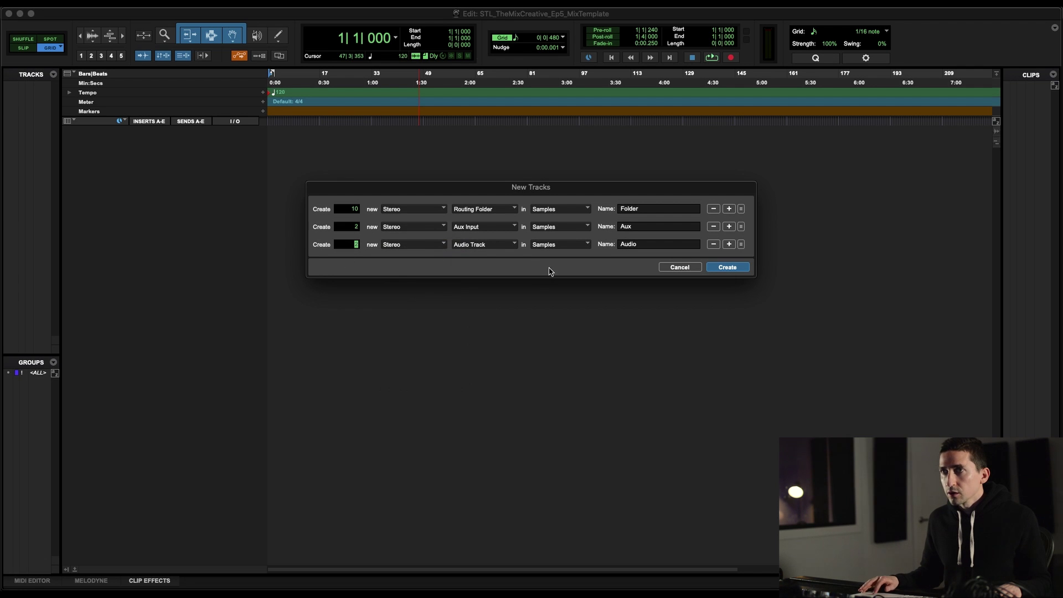
pyautogui.click(729, 268)
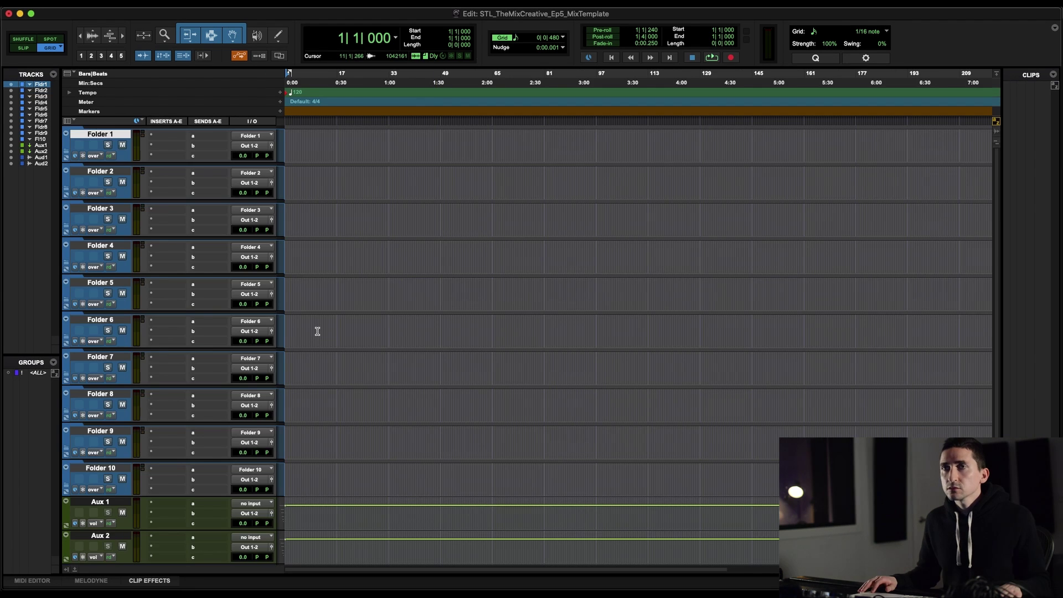
# Rename the first six folders DRUMS, PERC, BASS, R GTR, L GTR and ACST
pyautogui.doubleClick(105, 134)
pyautogui.write('DRUMS')
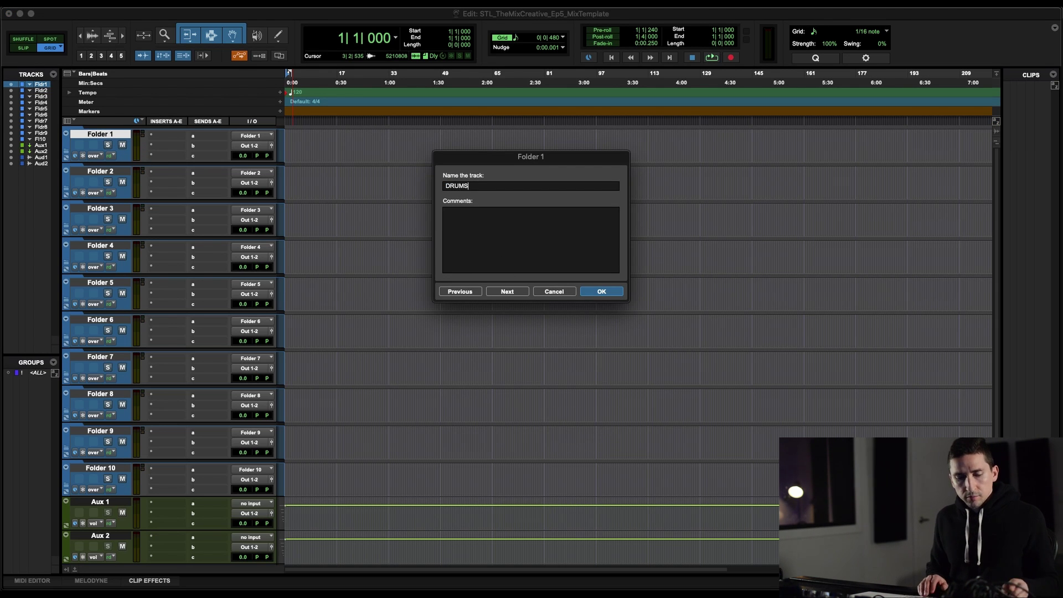
pyautogui.press('super+Right')
pyautogui.write('PERC')
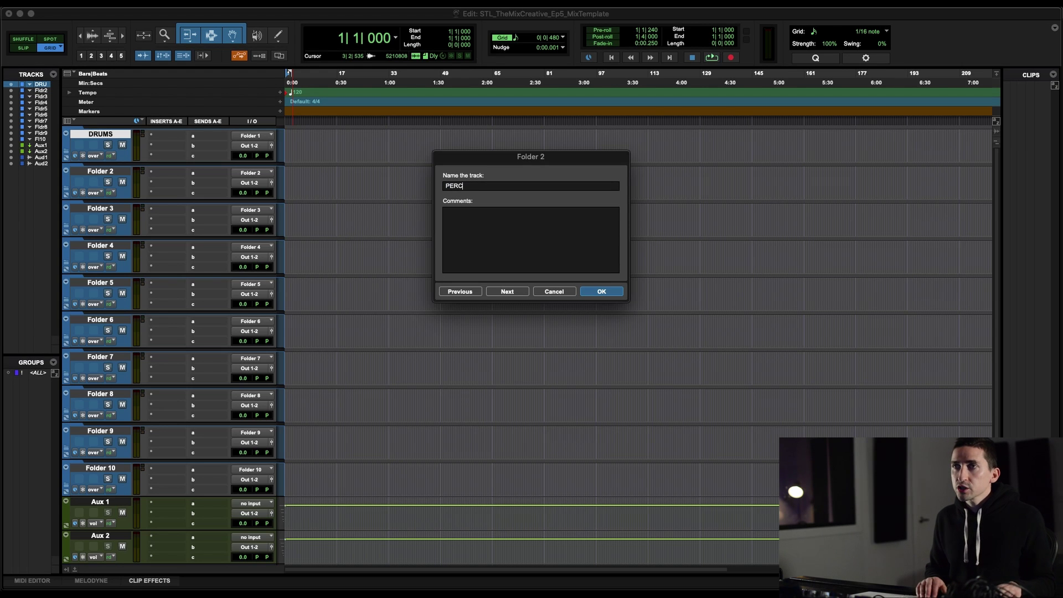
pyautogui.press('super+Right')
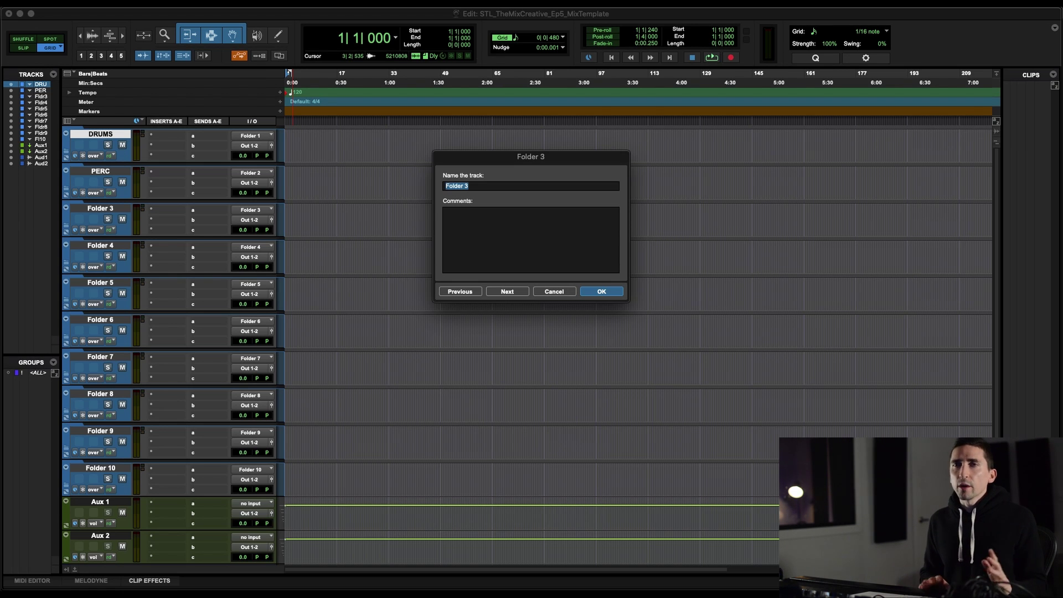
pyautogui.write('BASS')
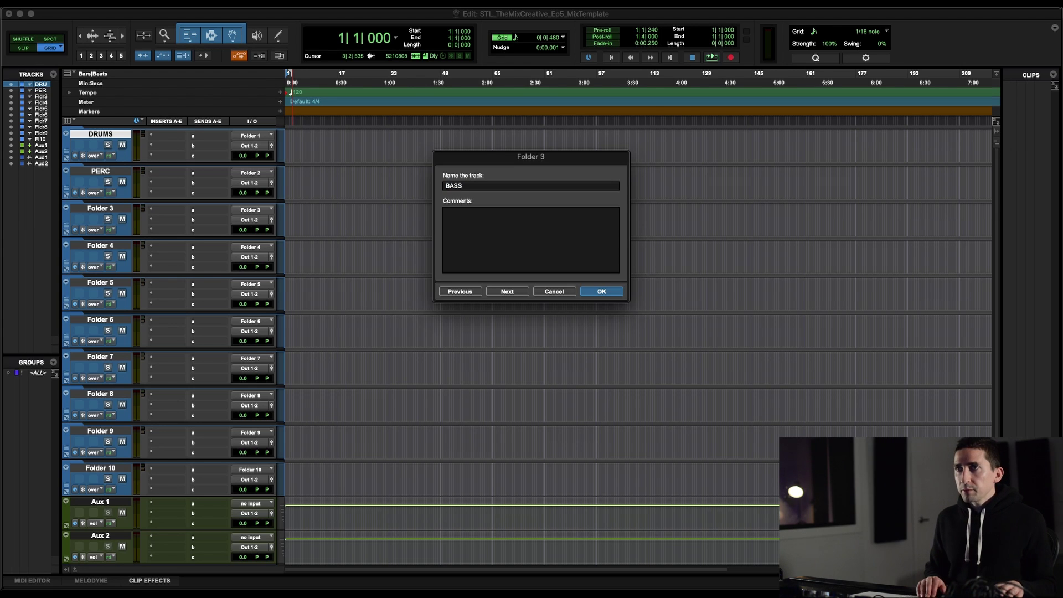
pyautogui.press('super+Right')
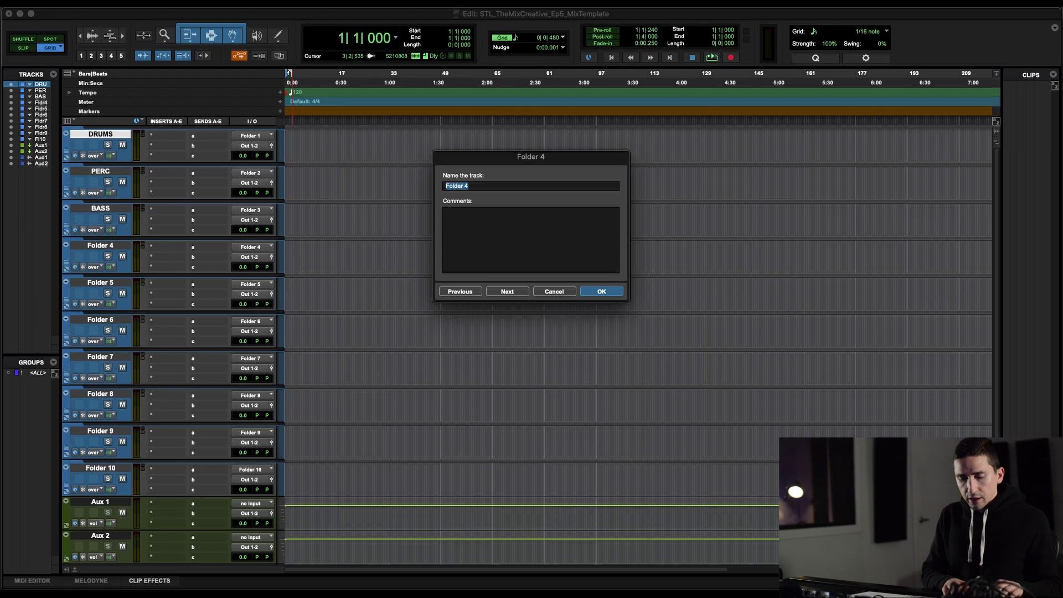
pyautogui.write('R GTR')
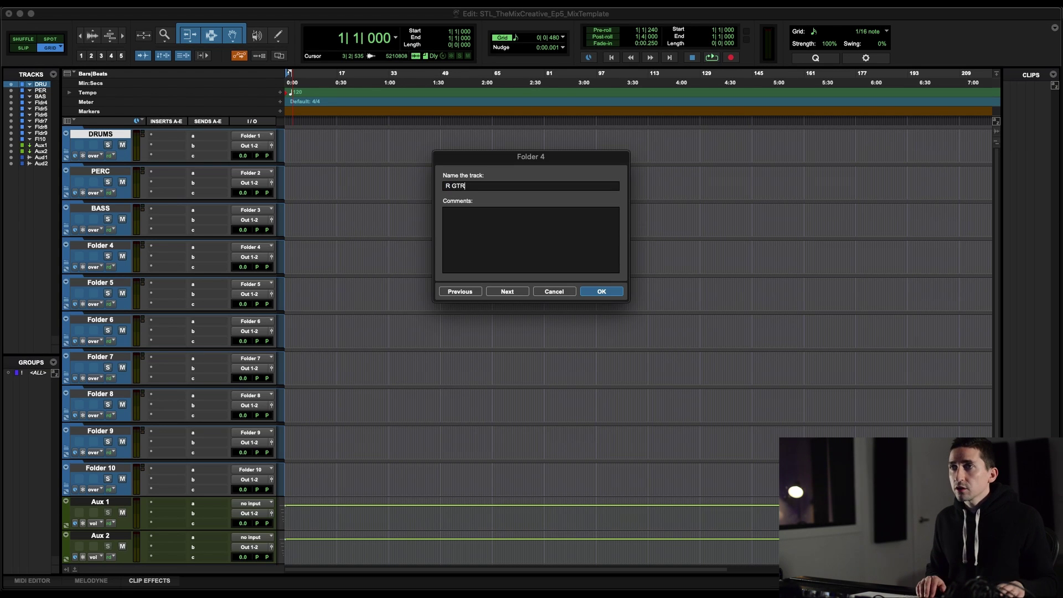
pyautogui.press('super+Right')
pyautogui.write('L G')
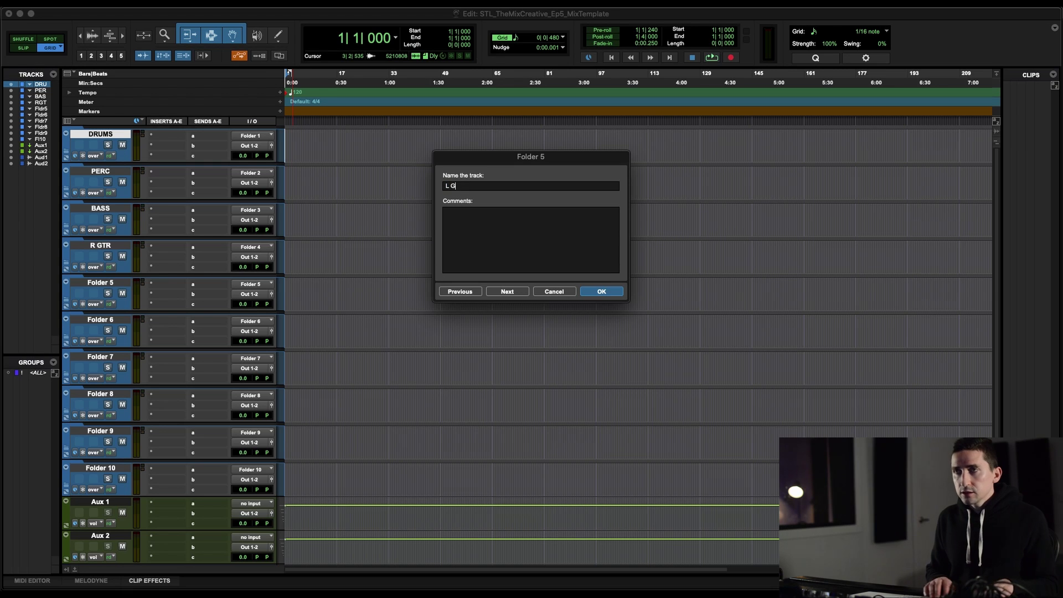
pyautogui.write('TR')
pyautogui.press('super+Right')
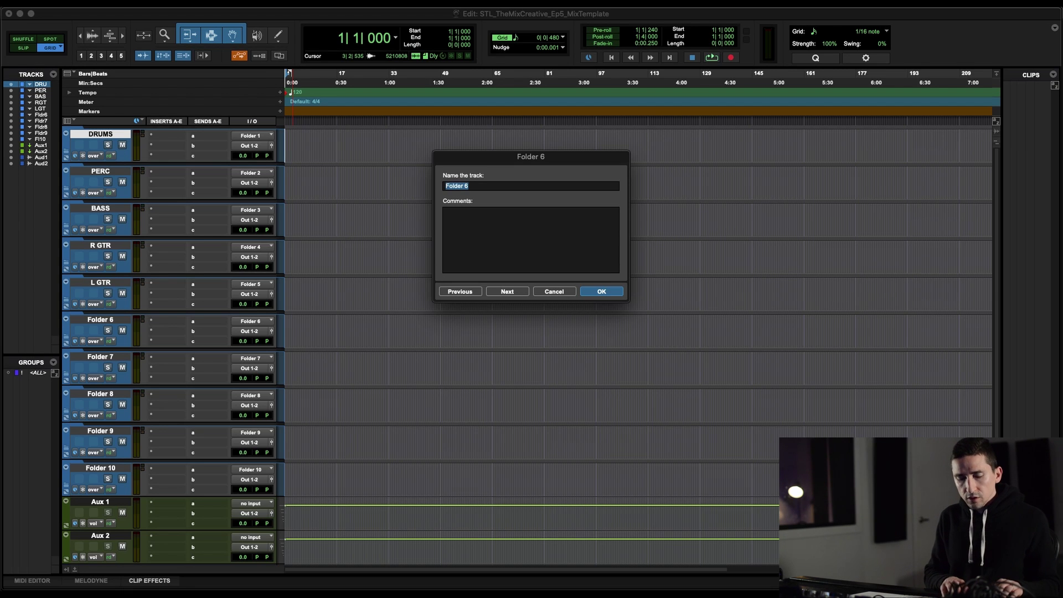
pyautogui.write('ACST')
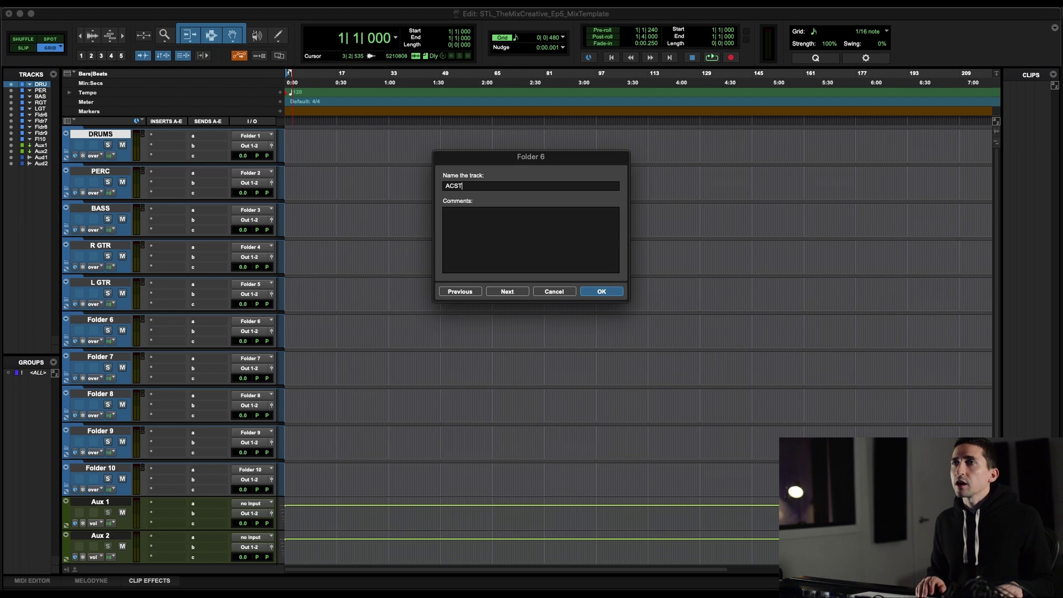
pyautogui.press('super+Right')
# Rename the remaining folders SYNTH, LD VOX, LD VOX FX and BGV
pyautogui.press('super+Left')
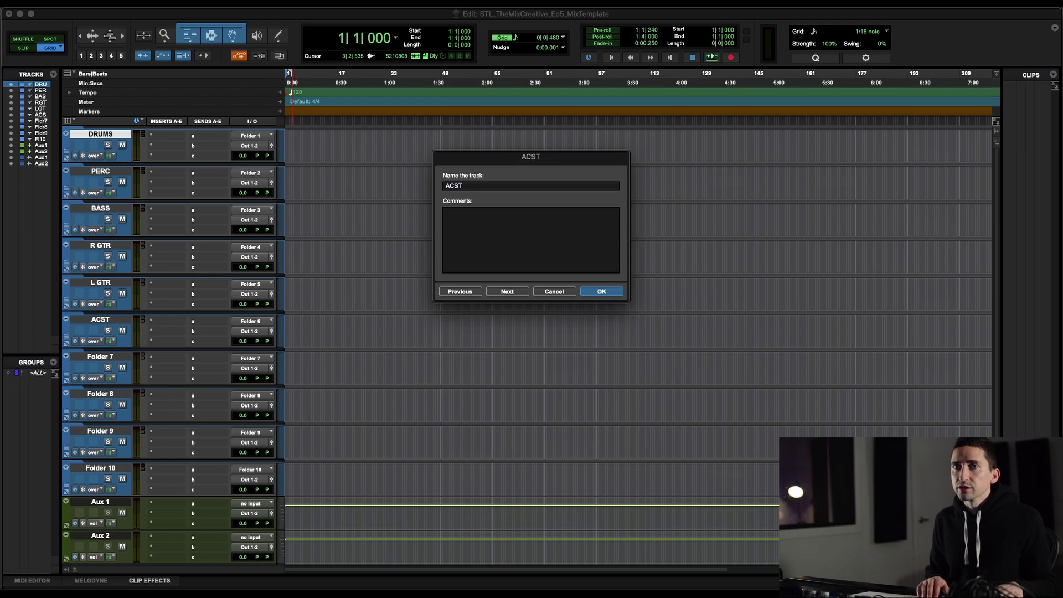
pyautogui.press('super+Right')
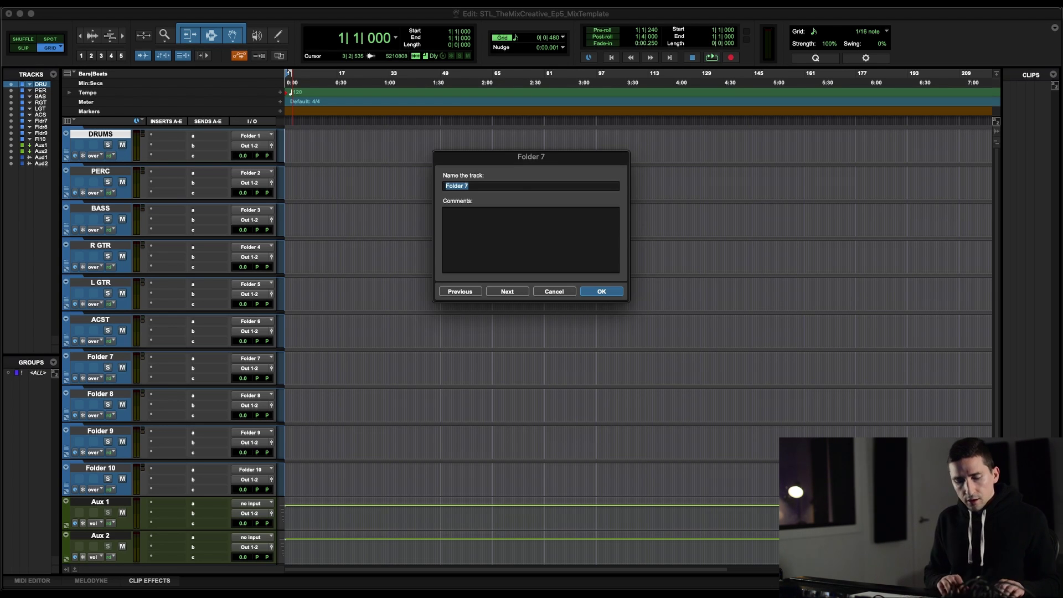
pyautogui.write('SYNTH')
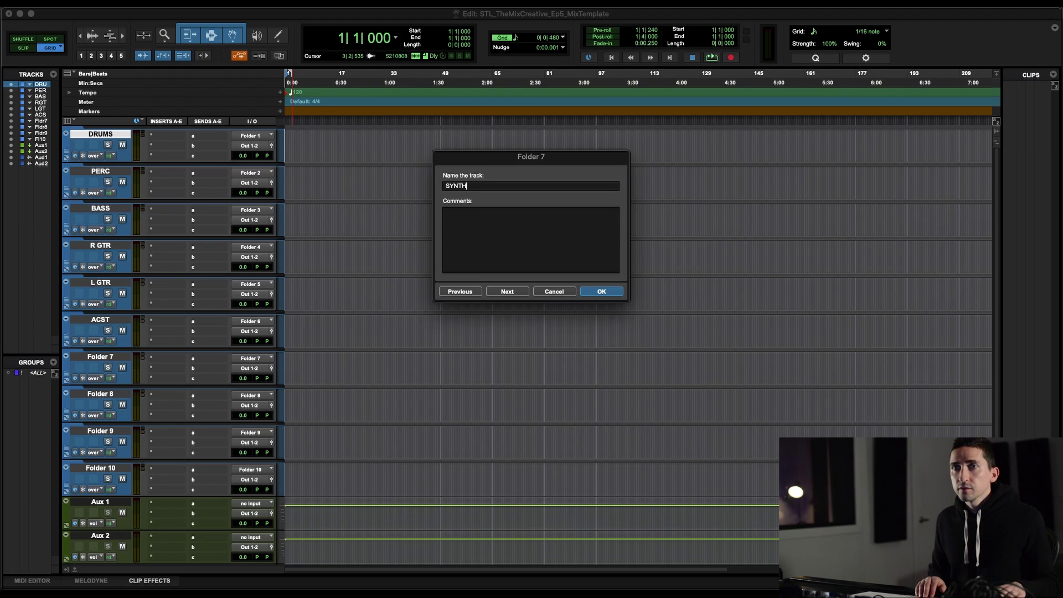
pyautogui.press('super+Right')
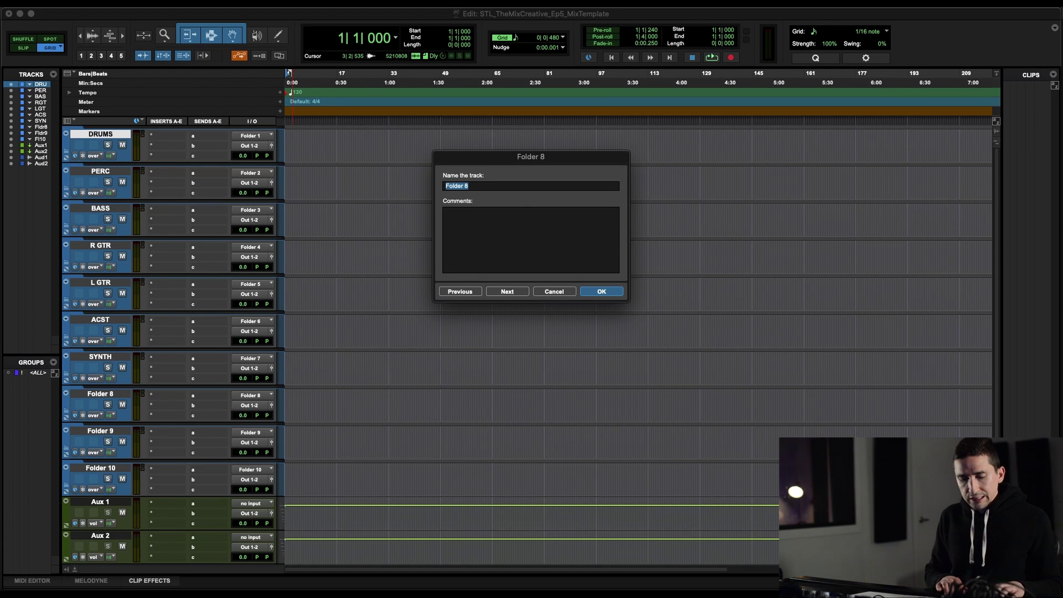
pyautogui.write('LD VOX')
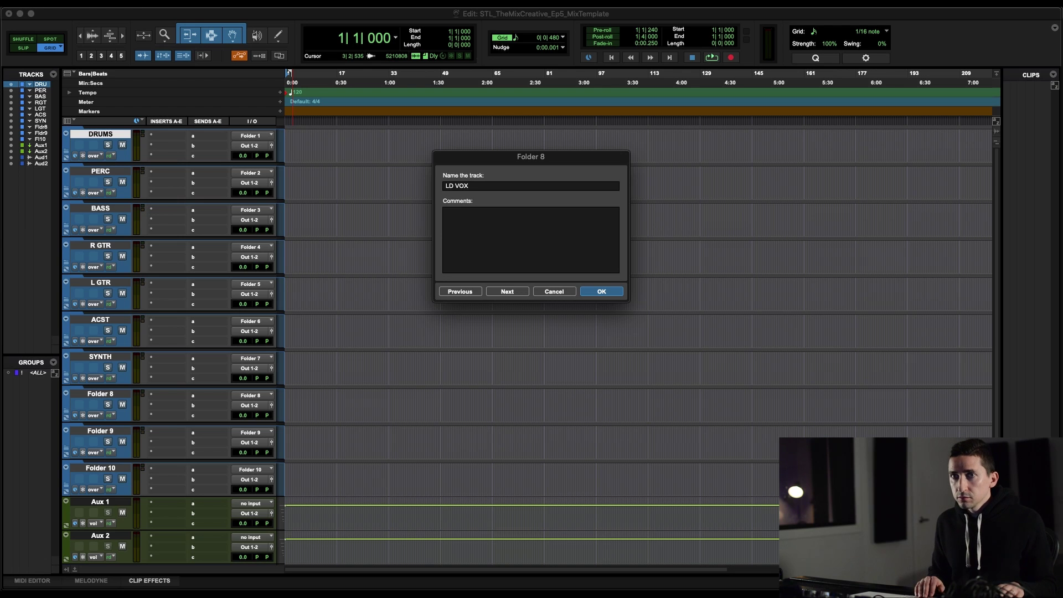
pyautogui.press('super+Right')
pyautogui.write('L')
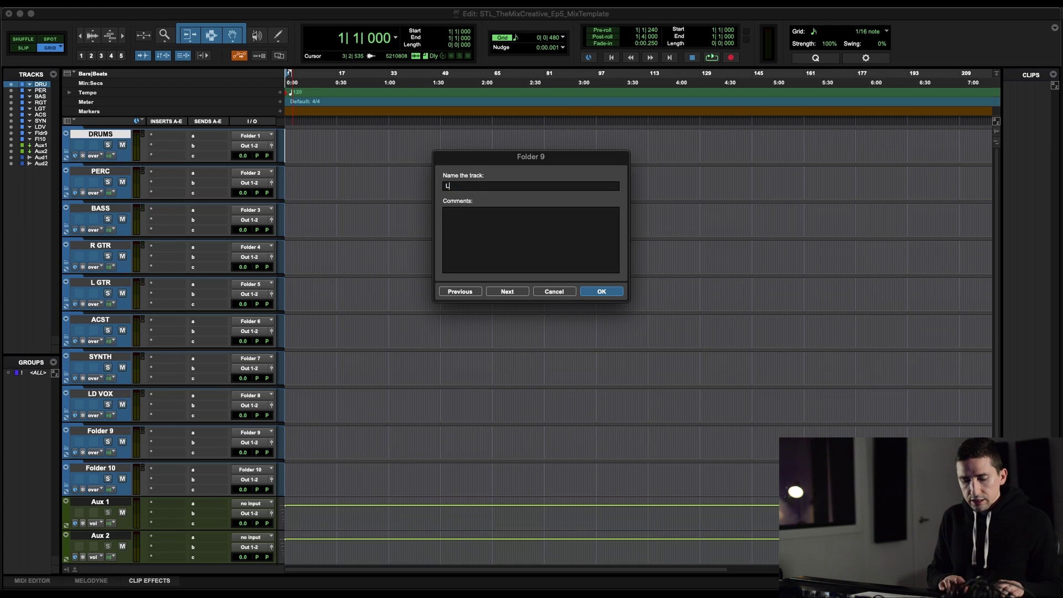
pyautogui.write('D VOX FX')
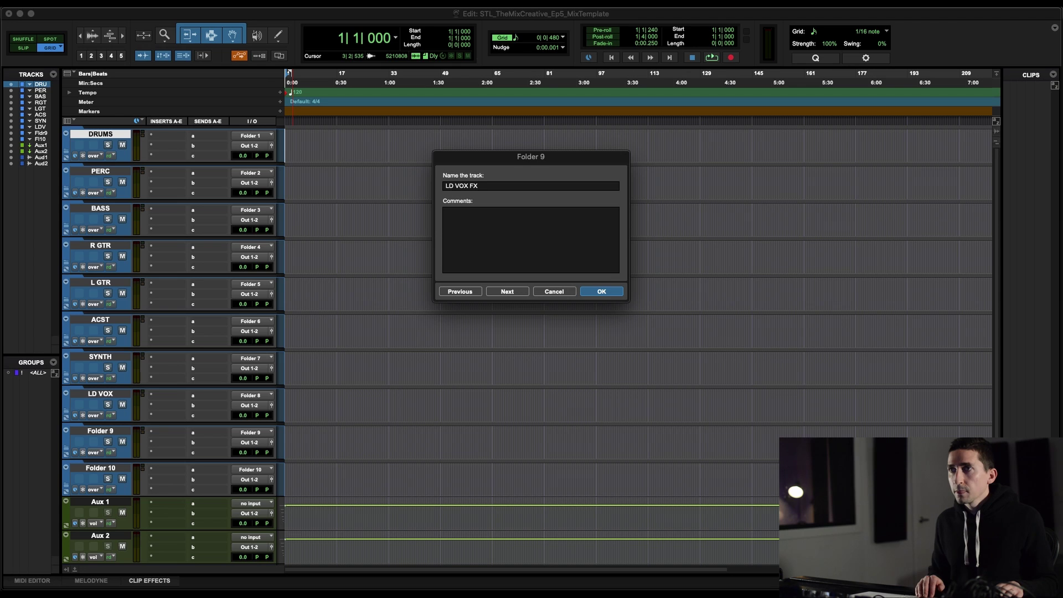
pyautogui.press('super+Right')
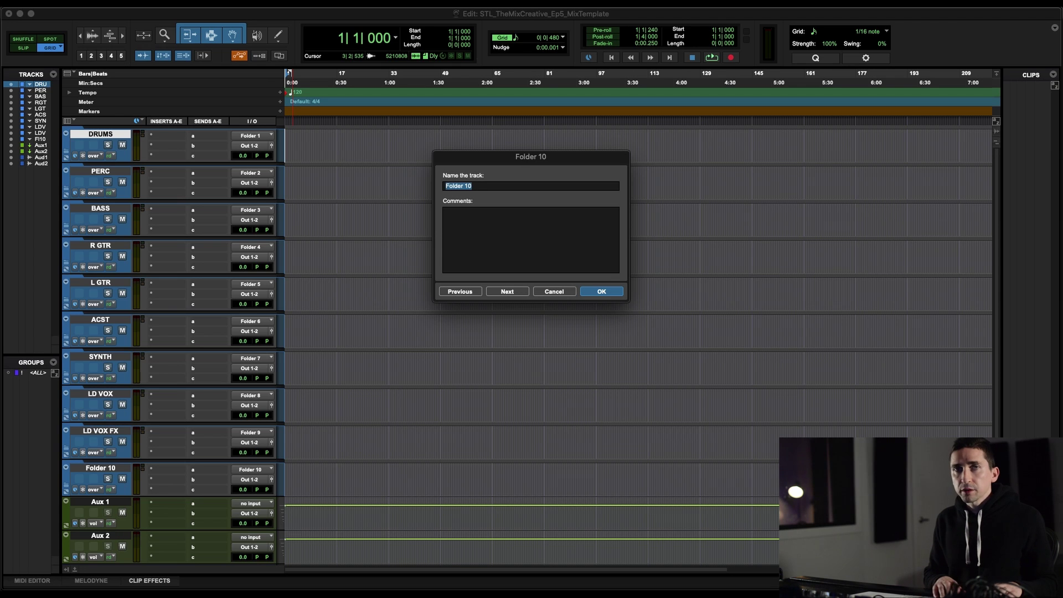
pyautogui.write('BGV')
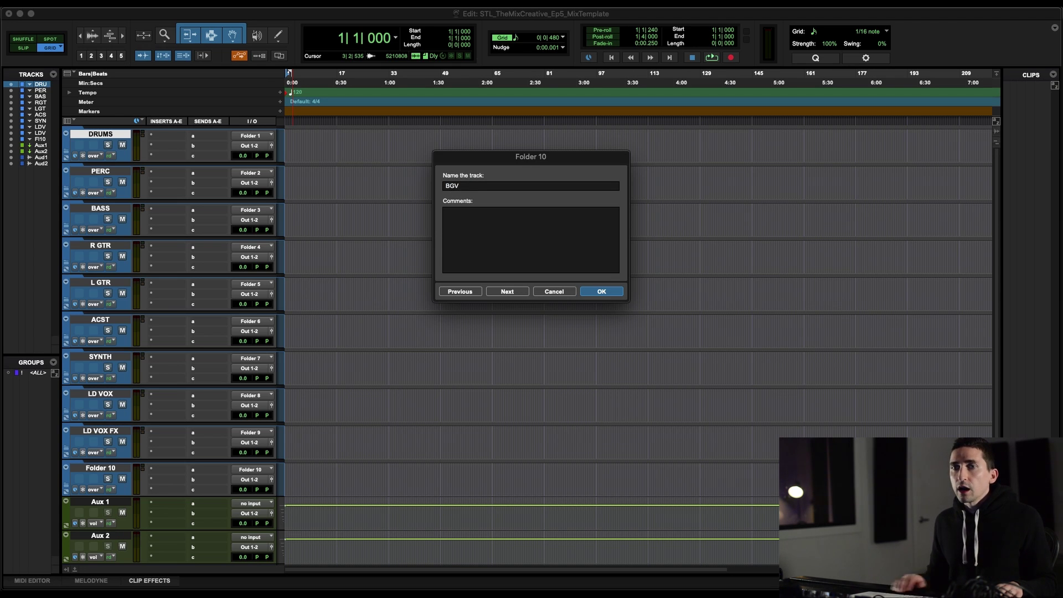
pyautogui.press('Return')
# Rename the two aux tracks INST and MIX
pyautogui.scroll(-5, 202, 387)
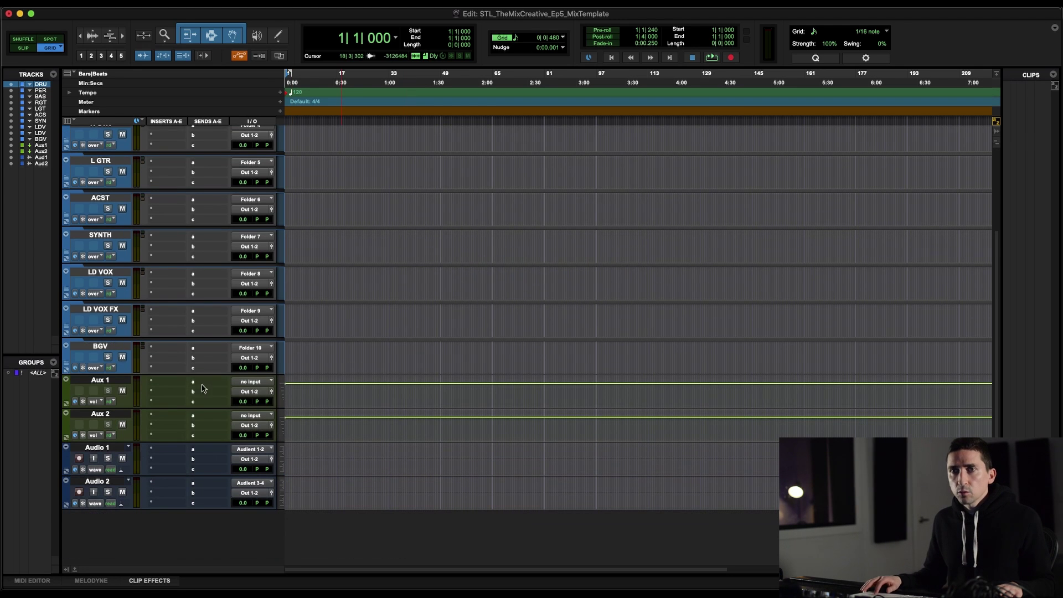
pyautogui.doubleClick(102, 380)
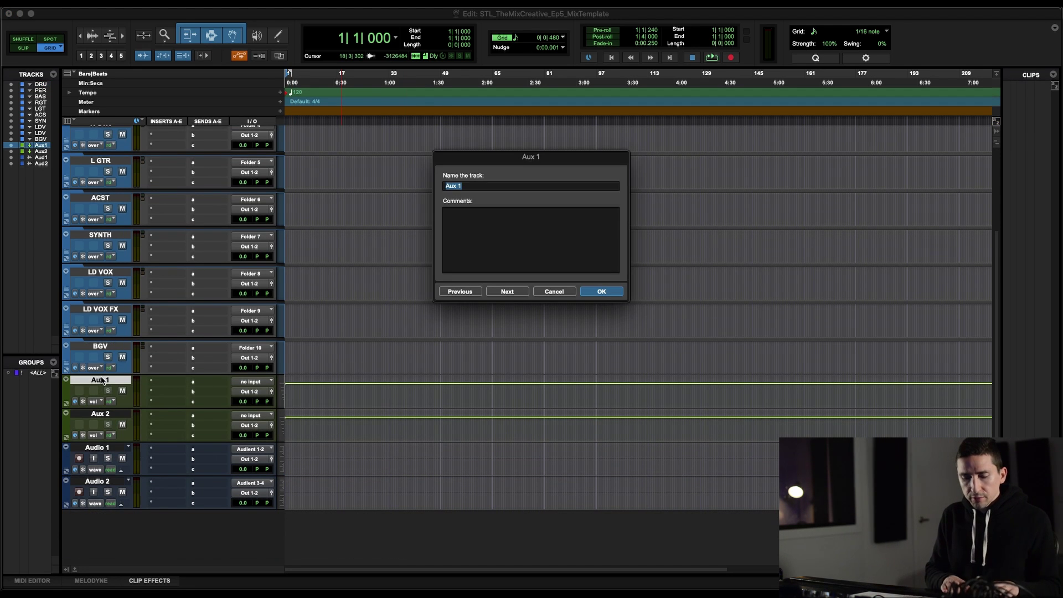
pyautogui.write('INST')
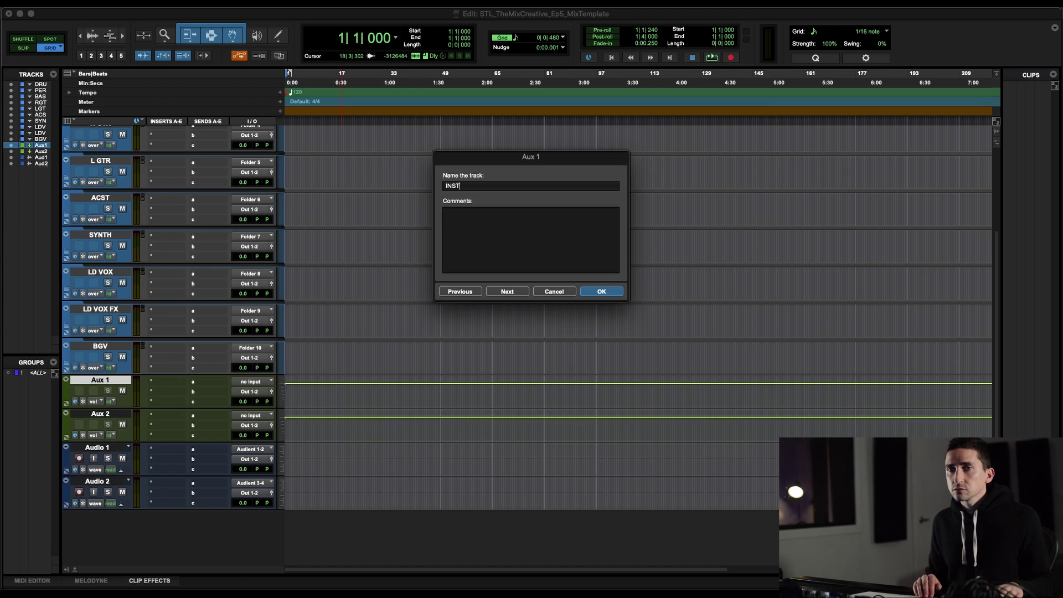
pyautogui.press('super+Right')
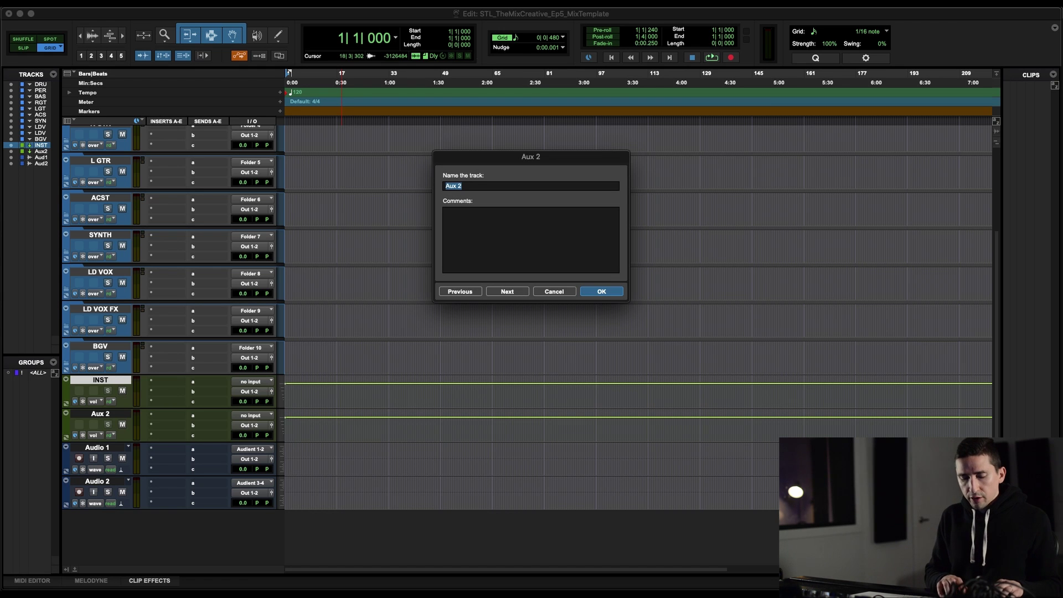
pyautogui.write('MIX')
pyautogui.press('Return')
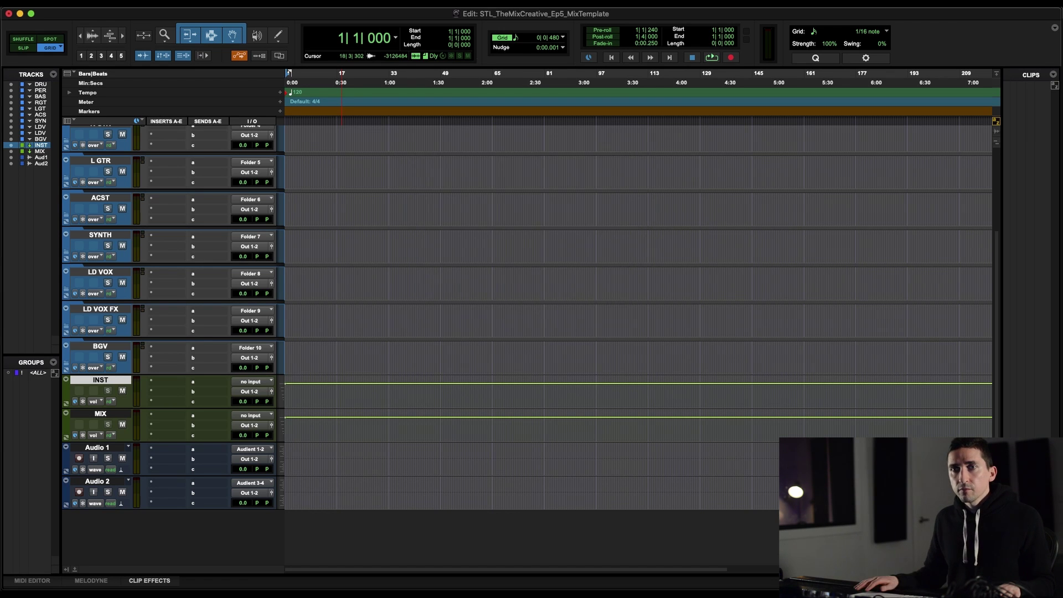
# Rename Audio 1 to UNLIMITED MIX and start typing LIMITED MIX for Audio 2
pyautogui.doubleClick(94, 447)
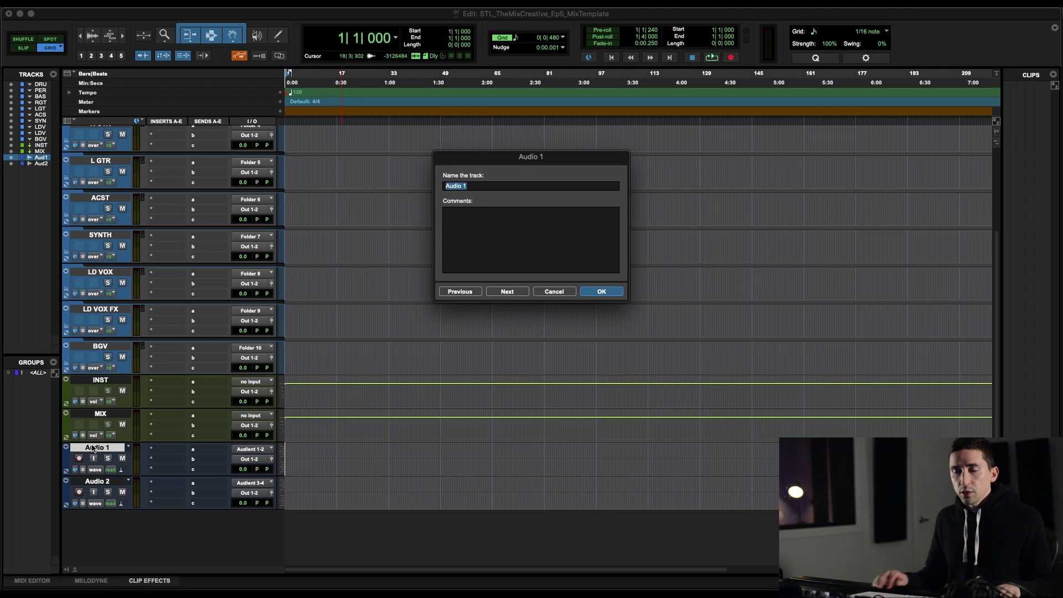
pyautogui.write('UNLIMITED MIX')
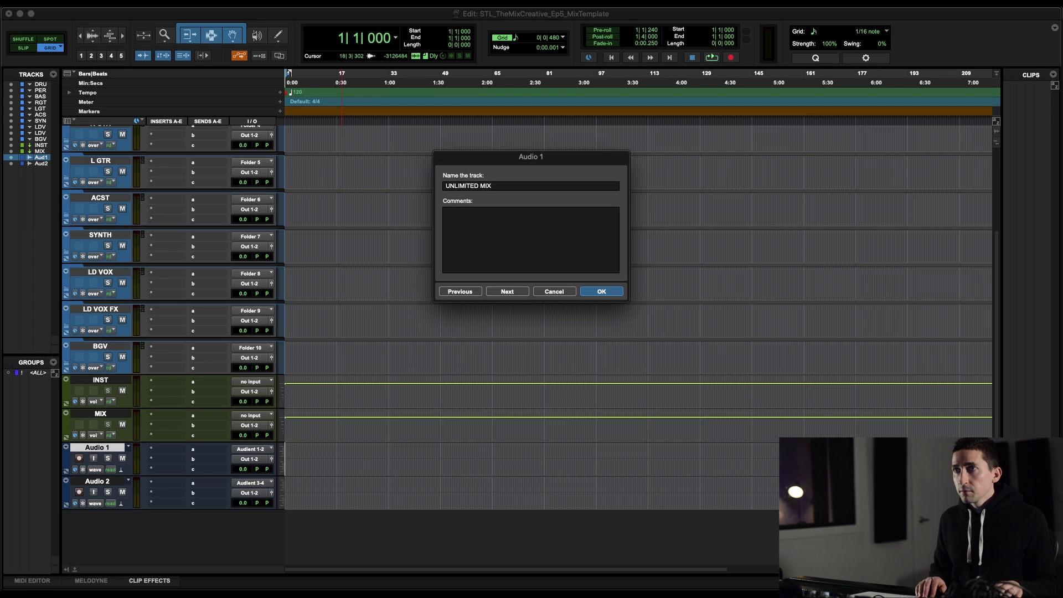
pyautogui.press('super+Right')
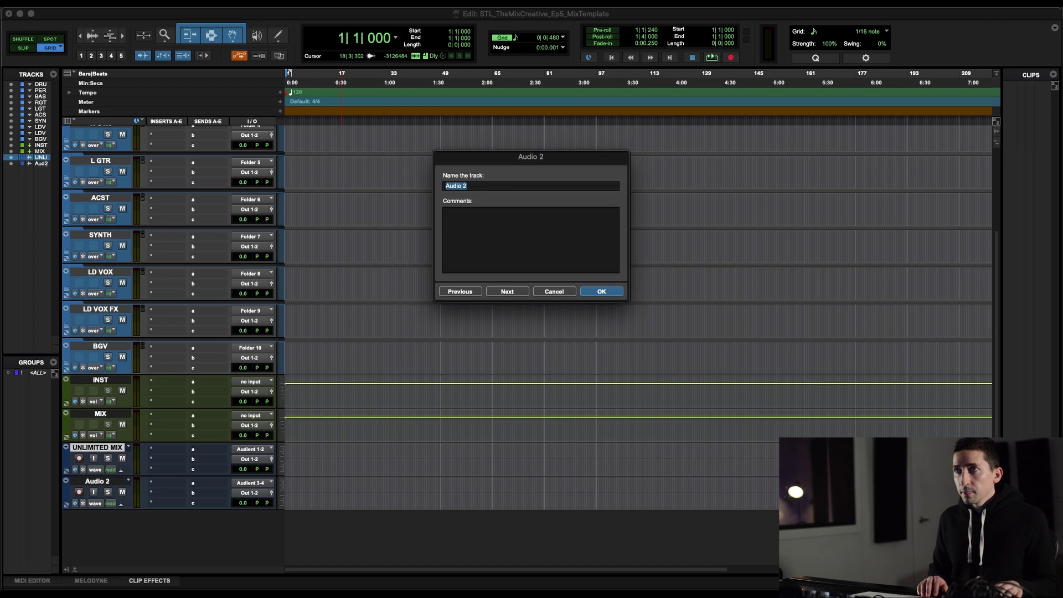
pyautogui.write('LIMITED MIX')
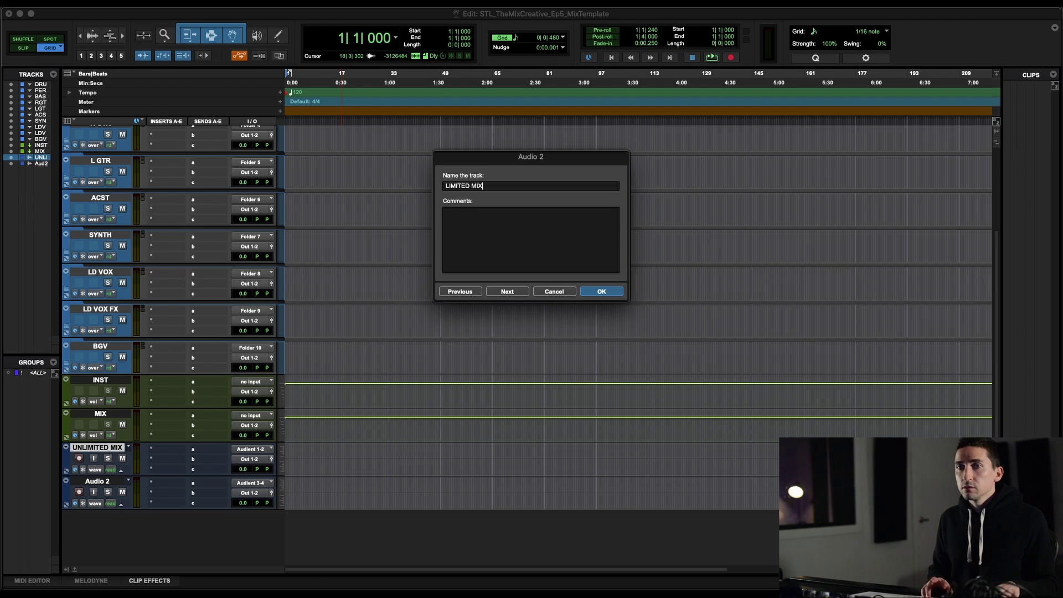
# Commit LIMITED MIX as the second audio track's name
pyautogui.press('Return')
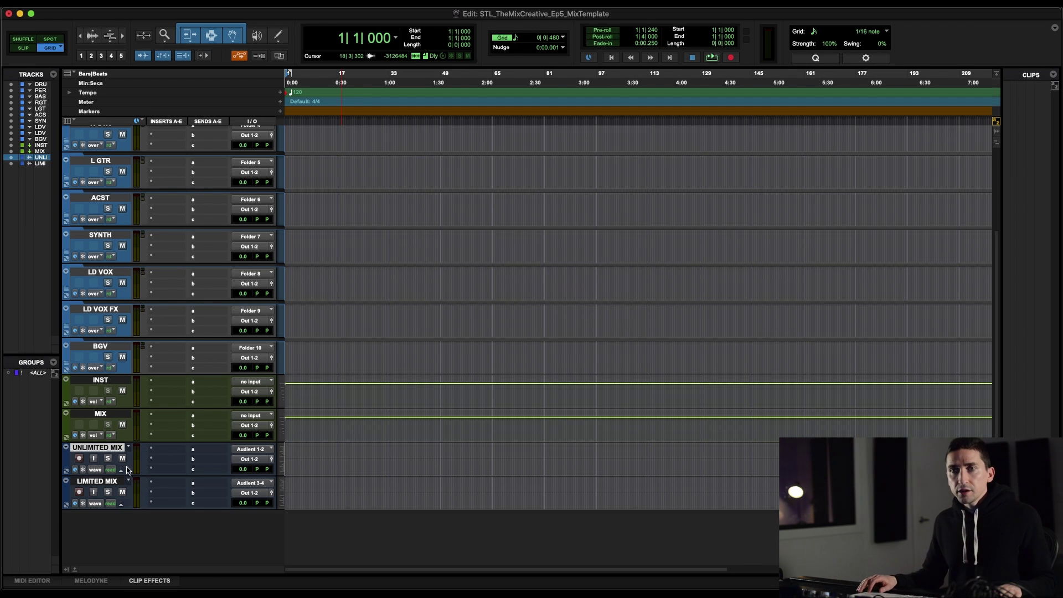
pyautogui.scroll(3, 127, 466)
pyautogui.scroll(-3, 127, 466)
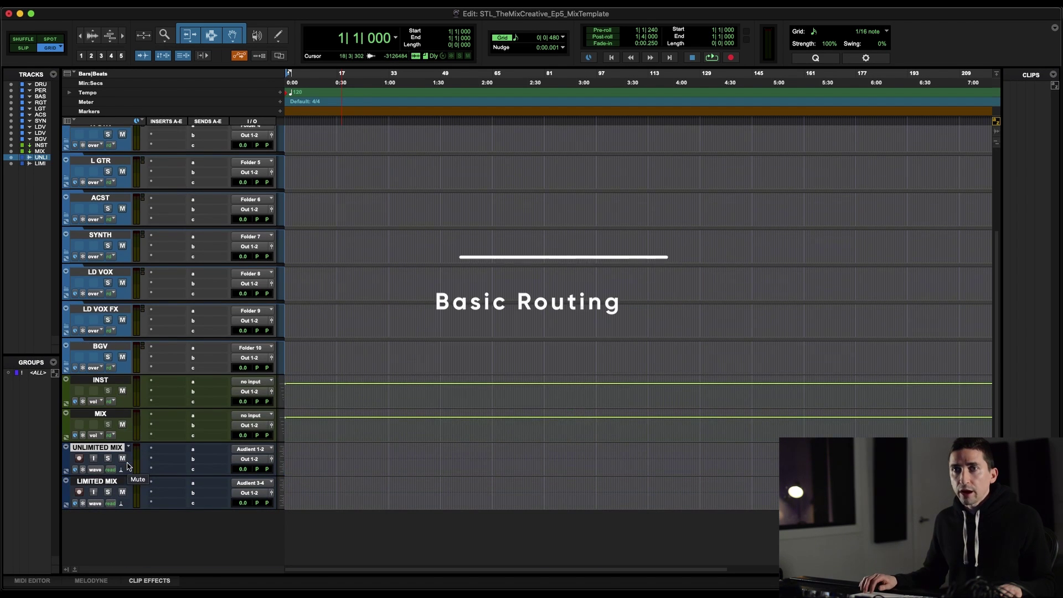
pyautogui.click(108, 382)
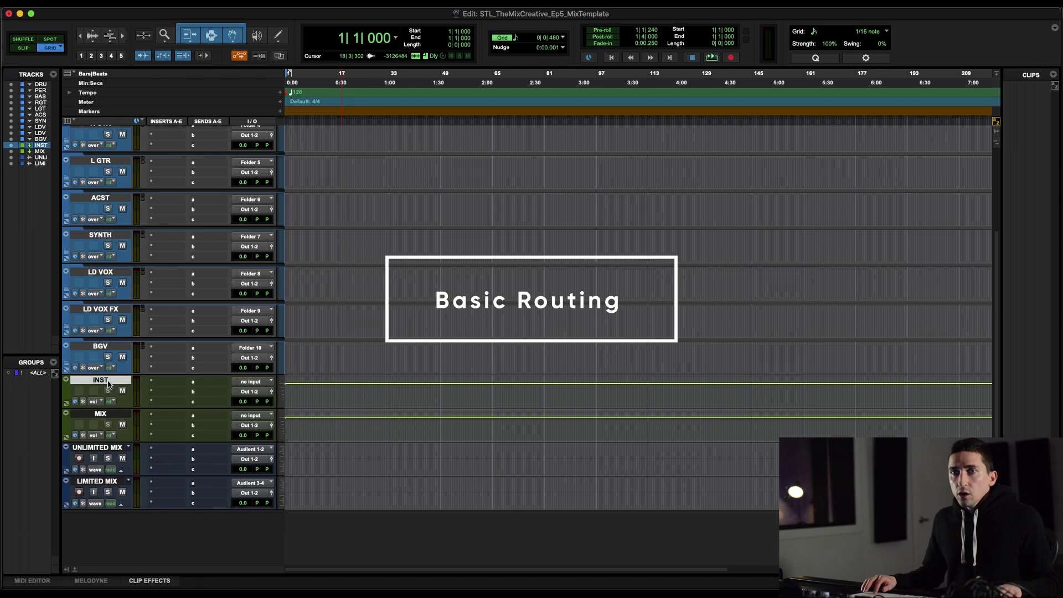
# Route the outputs of the DRUMS through SYNTH folders to the INST (Stereo) aux
pyautogui.scroll(3, 119, 133)
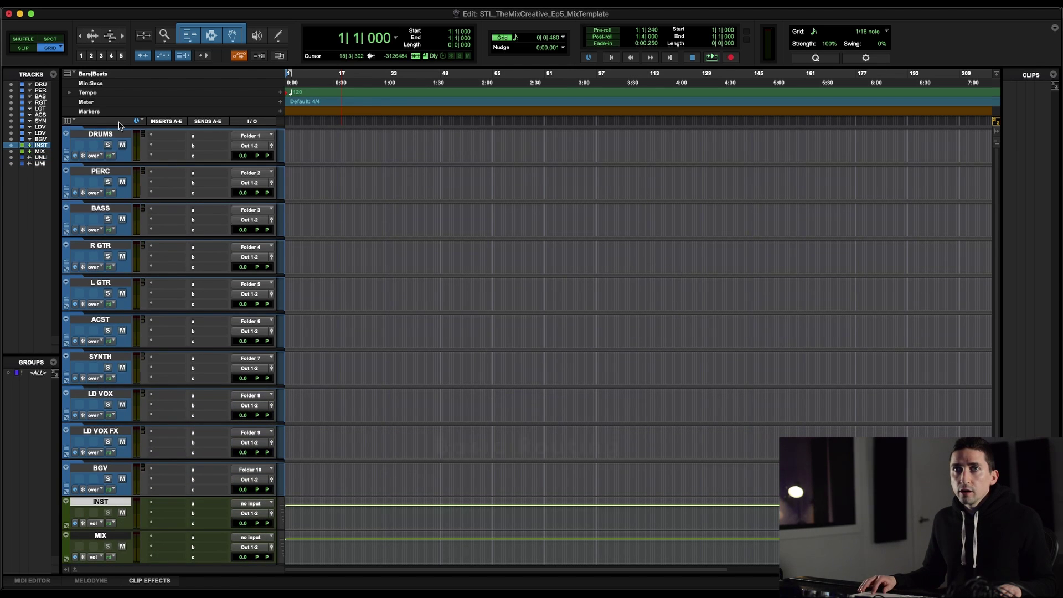
pyautogui.click(108, 134)
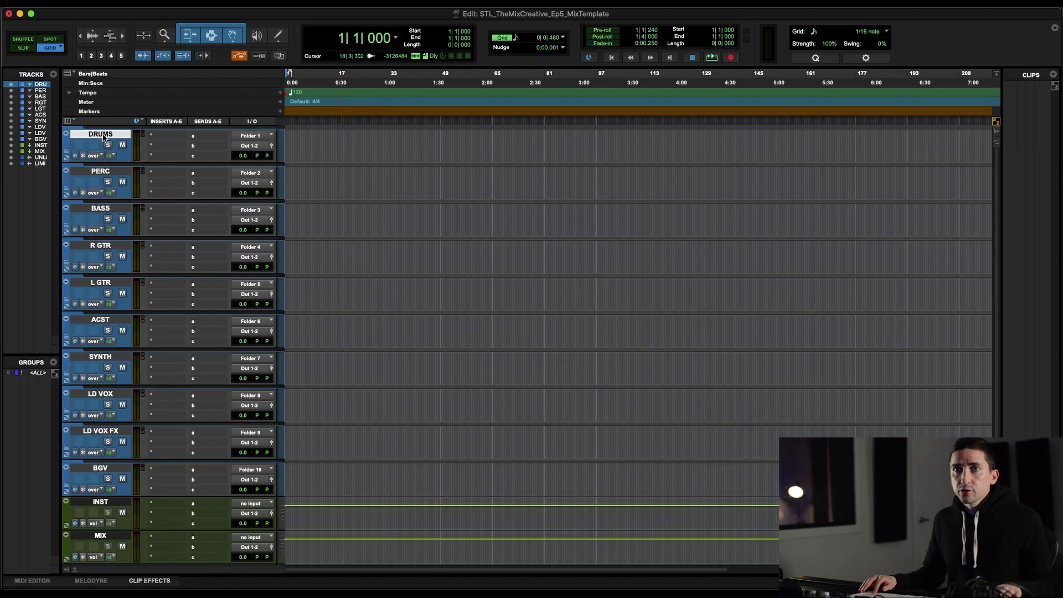
pyautogui.keyDown('shift'); pyautogui.click(105, 365); pyautogui.keyUp('shift')
pyautogui.scroll(-3, 271, 327)
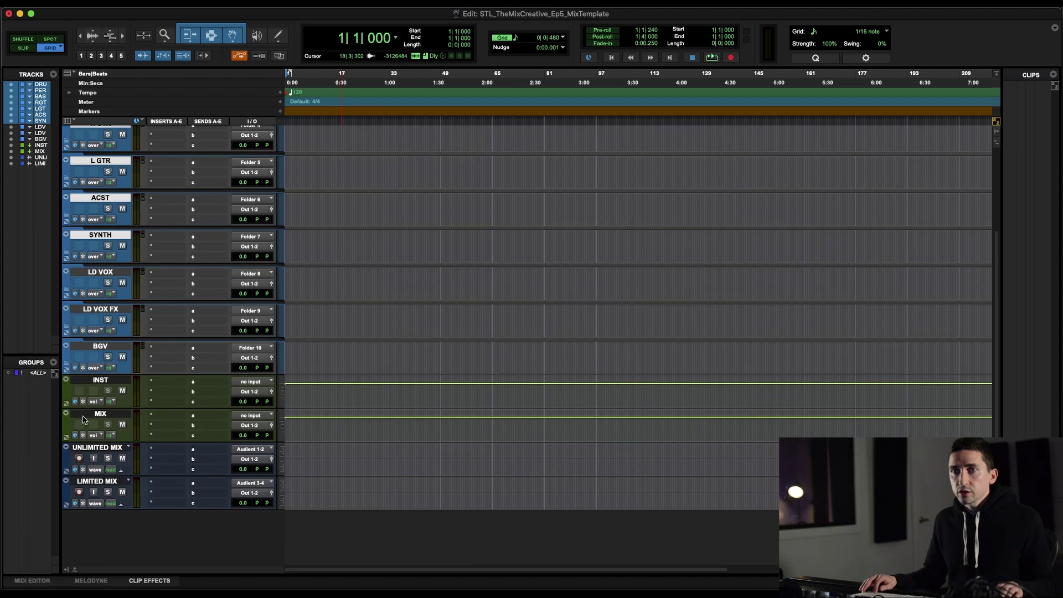
pyautogui.click(248, 247)
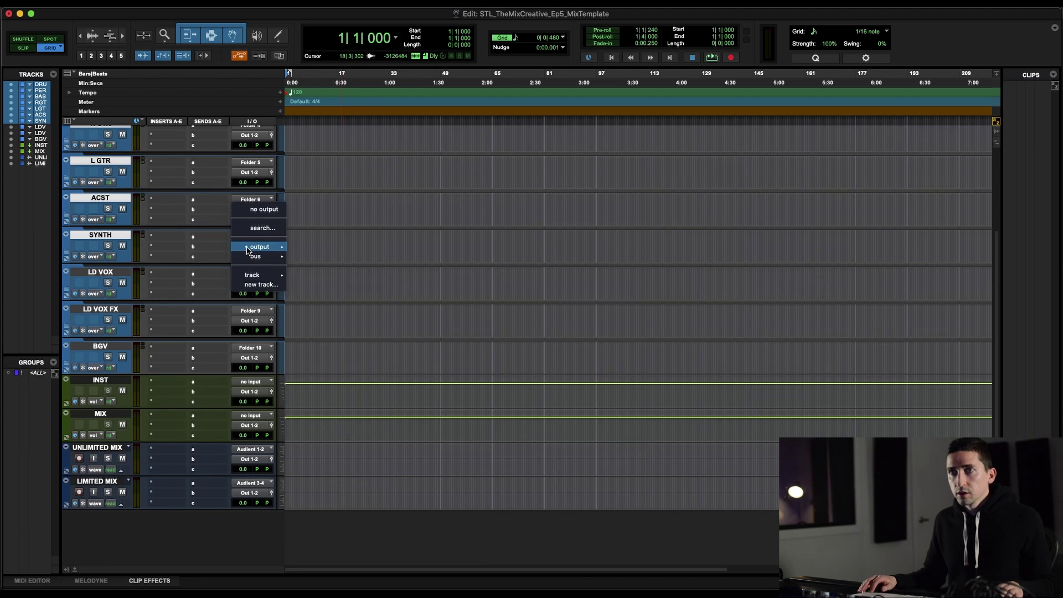
pyautogui.moveTo(262, 277)
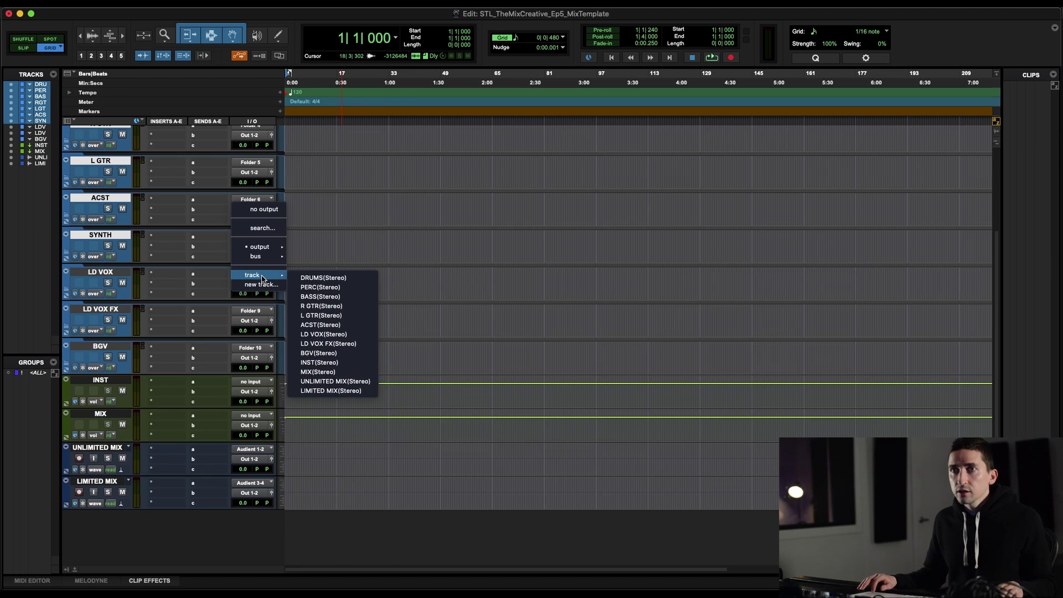
pyautogui.press('Escape')
pyautogui.scroll(3, 172, 255)
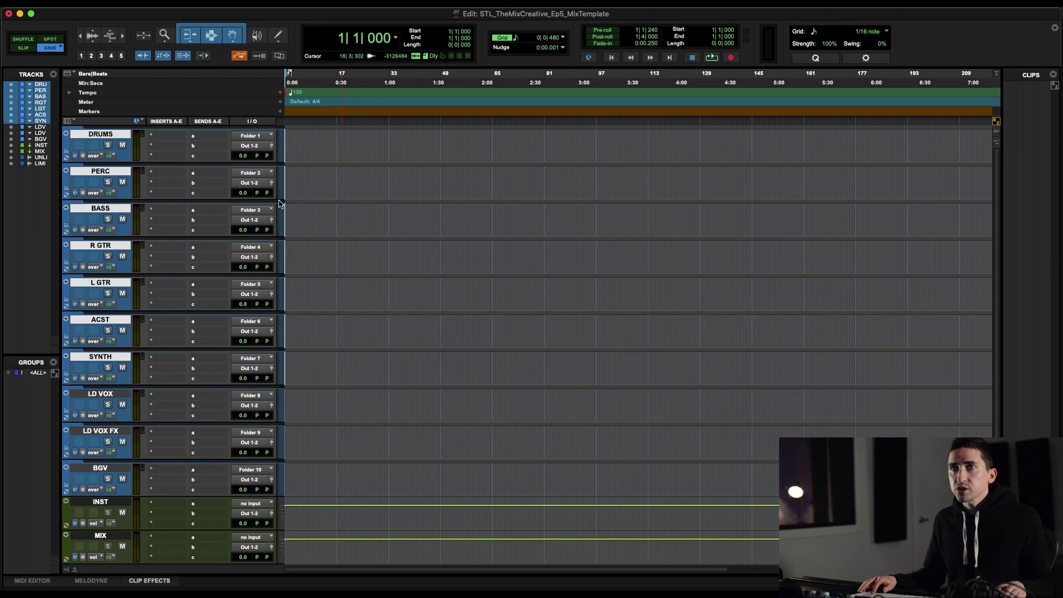
pyautogui.click(249, 145)
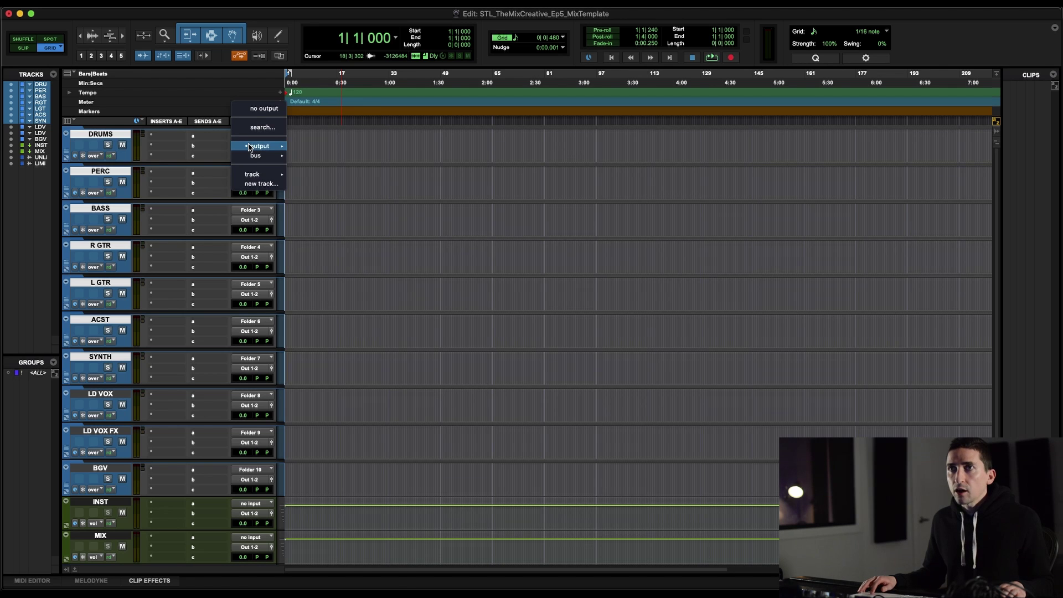
pyautogui.moveTo(260, 174)
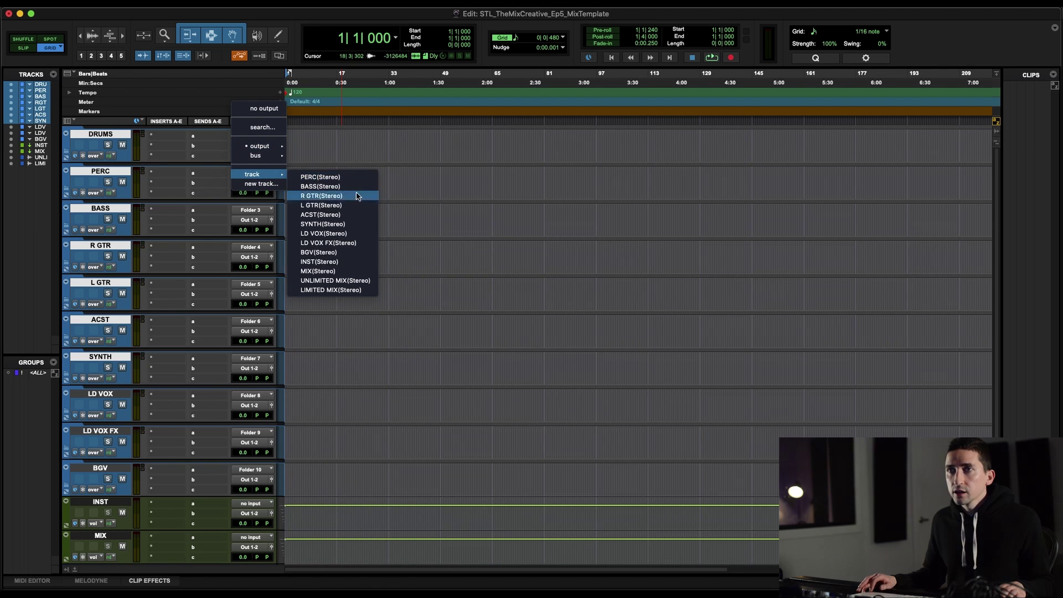
pyautogui.click(349, 262)
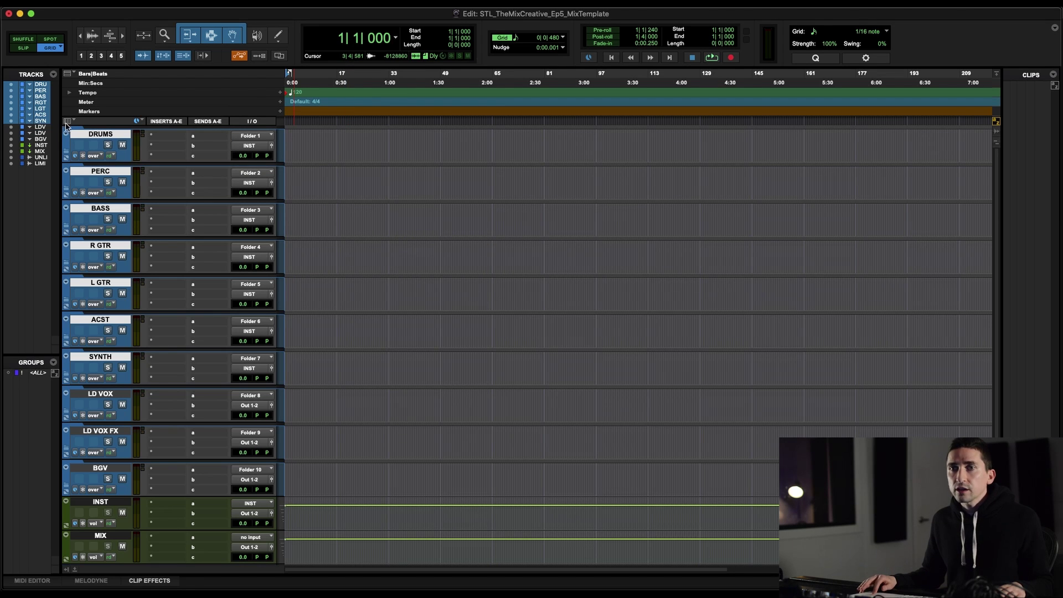
# Check ACST's output bus choices, closing them without changing anything
pyautogui.scroll(-3, 108, 400)
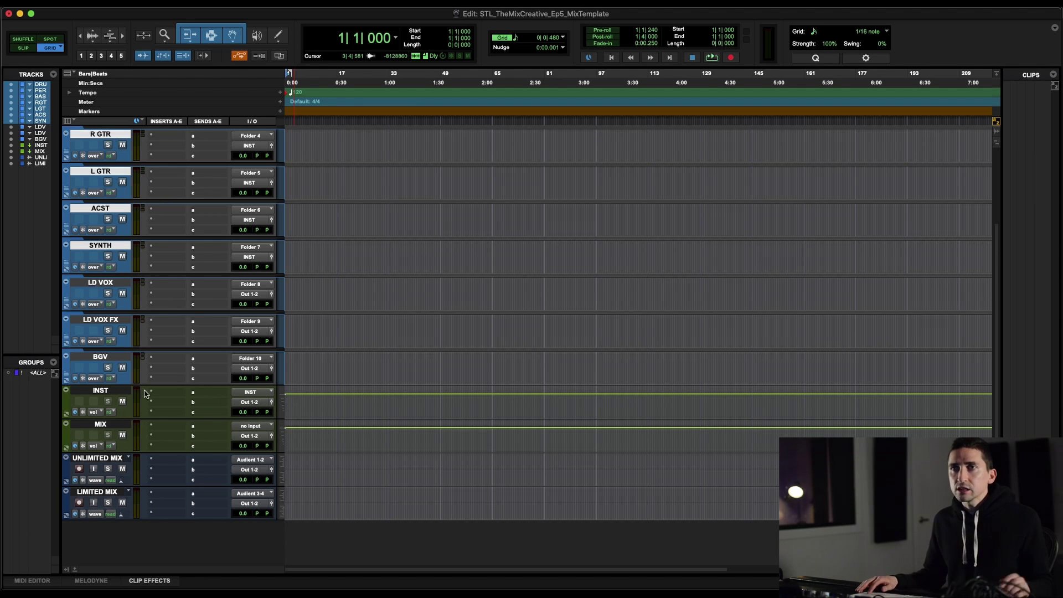
pyautogui.click(252, 210)
pyautogui.moveTo(263, 266)
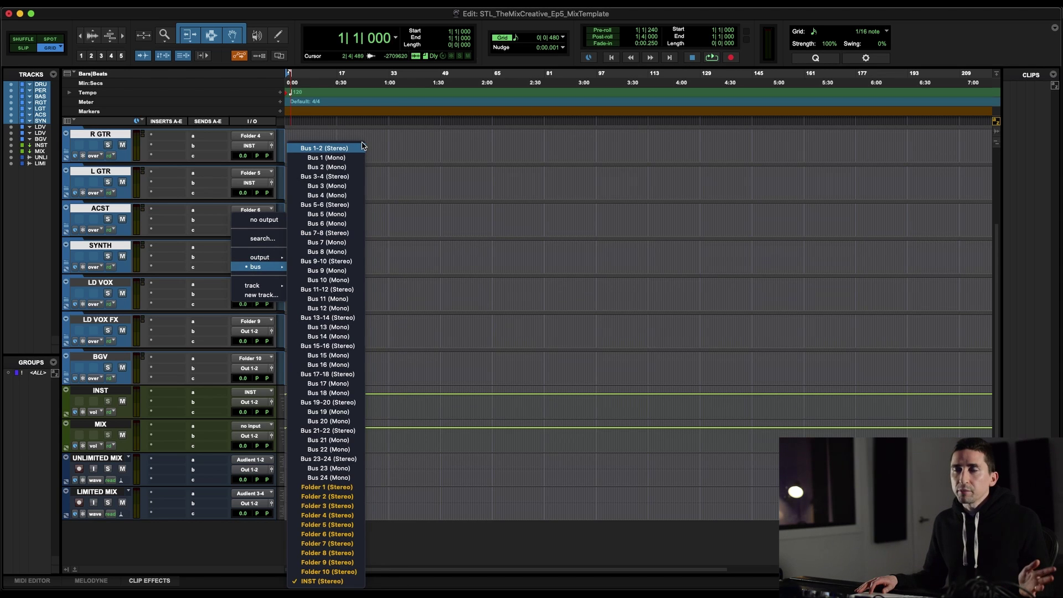
pyautogui.click(453, 145)
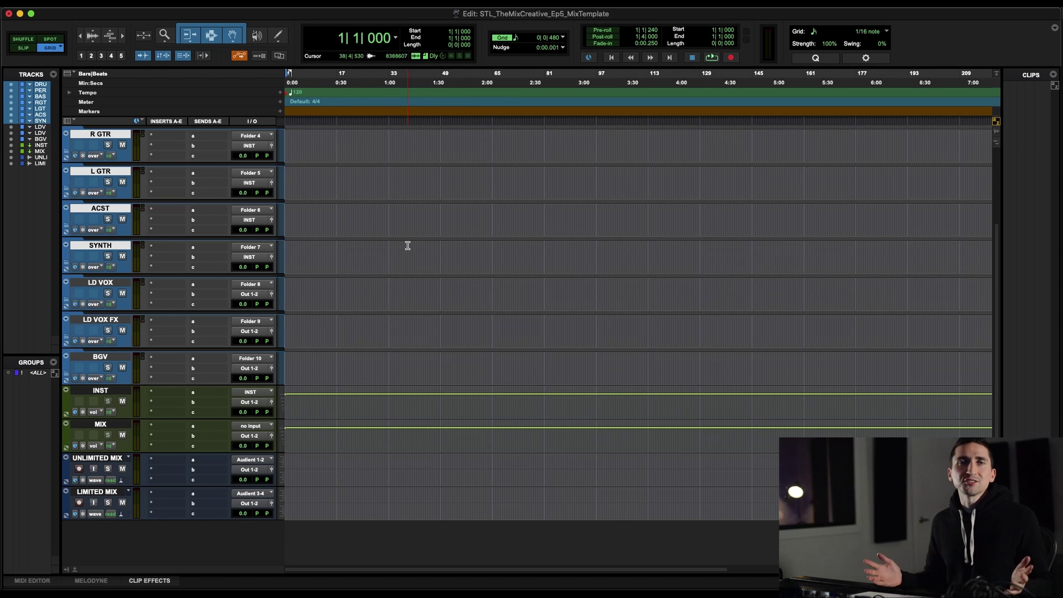
# Route the outputs of LD VOX, LD VOX FX, BGV and INST into MIX
pyautogui.click(100, 283)
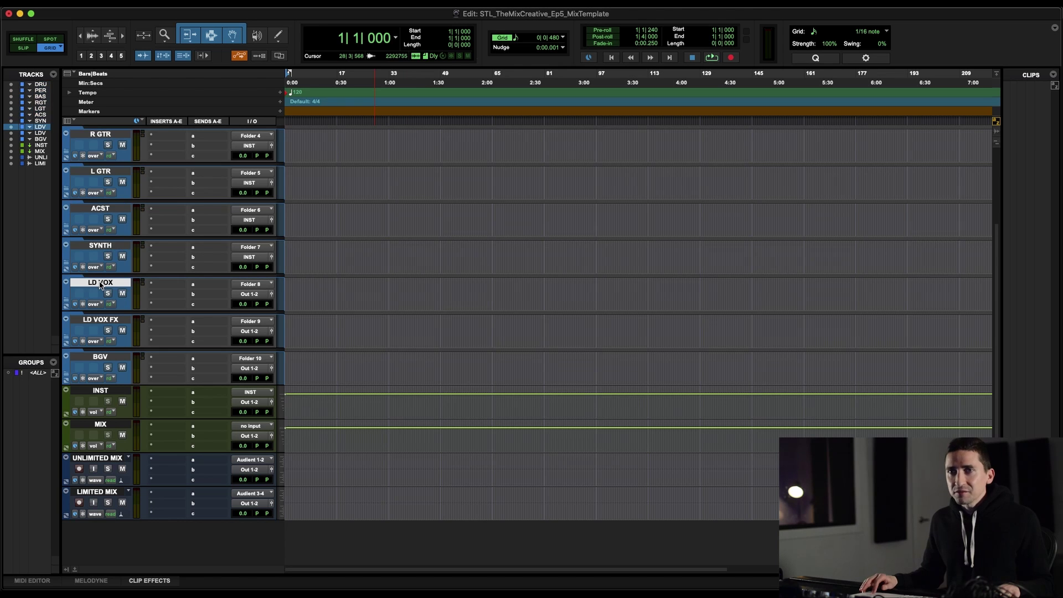
pyautogui.keyDown('shift'); pyautogui.click(108, 392); pyautogui.keyUp('shift')
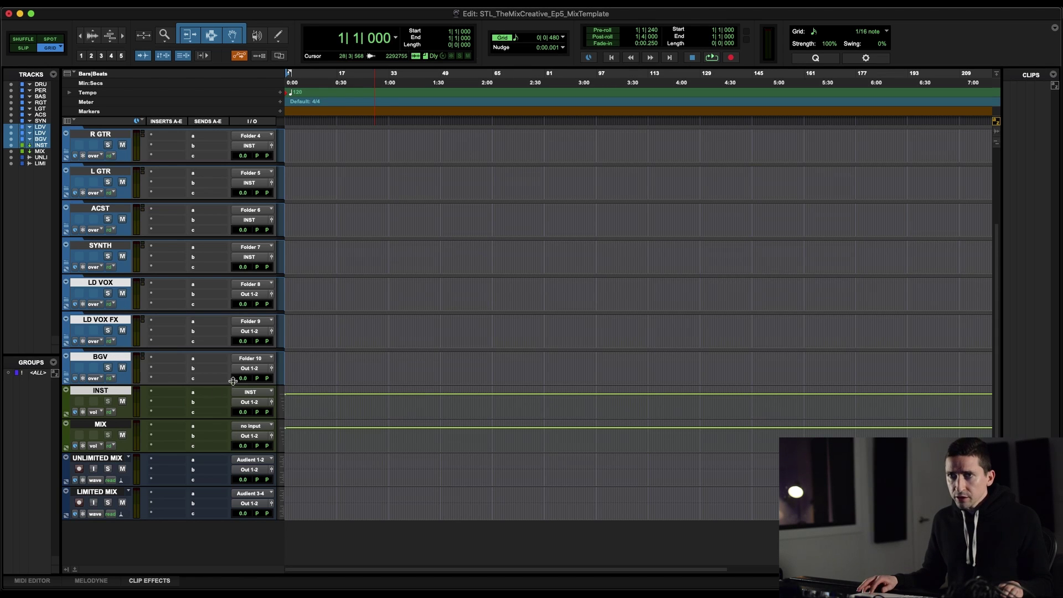
pyautogui.click(250, 321)
pyautogui.press('Escape')
pyautogui.click(250, 368)
pyautogui.write('MIX')
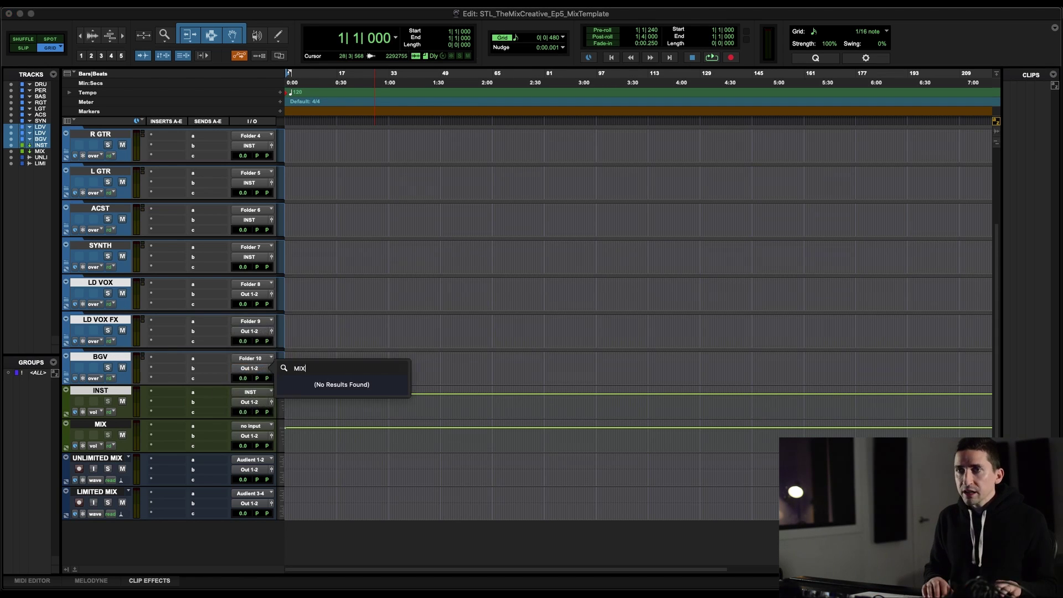
pyautogui.press('Escape')
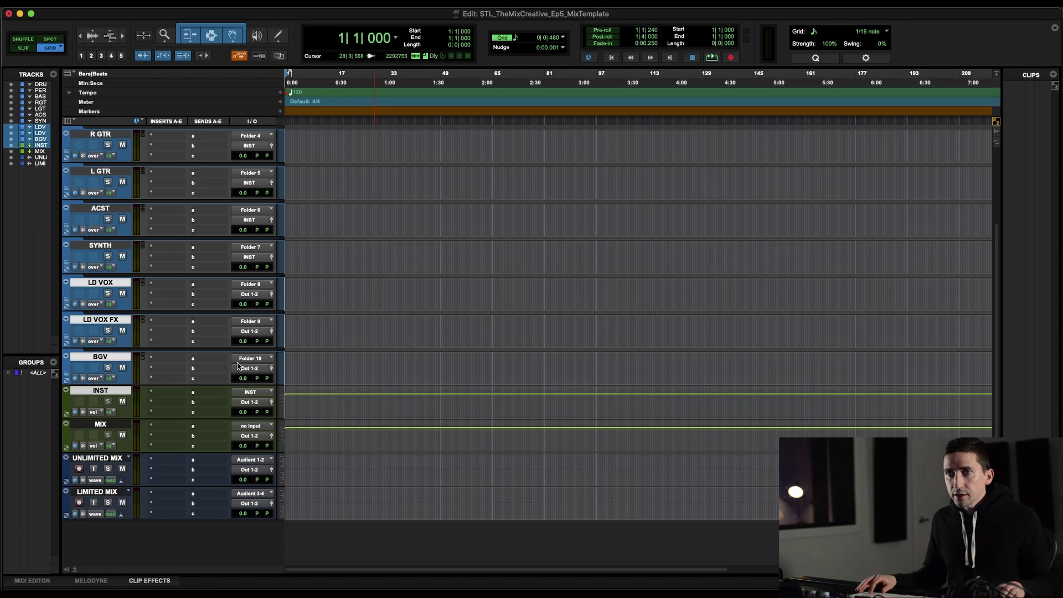
pyautogui.click(251, 369)
pyautogui.moveTo(253, 371)
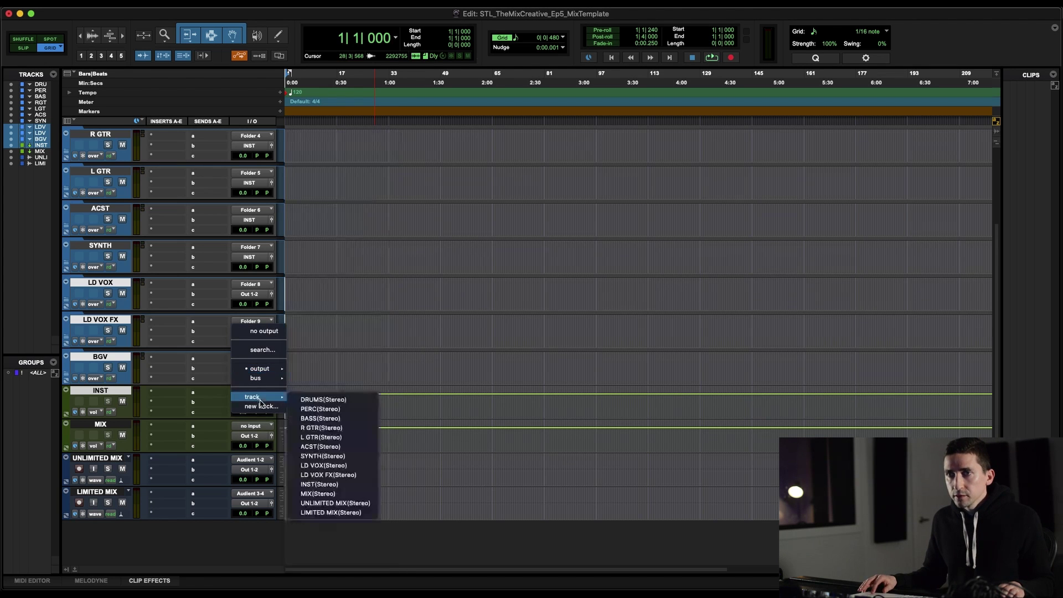
pyautogui.click(350, 492)
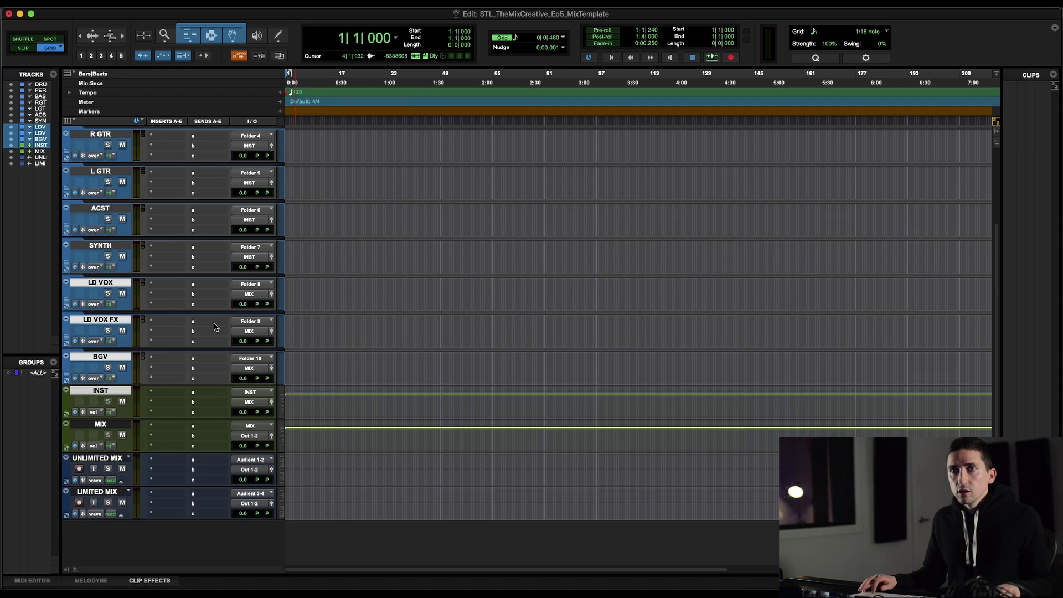
# Route MIX into UNLIMITED MIX and UNLIMITED MIX into LIMITED MIX
pyautogui.click(109, 425)
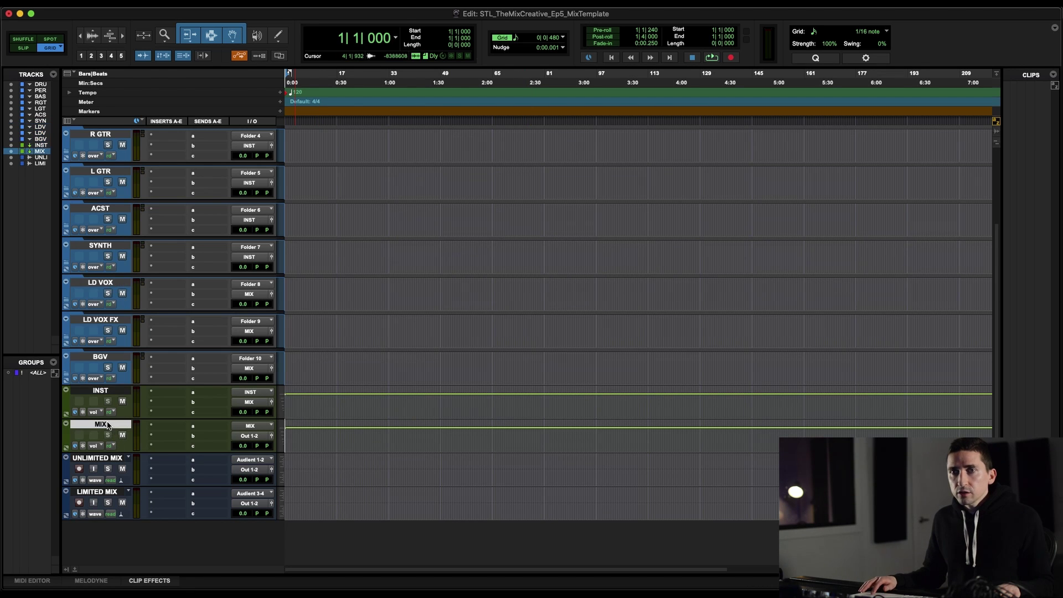
pyautogui.click(255, 437)
pyautogui.moveTo(261, 464)
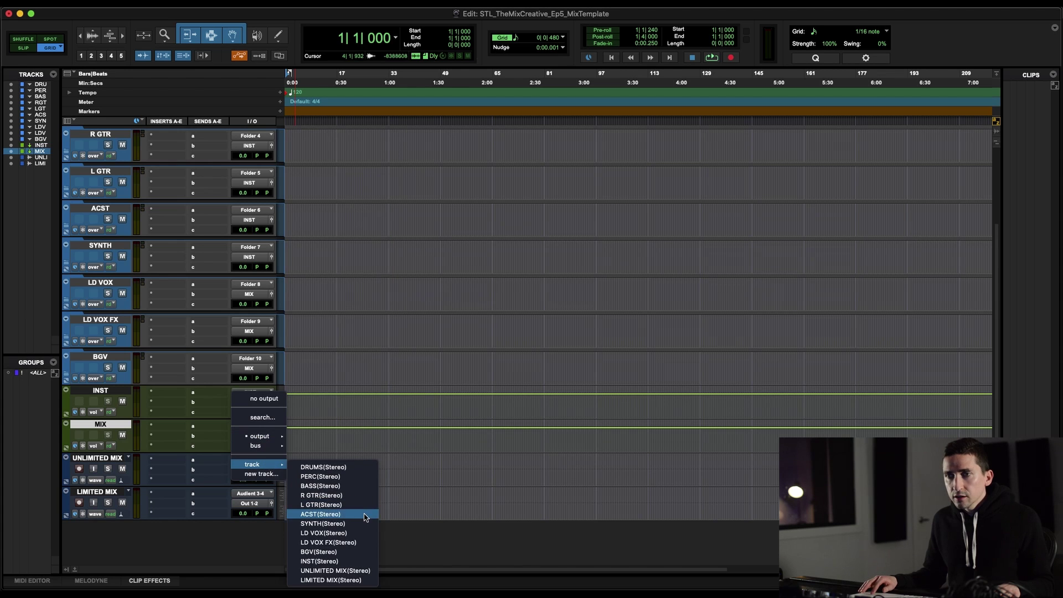
pyautogui.click(360, 570)
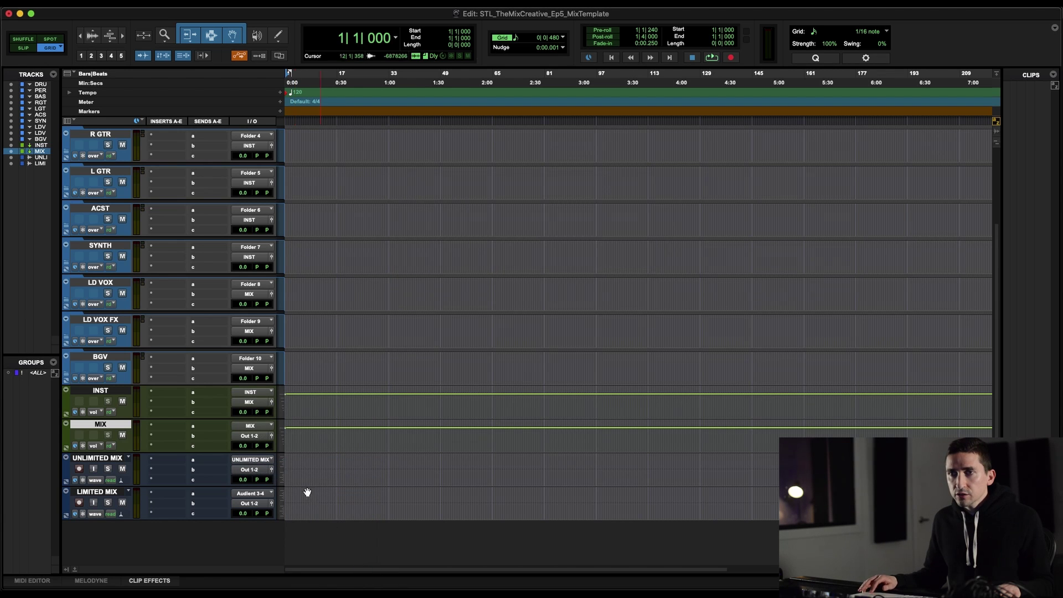
pyautogui.click(252, 469)
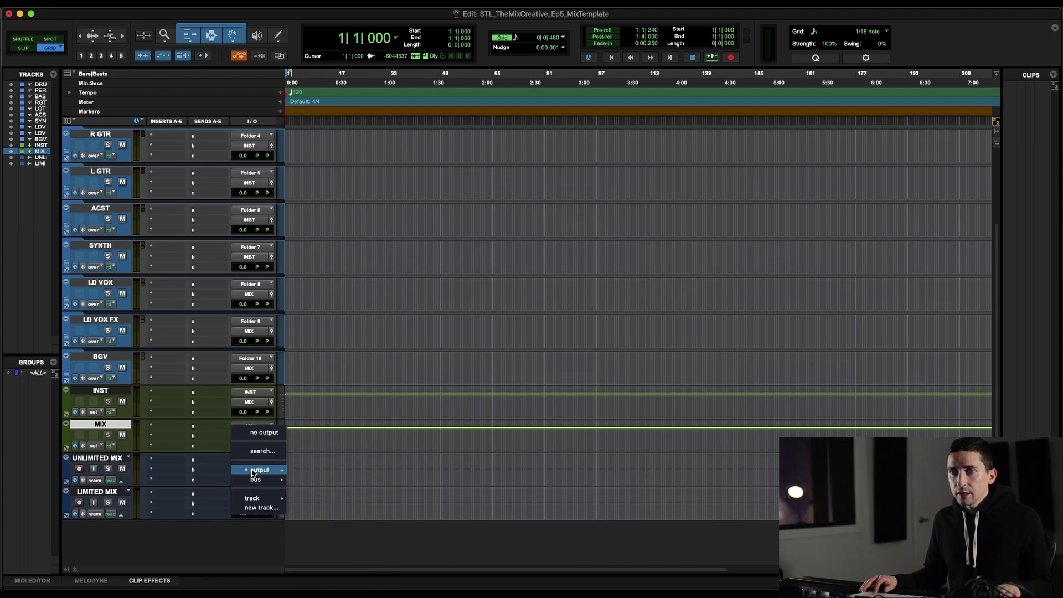
pyautogui.moveTo(255, 498)
pyautogui.click(349, 581)
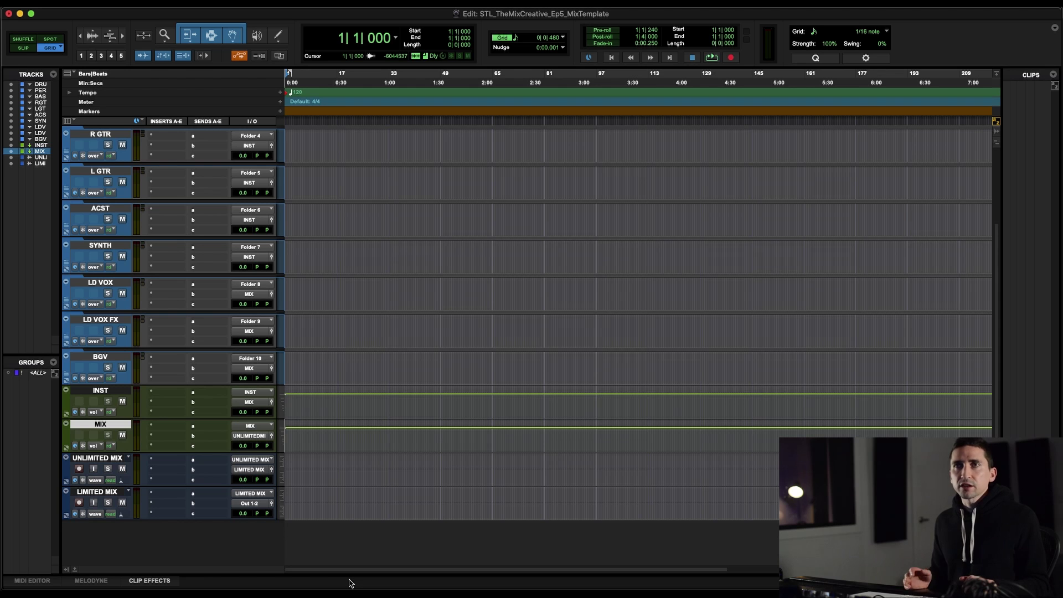
pyautogui.scroll(3, 160, 296)
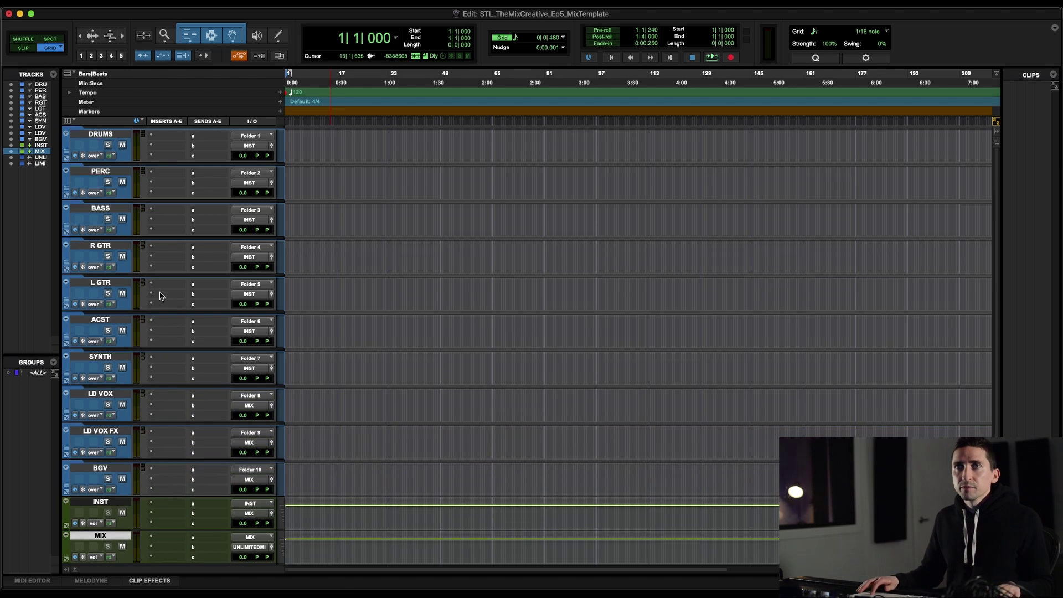
pyautogui.click(111, 135)
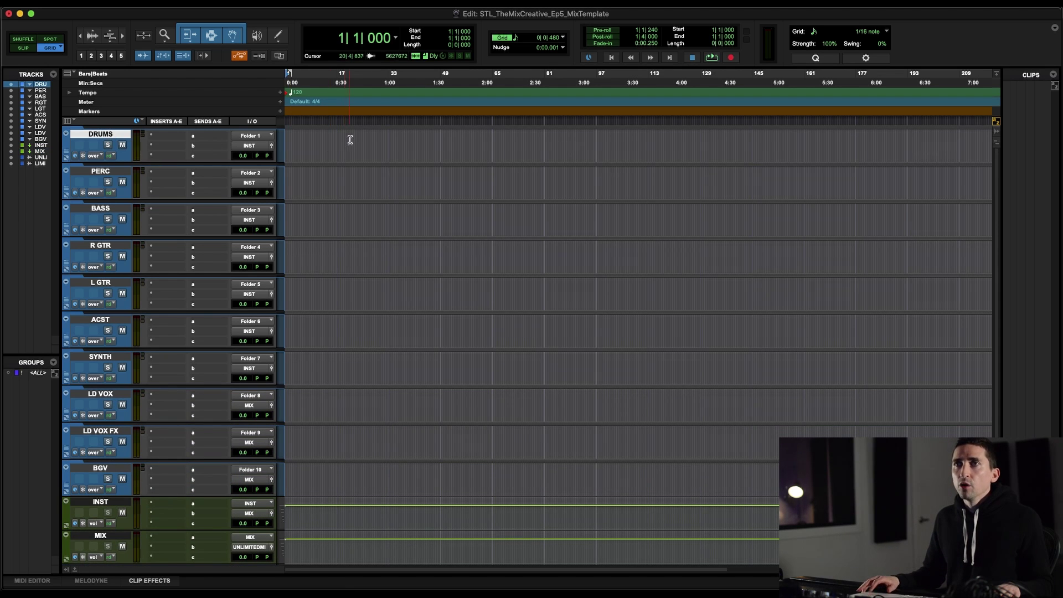
pyautogui.moveTo(313, 138); pyautogui.dragTo(430, 142)
pyautogui.moveTo(334, 177); pyautogui.dragTo(418, 171)
pyautogui.click(360, 215)
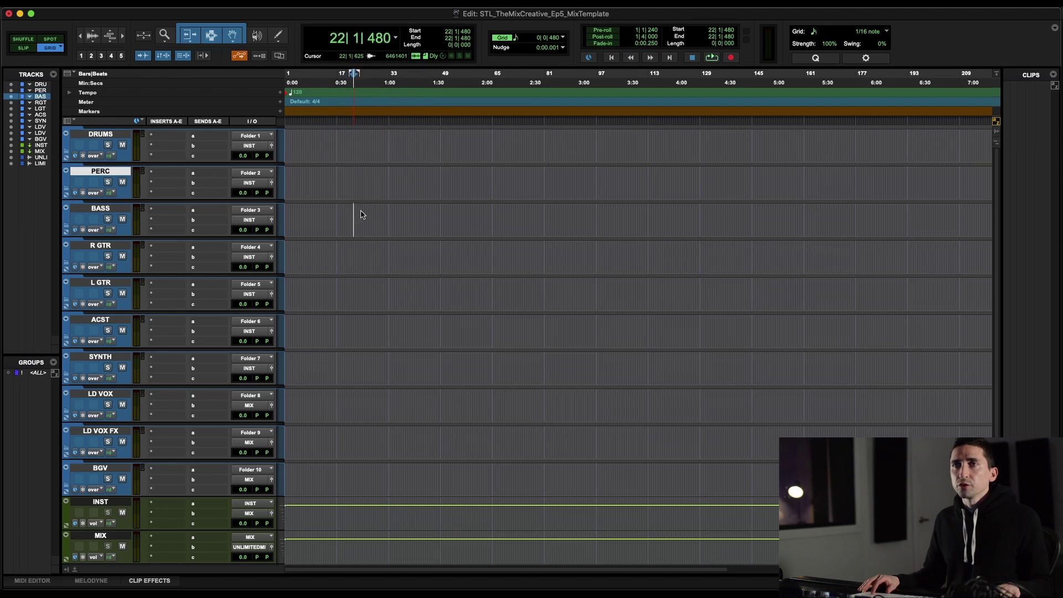
pyautogui.moveTo(361, 214); pyautogui.dragTo(436, 207)
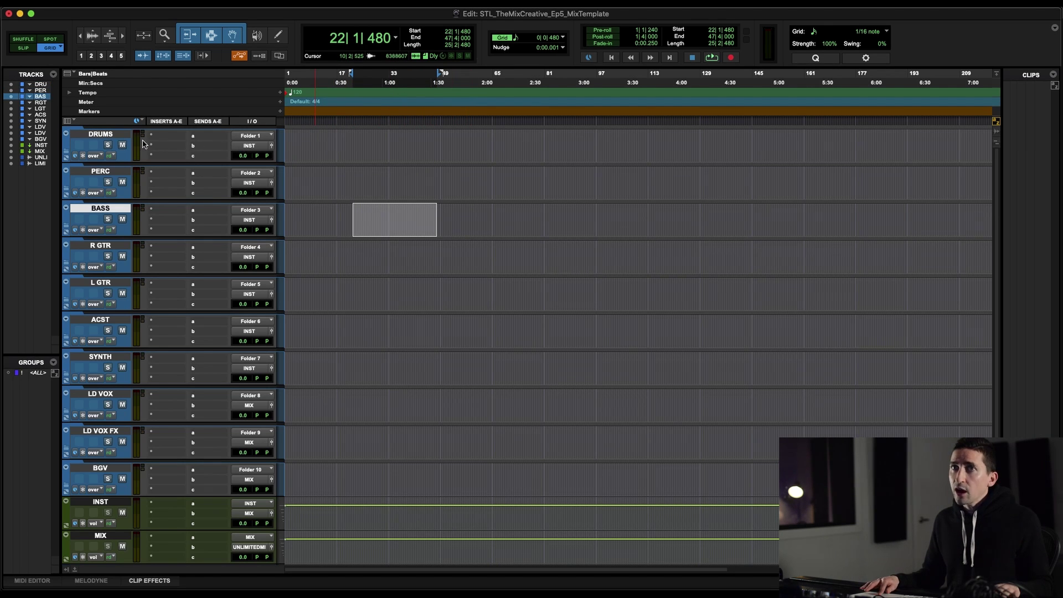
pyautogui.click(117, 137)
pyautogui.scroll(-1, 130, 218)
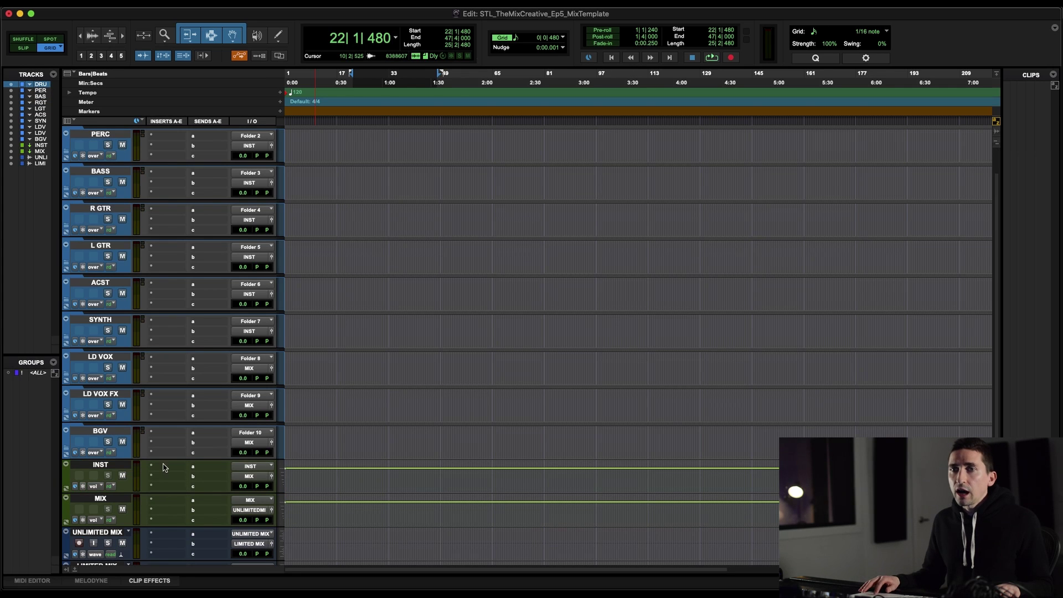
pyautogui.click(111, 467)
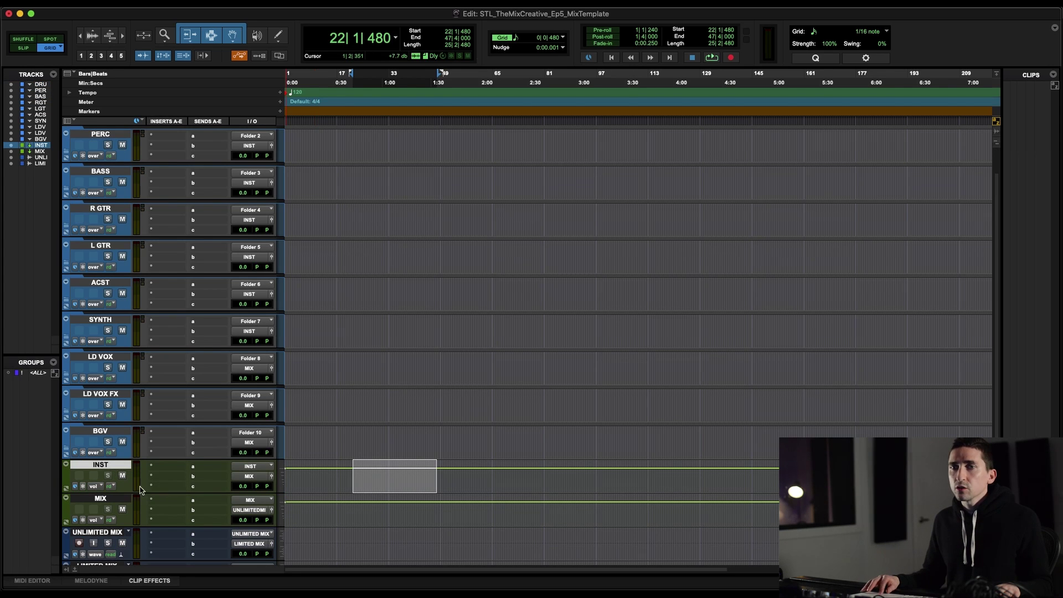
pyautogui.click(100, 500)
pyautogui.scroll(-2, 100, 503)
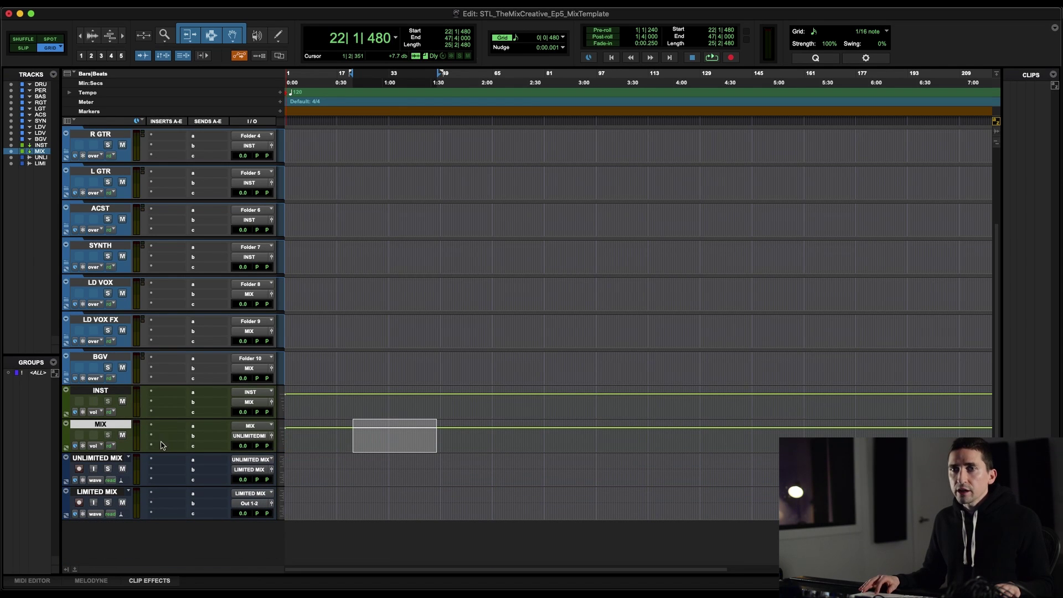
pyautogui.click(98, 459)
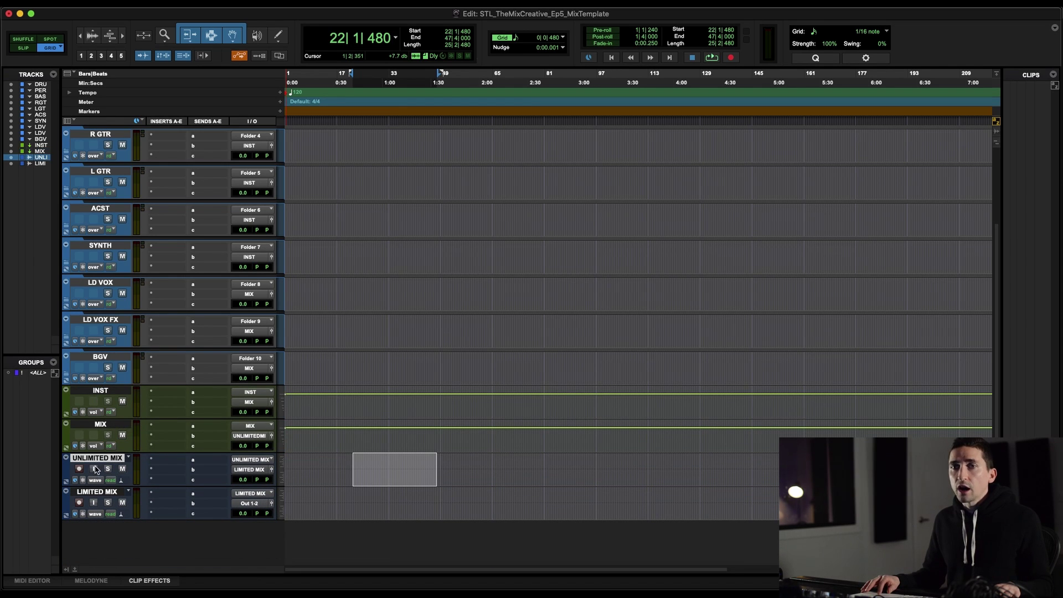
pyautogui.click(94, 469)
pyautogui.click(79, 470)
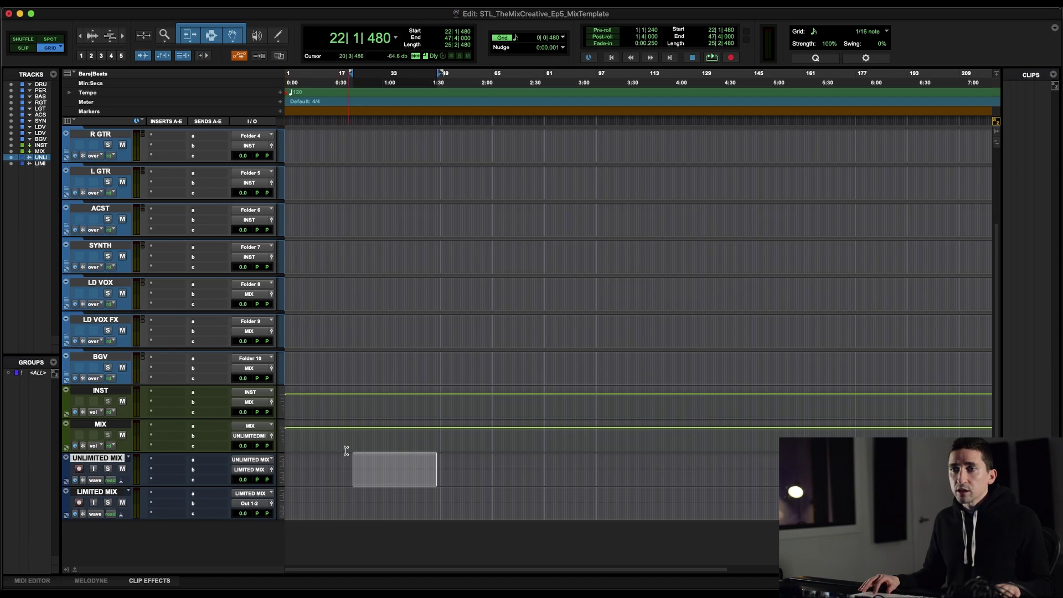
pyautogui.moveTo(335, 455); pyautogui.dragTo(477, 458)
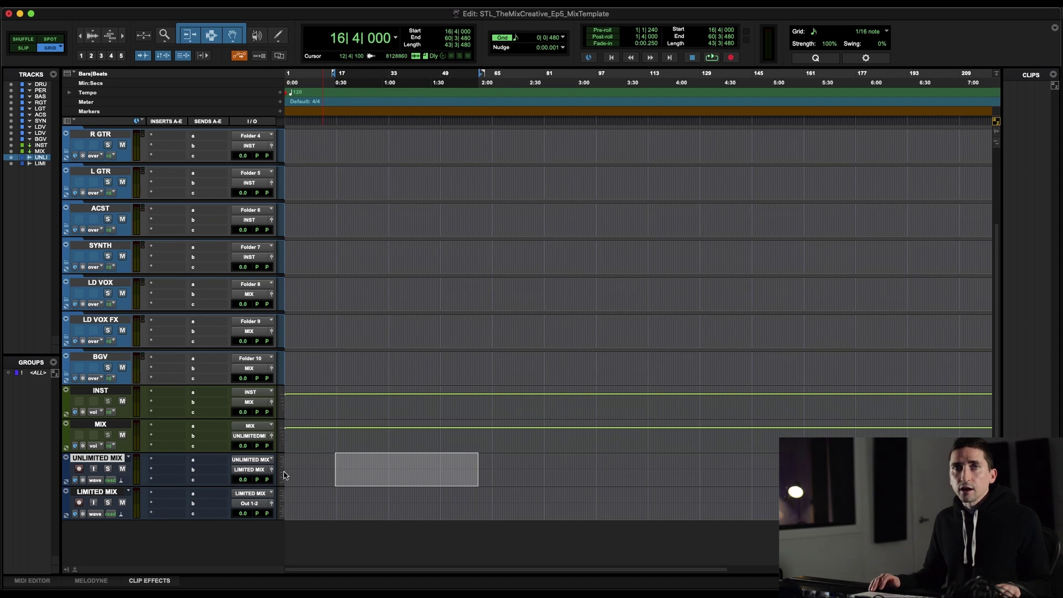
pyautogui.click(96, 492)
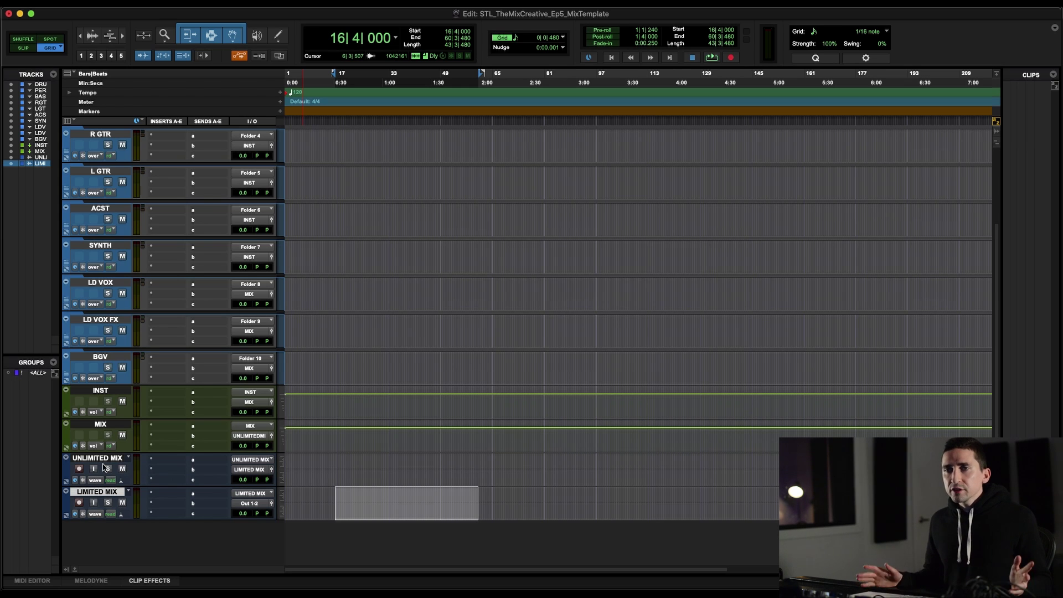
pyautogui.scroll(3, 153, 185)
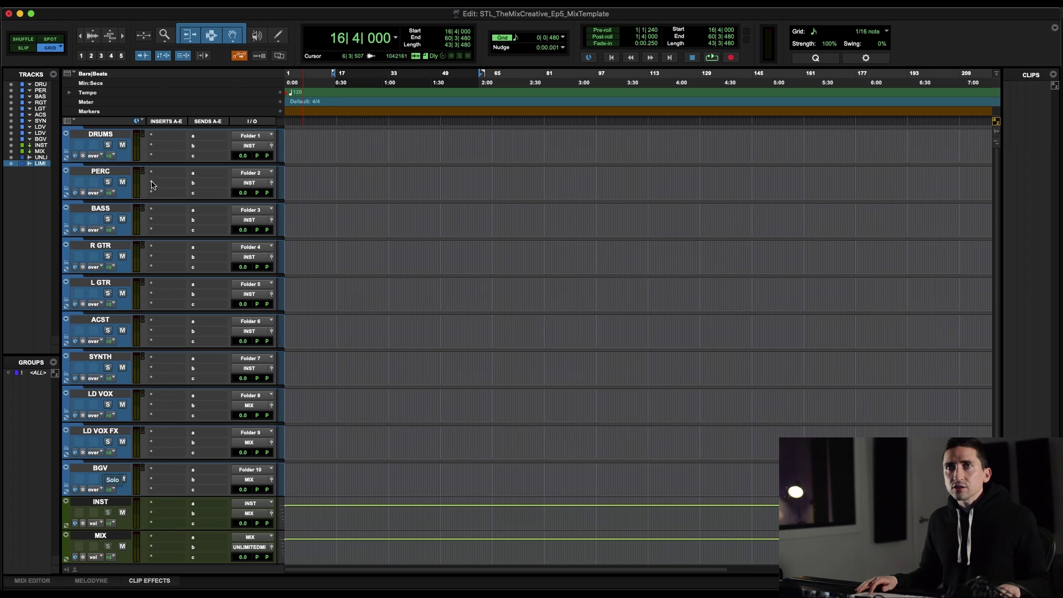
pyautogui.click(100, 134)
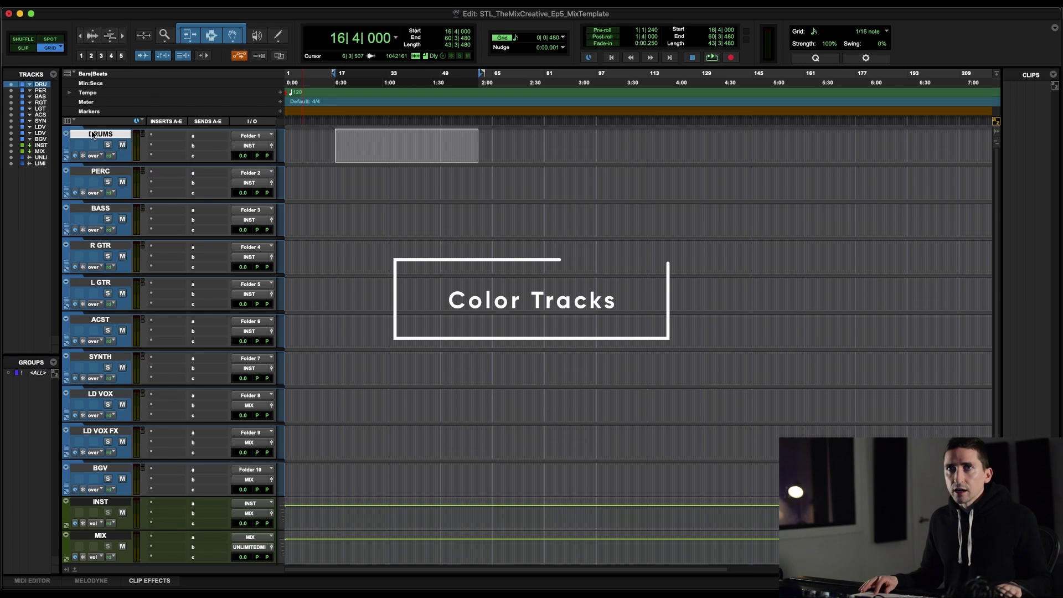
# Colour DRUMS red, PERC green, BASS purple, R GTR red, L GTR orange and ACST olive
pyautogui.doubleClick(66, 147)
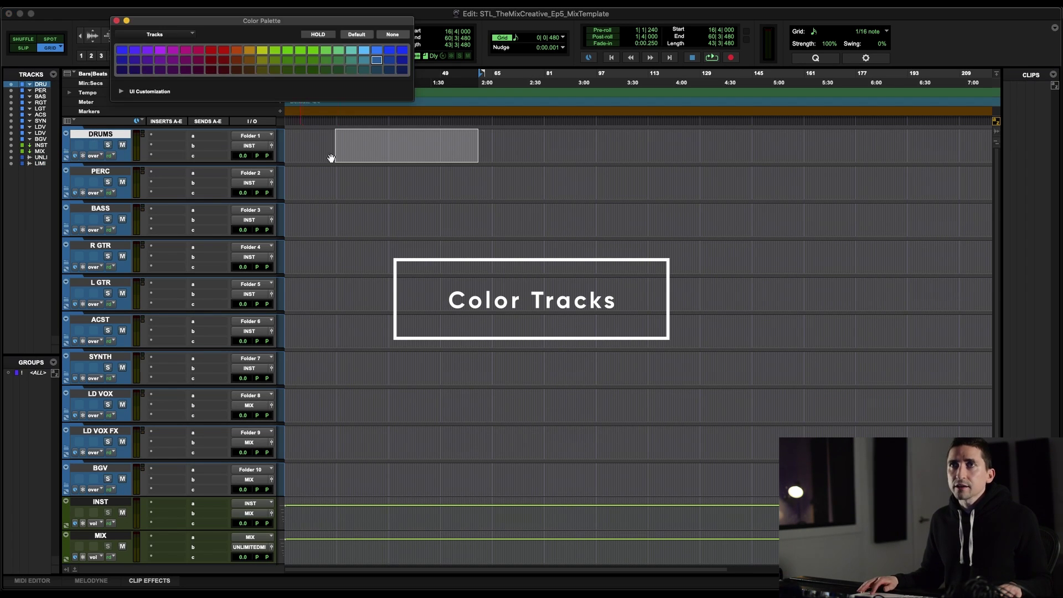
pyautogui.click(223, 53)
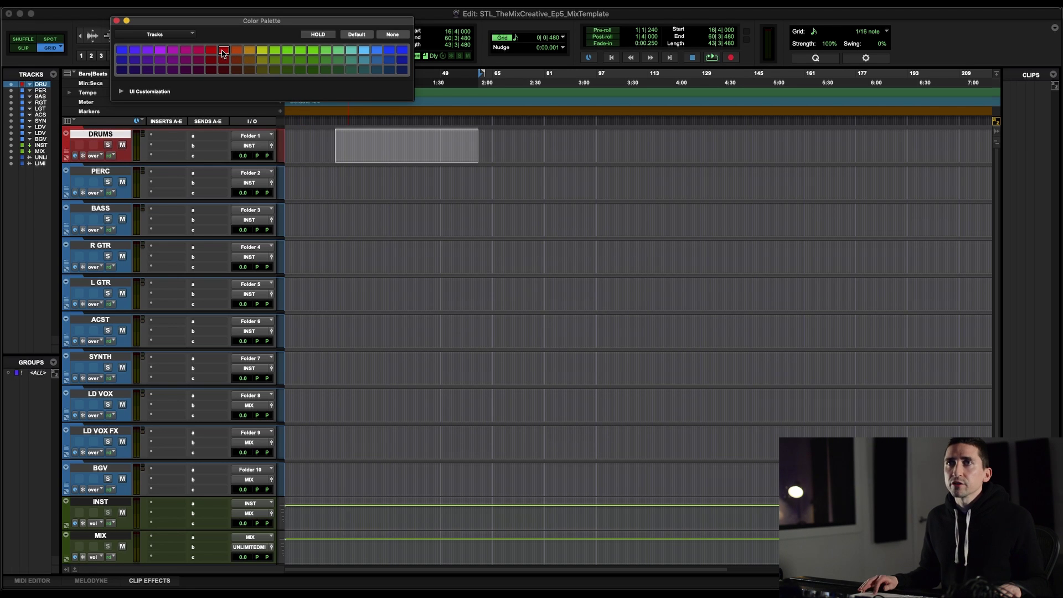
pyautogui.click(97, 172)
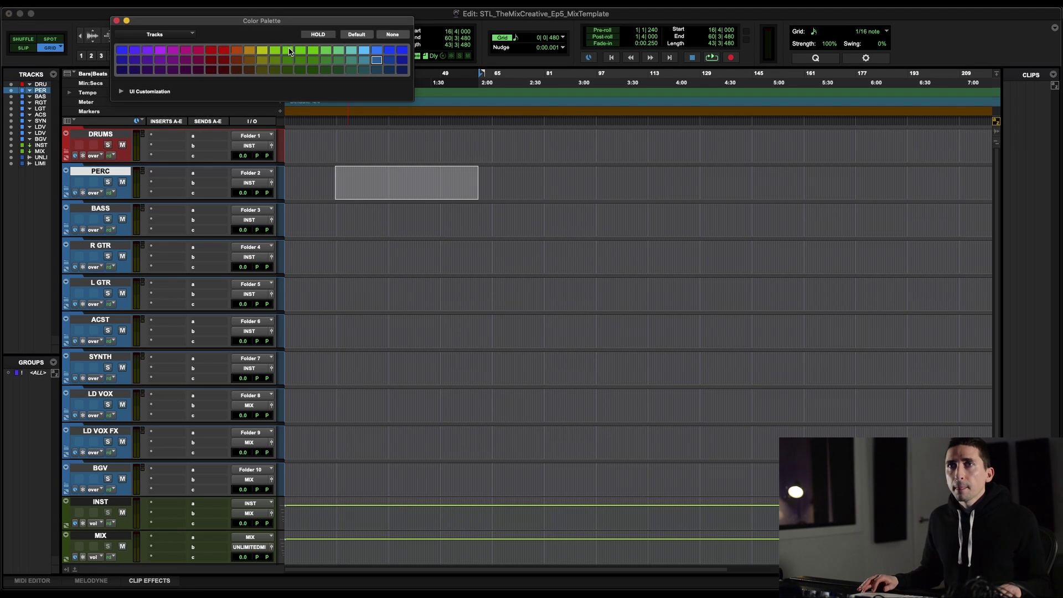
pyautogui.click(301, 50)
pyautogui.click(99, 208)
pyautogui.click(174, 52)
pyautogui.click(101, 243)
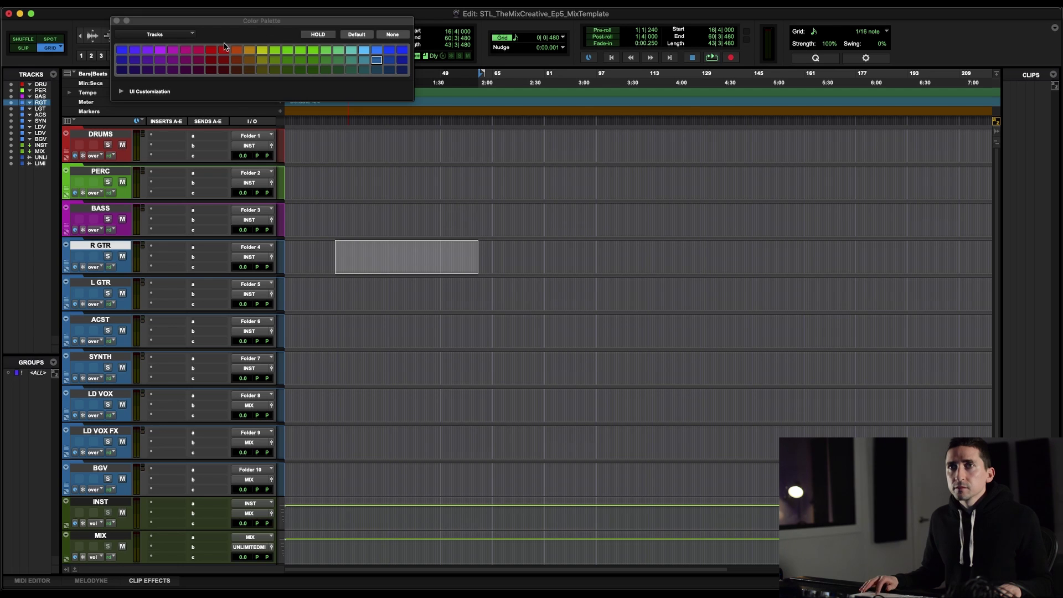
pyautogui.click(211, 50)
pyautogui.click(105, 285)
pyautogui.click(237, 50)
pyautogui.click(105, 320)
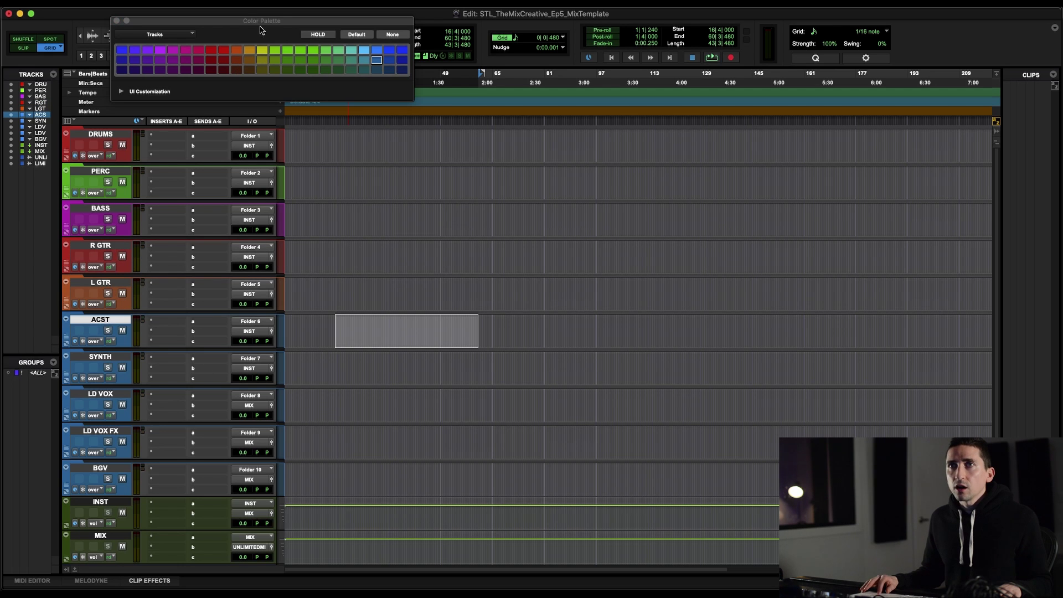
pyautogui.click(250, 61)
# Colour SYNTH teal, LD VOX olive-yellow, LD VOX FX teal and BGV orange
pyautogui.press(';')
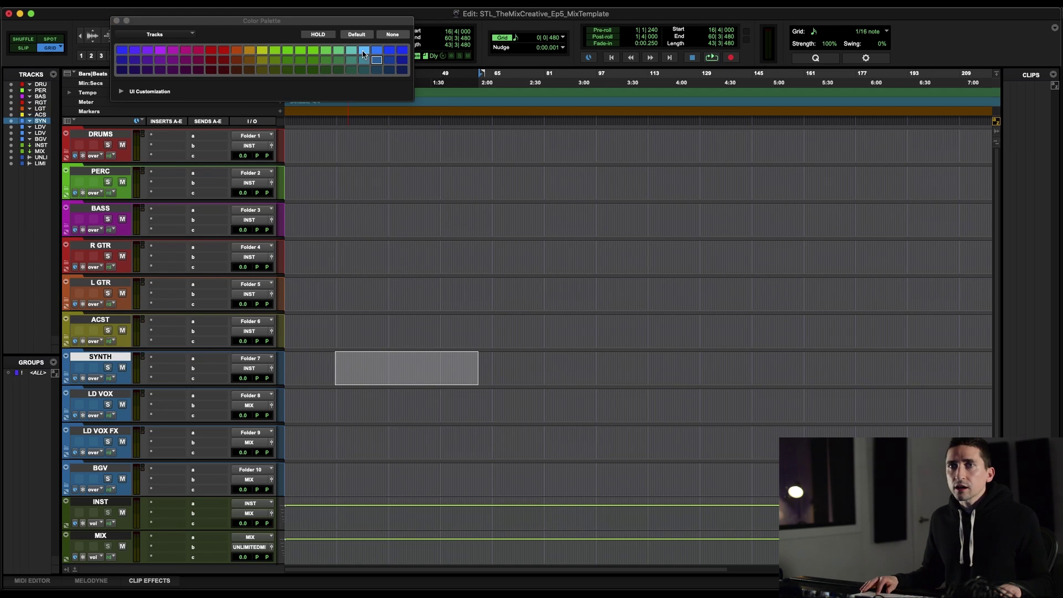
pyautogui.click(364, 52)
pyautogui.press(';')
pyautogui.click(262, 50)
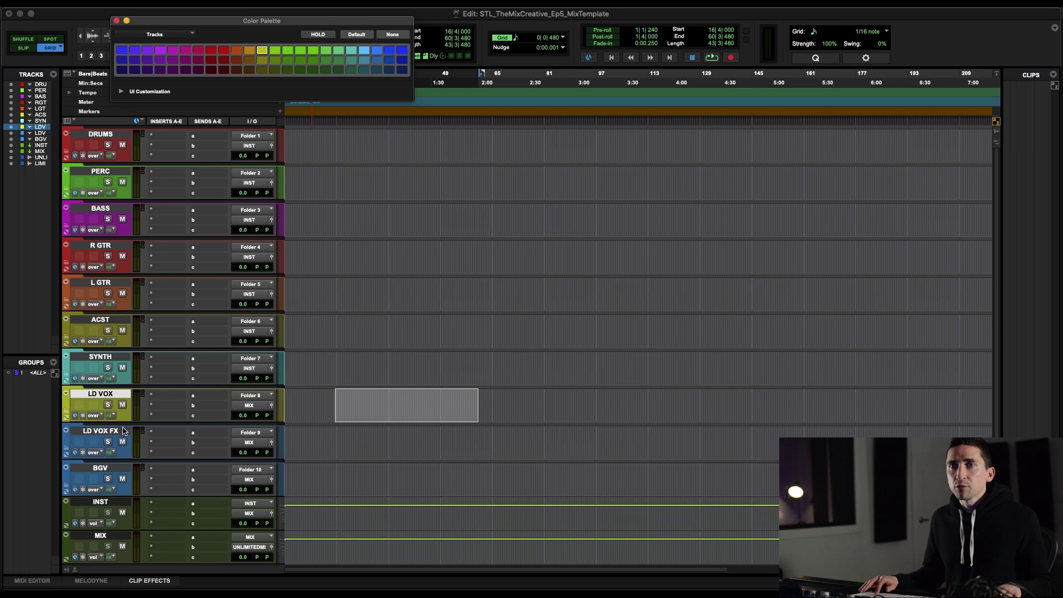
pyautogui.click(123, 431)
pyautogui.click(351, 51)
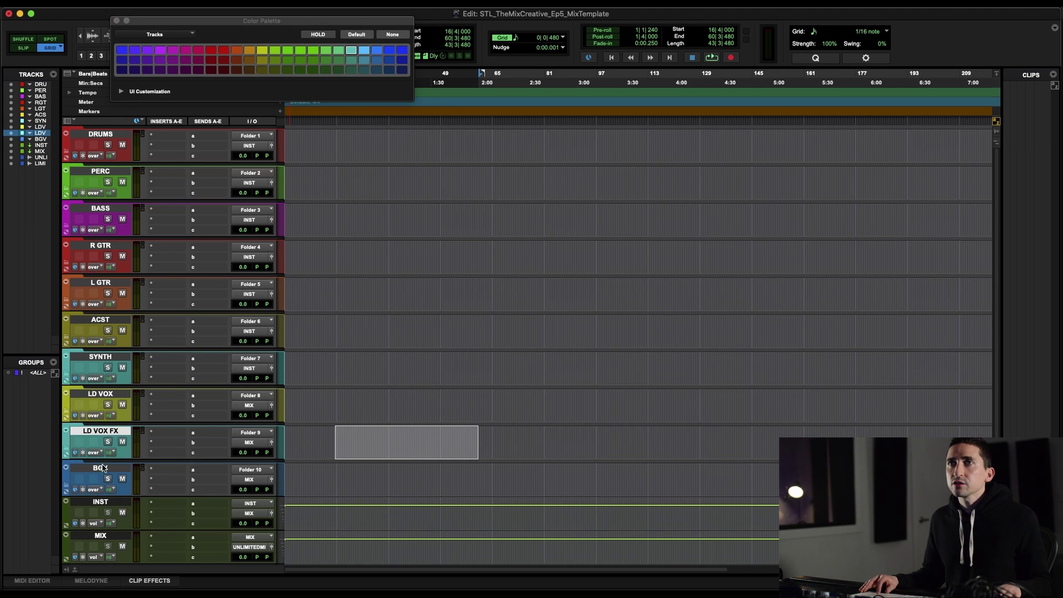
pyautogui.click(102, 467)
pyautogui.click(249, 50)
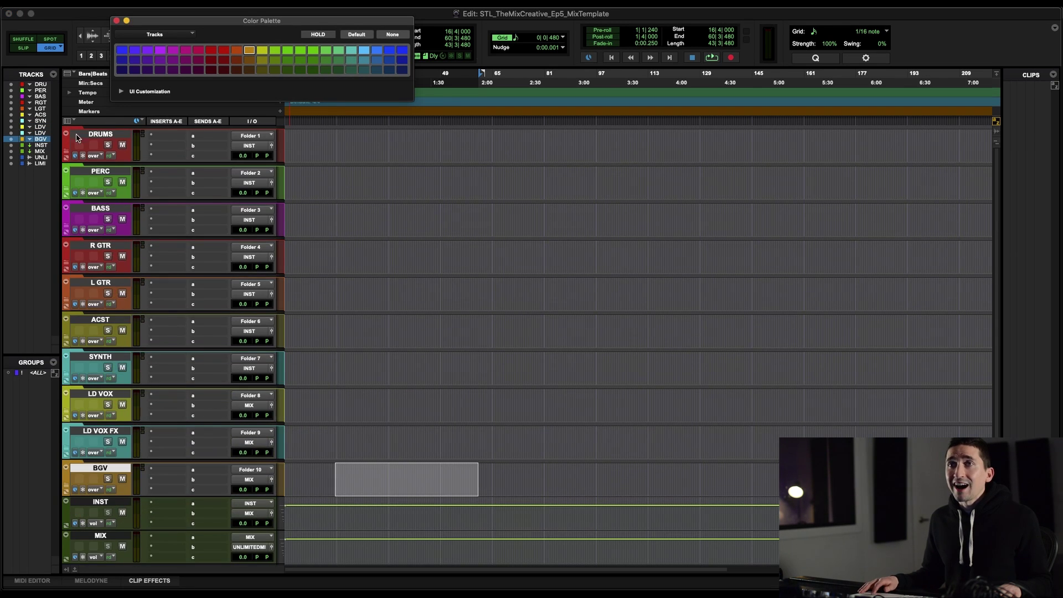
pyautogui.click(78, 136)
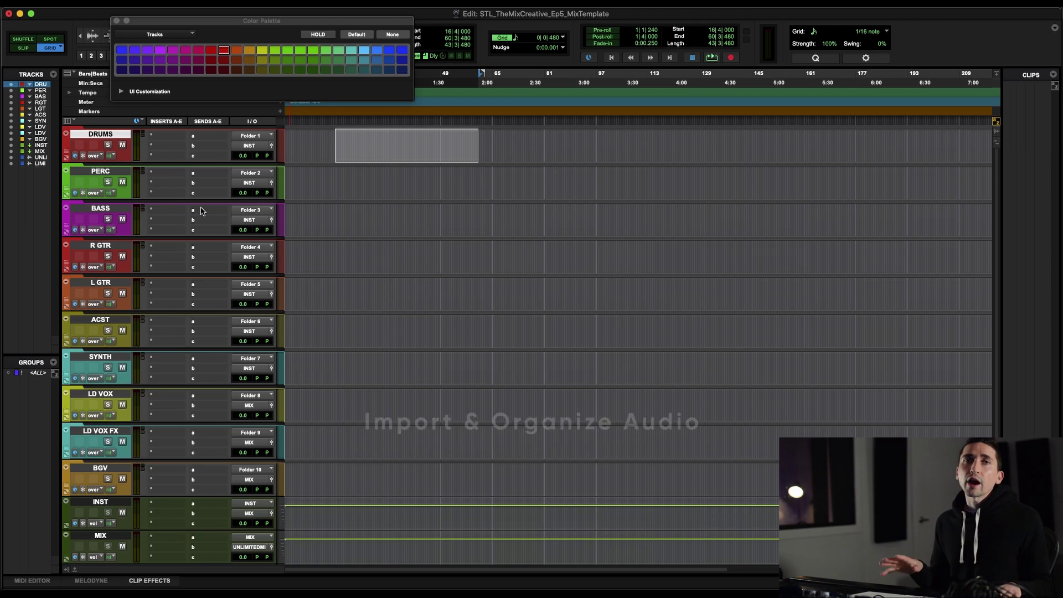
# Import all the song session's tracks as new tracks, dismissing the frozen-track warning
pyautogui.press('Return')
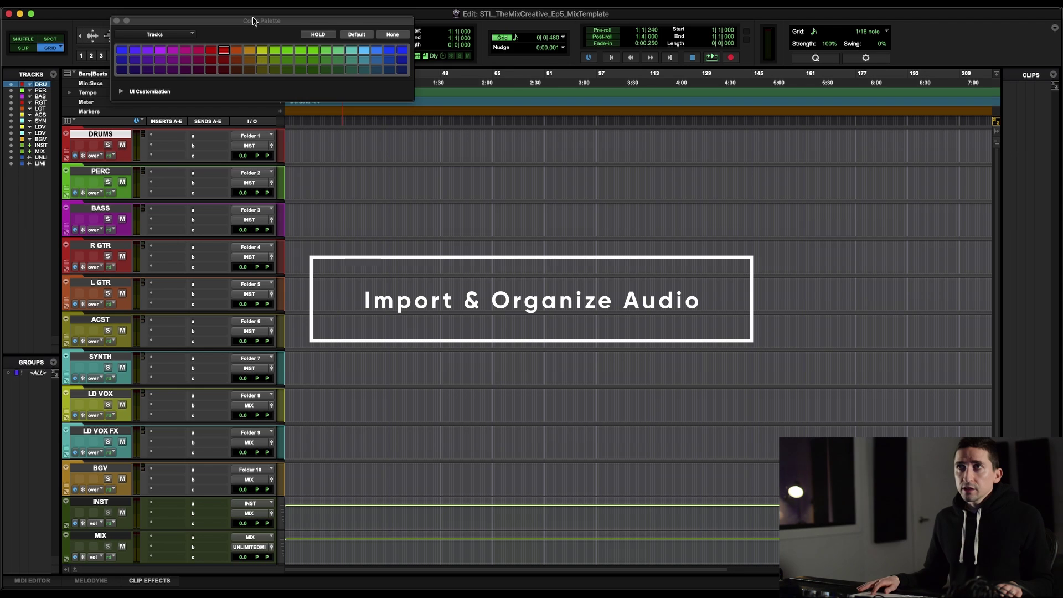
pyautogui.moveTo(253, 21); pyautogui.dragTo(350, 11)
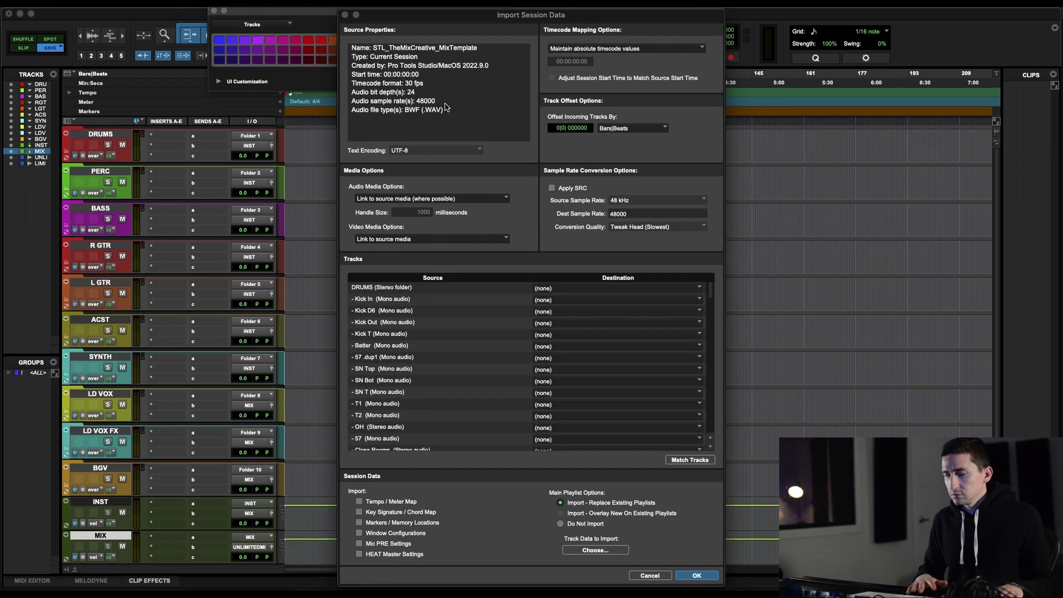
pyautogui.click(387, 300)
pyautogui.keyDown('shift'); pyautogui.click(388, 445); pyautogui.keyUp('shift')
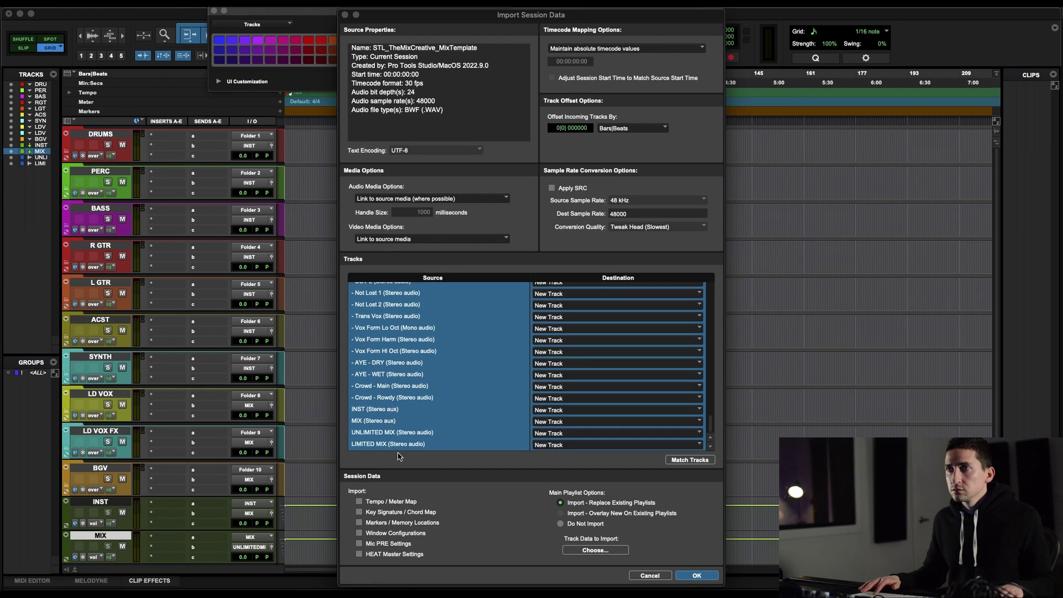
pyautogui.scroll(-5, 389, 340)
pyautogui.scroll(10, 389, 341)
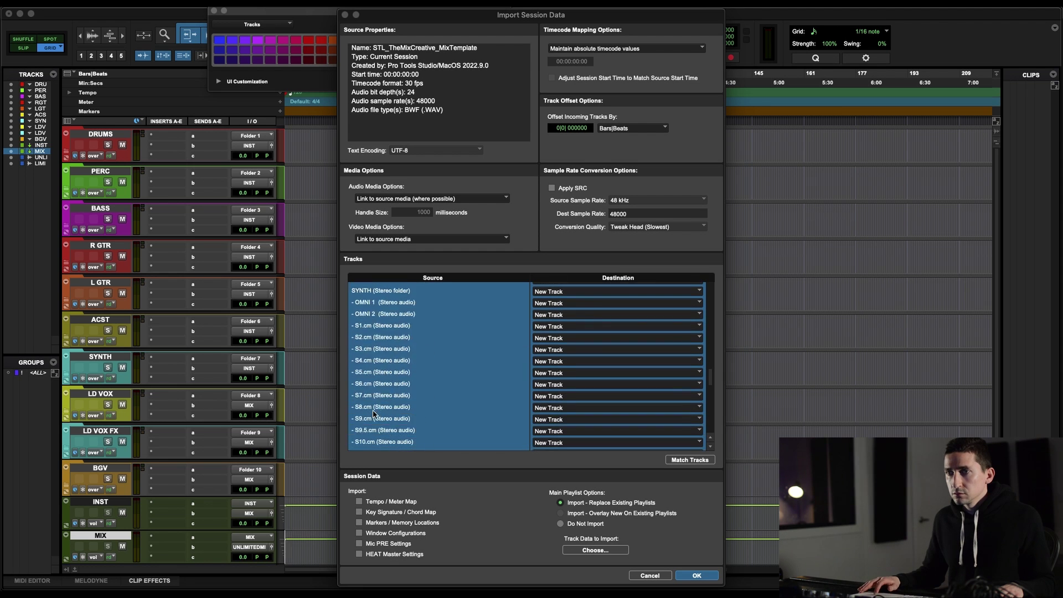
pyautogui.scroll(10, 370, 326)
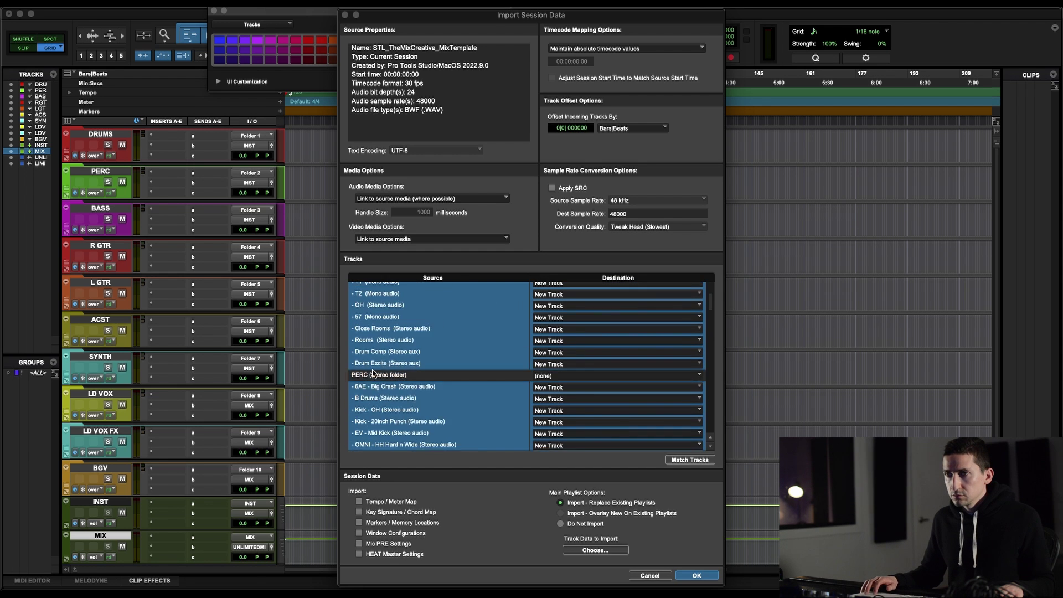
pyautogui.click(697, 576)
pyautogui.click(202, 579)
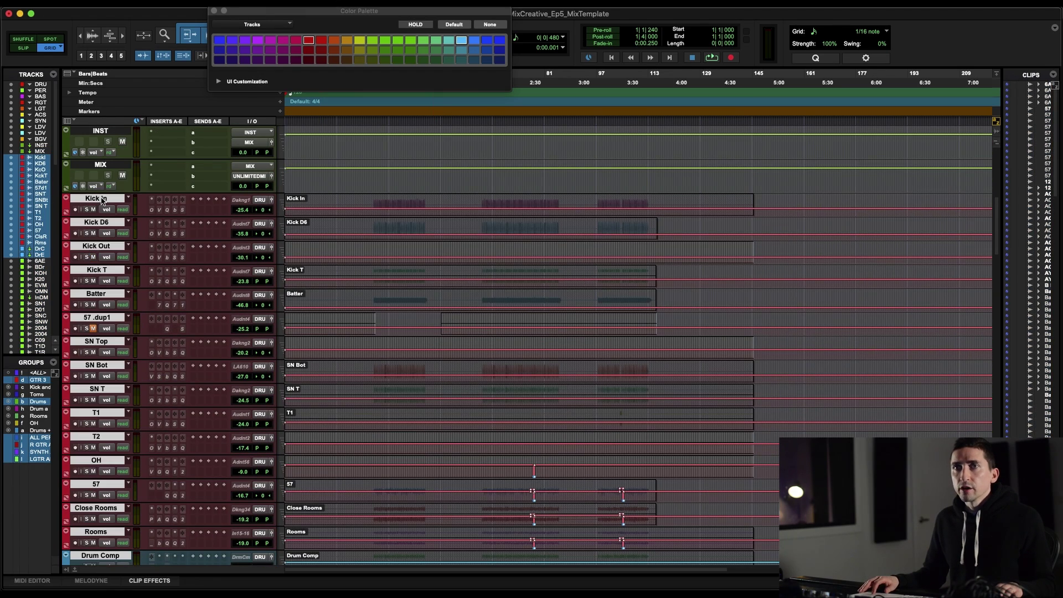
# Fold the drum and bass tracks into the DRUMS and BASS folders
pyautogui.scroll(10, 106, 273)
pyautogui.scroll(-8, 105, 273)
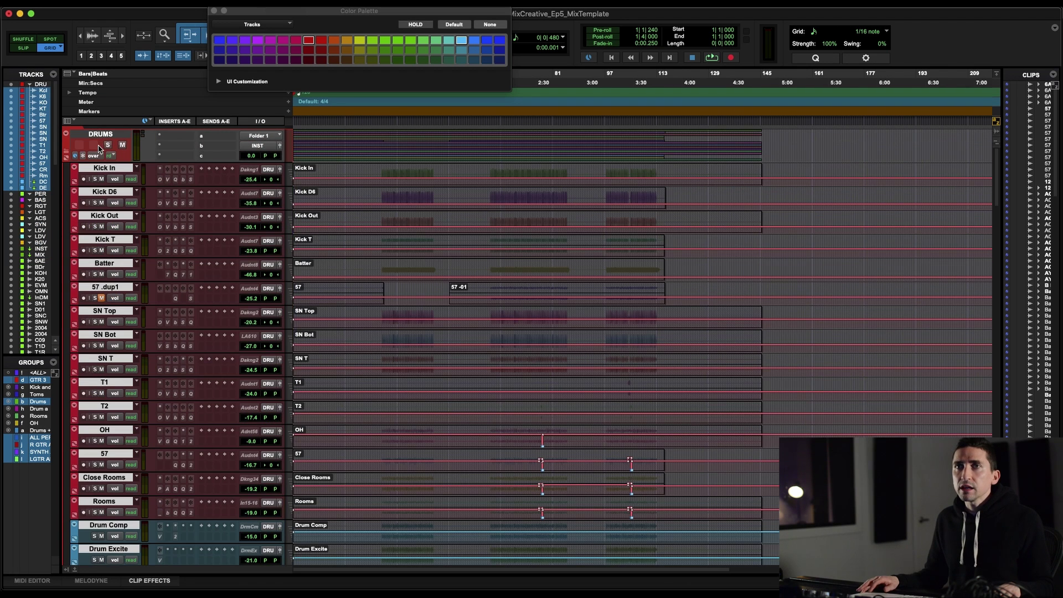
pyautogui.moveTo(341, 173); pyautogui.dragTo(529, 250)
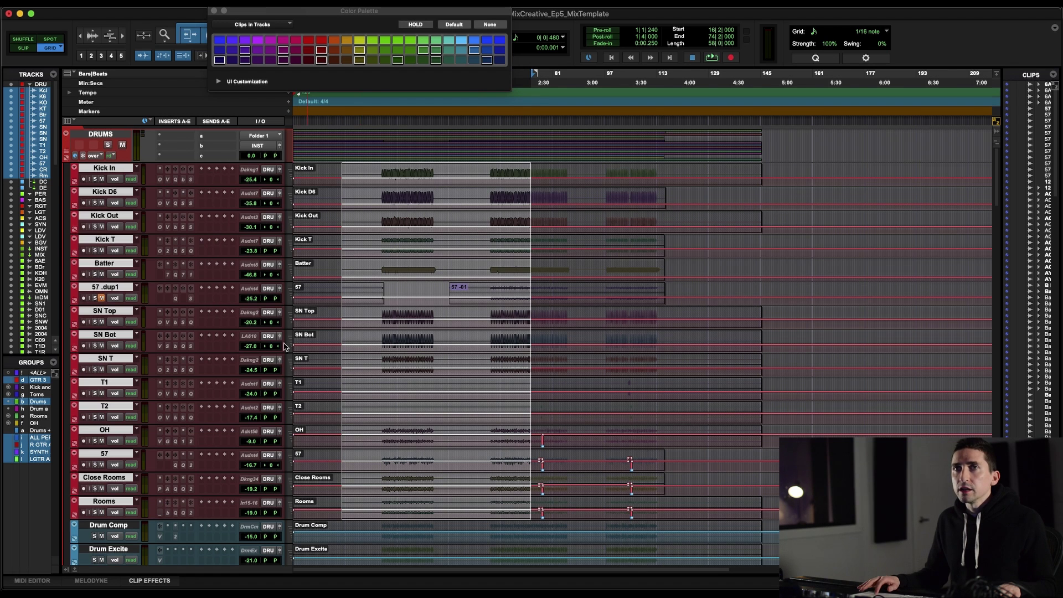
pyautogui.keyDown('alt'); pyautogui.click(66, 134); pyautogui.keyUp('alt')
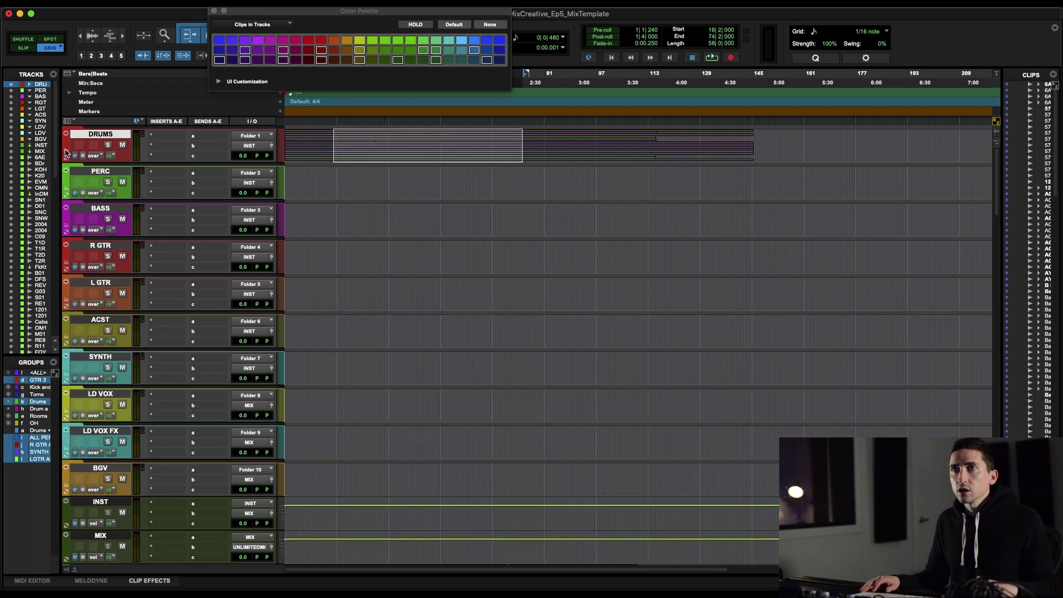
pyautogui.hotkey('ctrl', 'alt', 'Right')
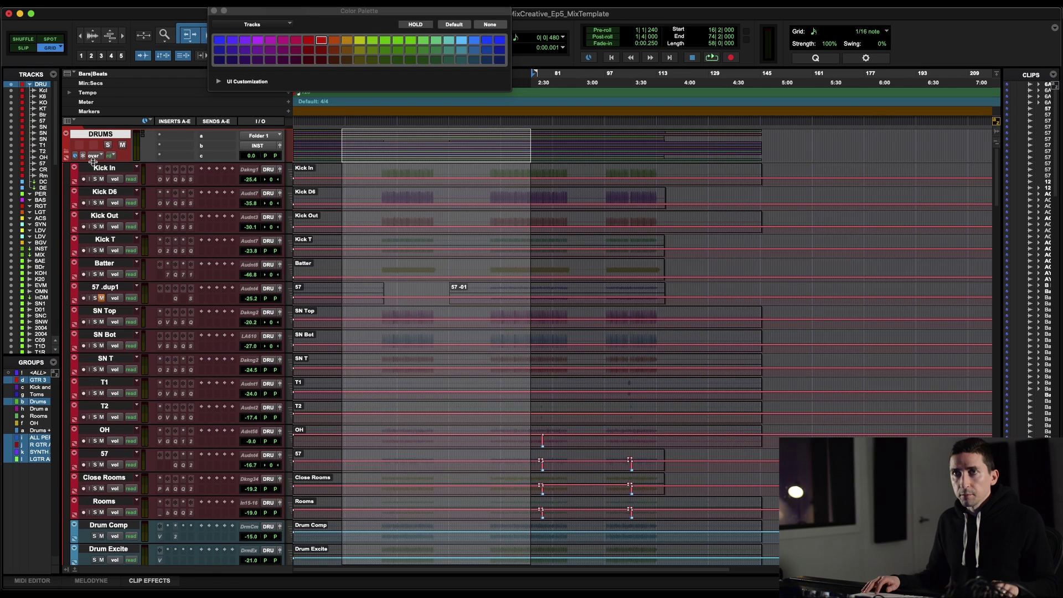
pyautogui.hotkey('ctrl', 'alt', 'Left')
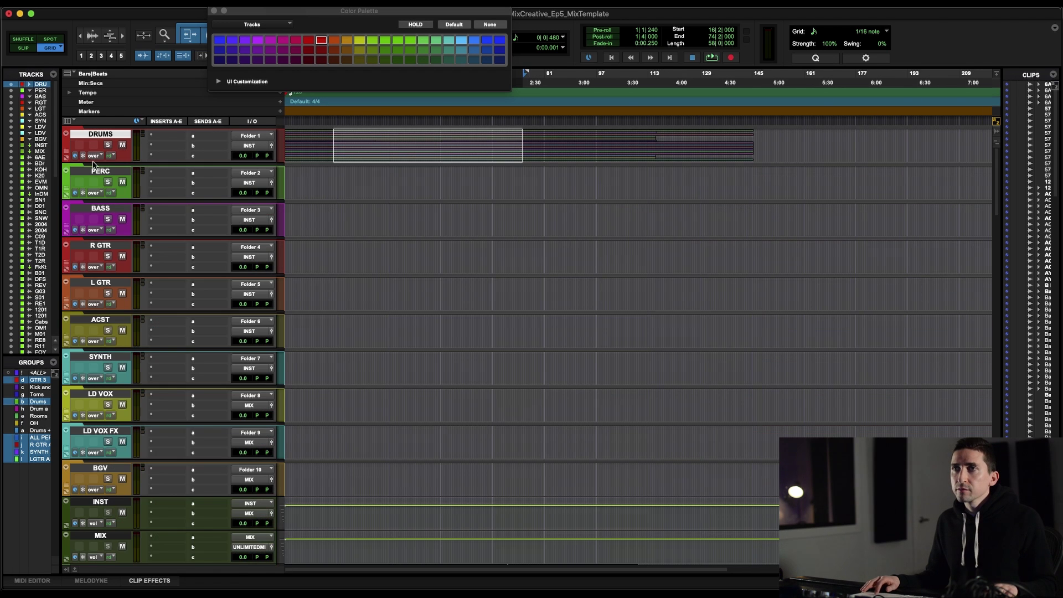
pyautogui.hotkey('ctrl', 'alt', 'Right')
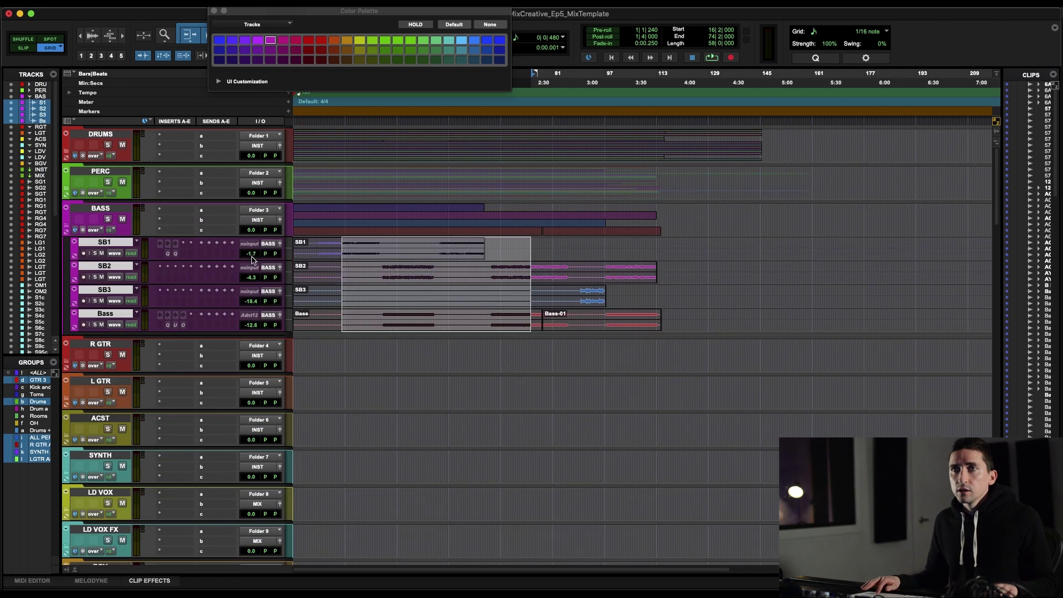
pyautogui.hotkey('ctrl', 'alt', 'Left')
# Move S GTR 1 through R GTR R7 into R GTR and the left guitars into L GTR
pyautogui.click(100, 273)
pyautogui.keyDown('shift'); pyautogui.click(98, 487); pyautogui.keyUp('shift')
pyautogui.hotkey('ctrl', 'alt', 'Left')
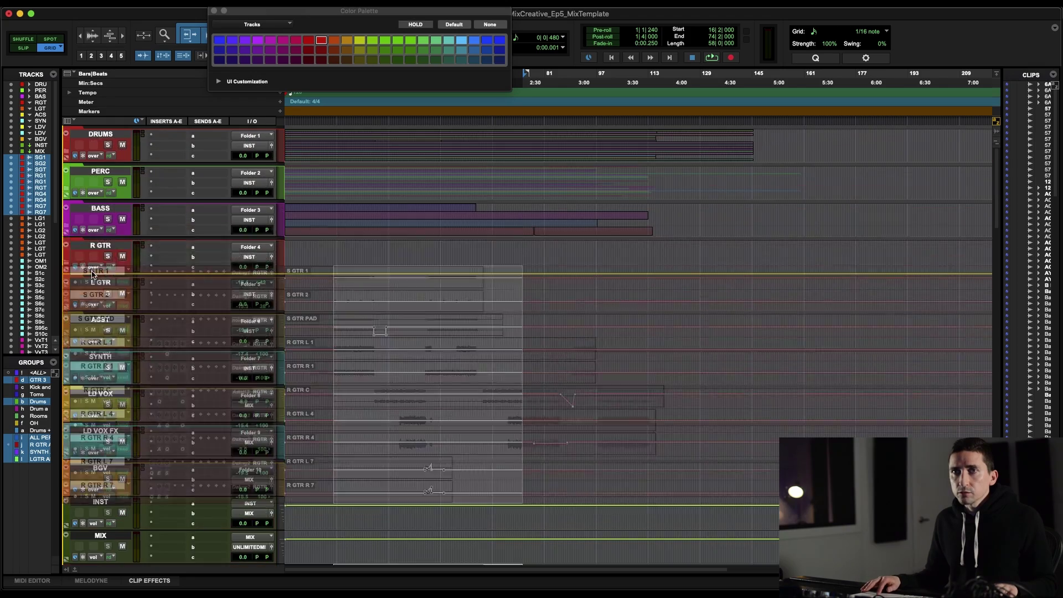
pyautogui.hotkey('ctrl', 'alt', 'Right')
pyautogui.hotkey('ctrl', 'alt', 'Left')
pyautogui.scroll(-10, 87, 236)
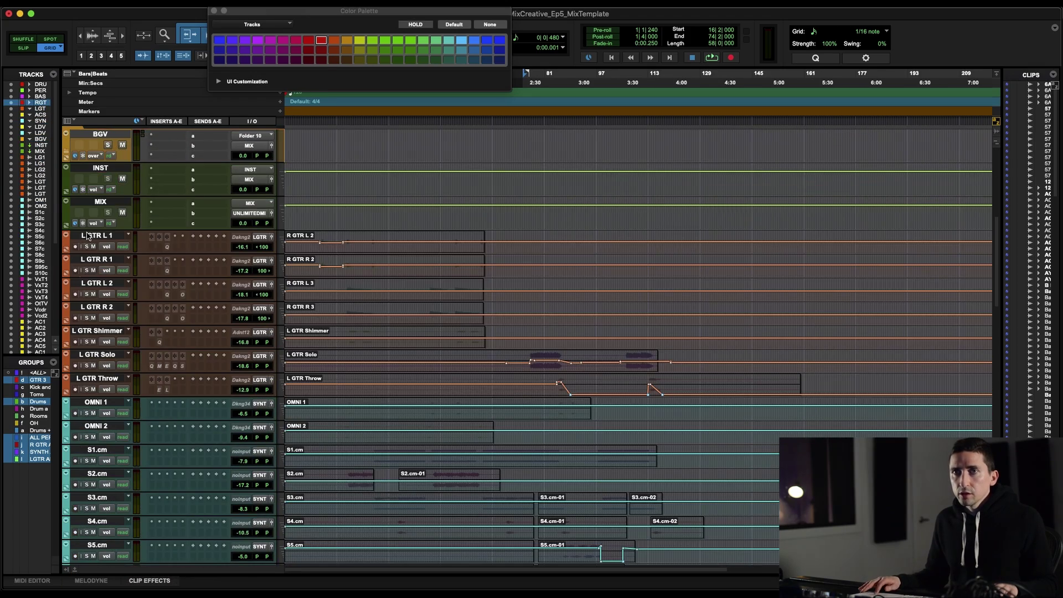
pyautogui.click(94, 379)
pyautogui.keyDown('shift'); pyautogui.click(97, 243); pyautogui.keyUp('shift')
pyautogui.hotkey('ctrl', 'alt', 'Right')
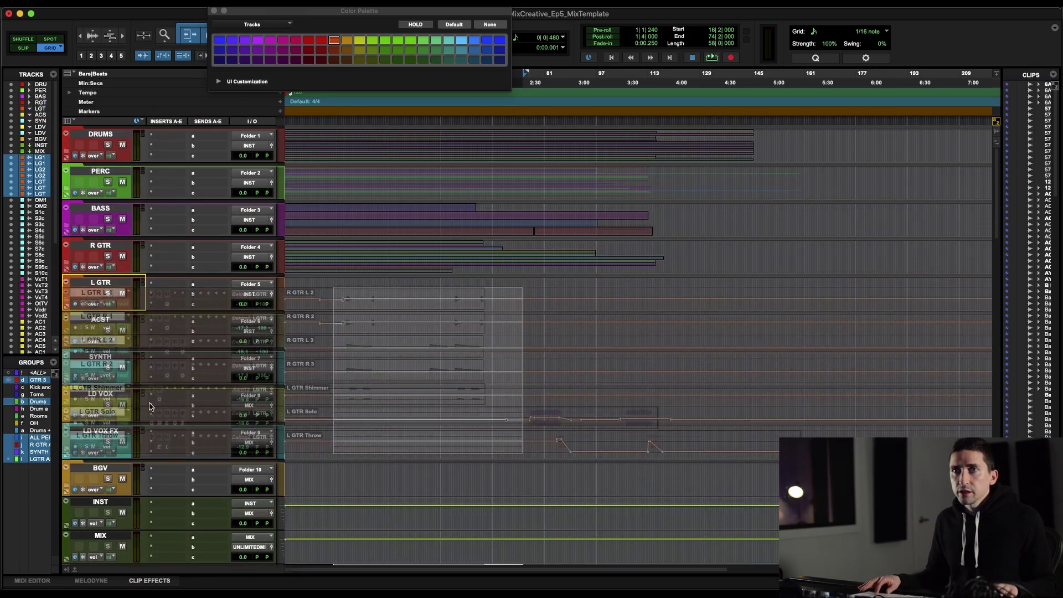
# Move OMNI 1 through Vocoder 2 into SYNTH and ACST 1 through NASH ACST 2 into ACST
pyautogui.click(97, 236)
pyautogui.keyDown('shift'); pyautogui.click(93, 525); pyautogui.keyUp('shift')
pyautogui.scroll(-5, 94, 498)
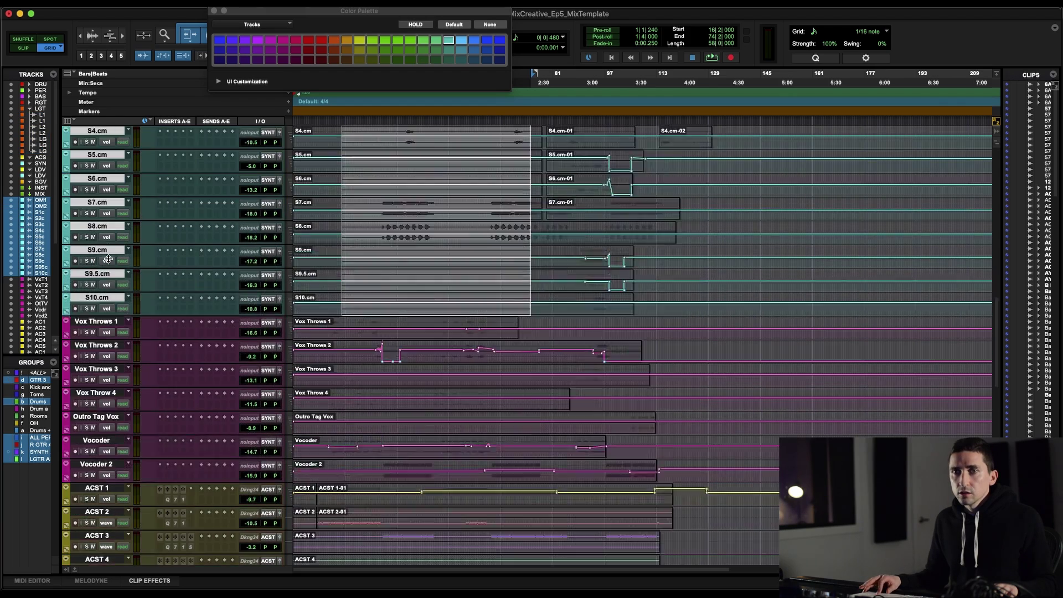
pyautogui.keyDown('shift'); pyautogui.click(101, 417); pyautogui.keyUp('shift')
pyautogui.moveTo(101, 418); pyautogui.dragTo(97, 318)
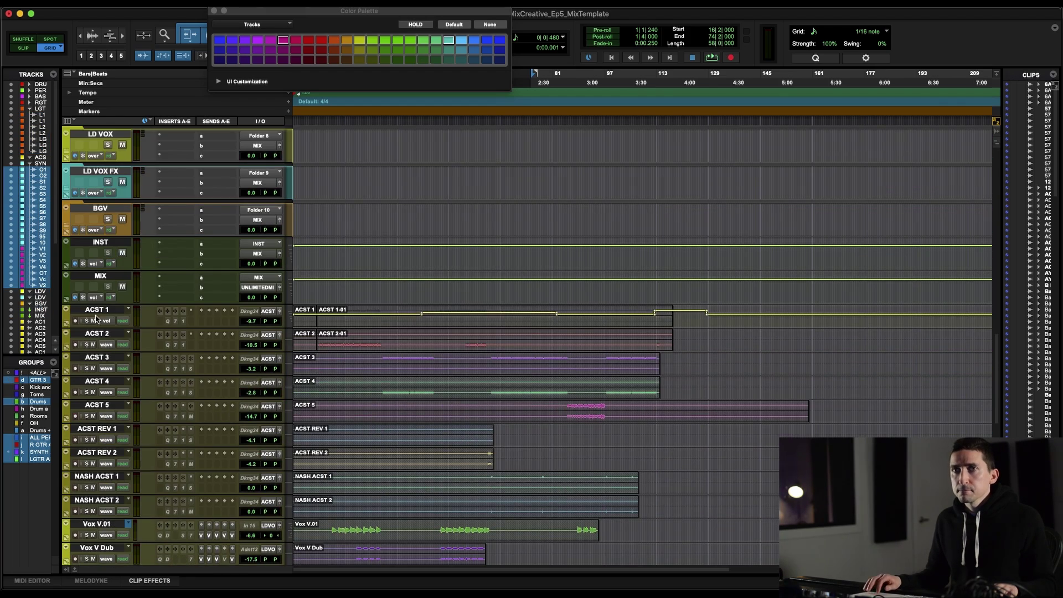
pyautogui.click(97, 318)
pyautogui.keyDown('shift'); pyautogui.click(97, 500); pyautogui.keyUp('shift')
pyautogui.moveTo(97, 500); pyautogui.dragTo(40, 157)
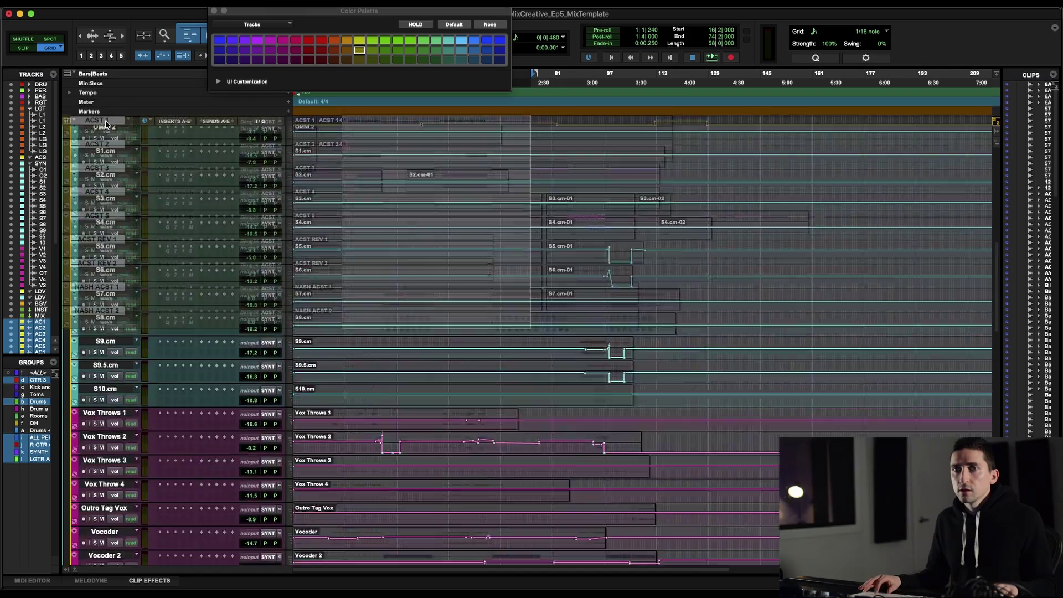
# Move Vox V.01 through Vox Oct into LD VOX and the background vocals into BGV
pyautogui.scroll(-5, 94, 333)
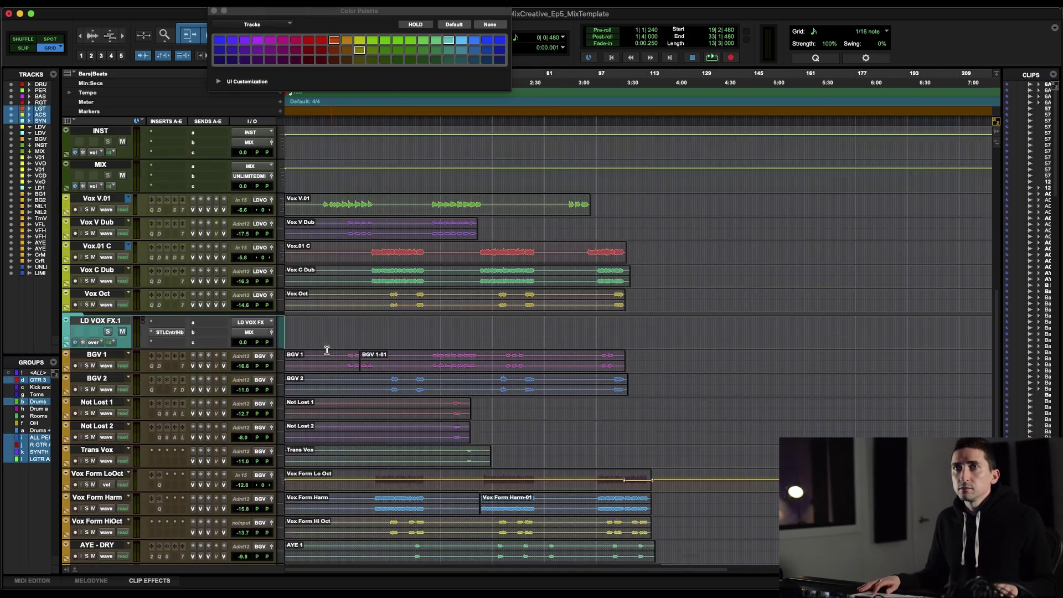
pyautogui.click(94, 198)
pyautogui.keyDown('shift'); pyautogui.click(98, 296); pyautogui.keyUp('shift')
pyautogui.scroll(5, 98, 296)
pyautogui.moveTo(100, 388); pyautogui.dragTo(103, 220)
pyautogui.scroll(-5, 103, 477)
pyautogui.click(94, 350)
pyautogui.keyDown('shift'); pyautogui.click(92, 423); pyautogui.keyUp('shift')
pyautogui.moveTo(92, 424); pyautogui.dragTo(99, 382)
pyautogui.scroll(5, 95, 420)
pyautogui.scroll(10, 363, 254)
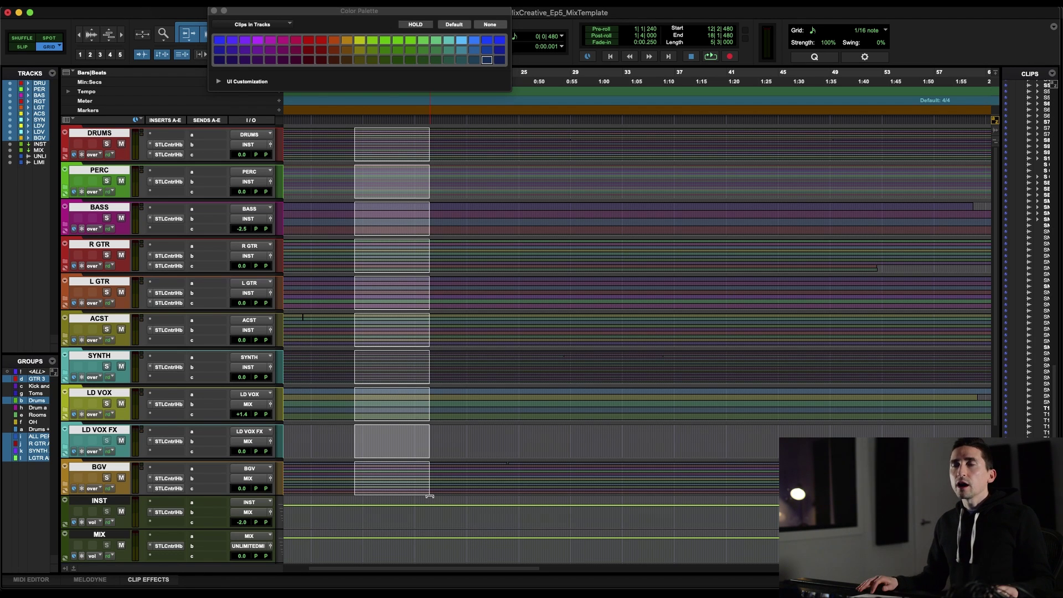
# Expand DRUMS, select Kick In through Drum Excite over bars 10–37, and check their output bus
pyautogui.click(98, 135)
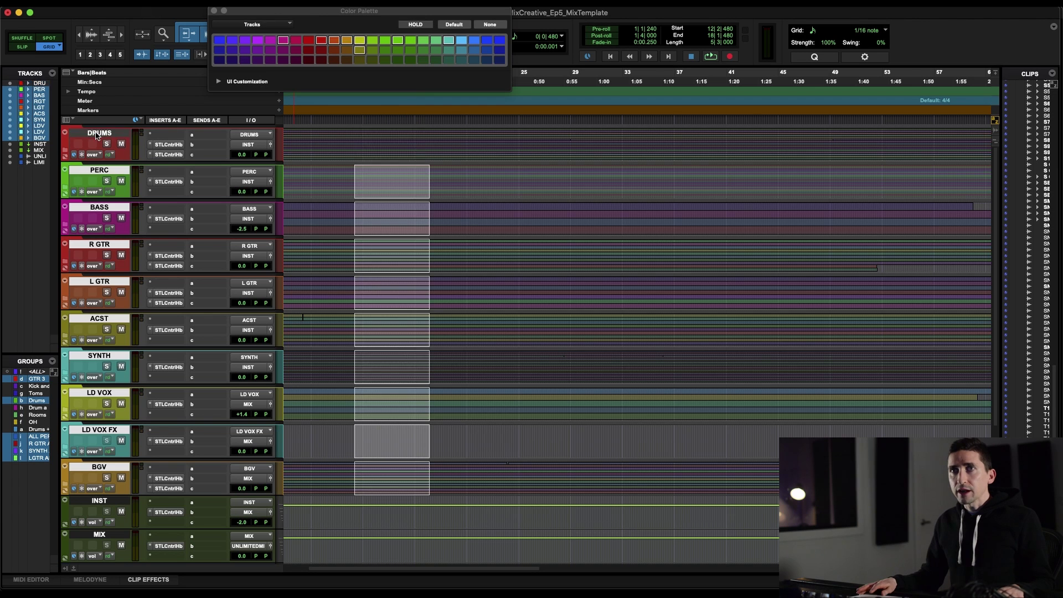
pyautogui.click(64, 133)
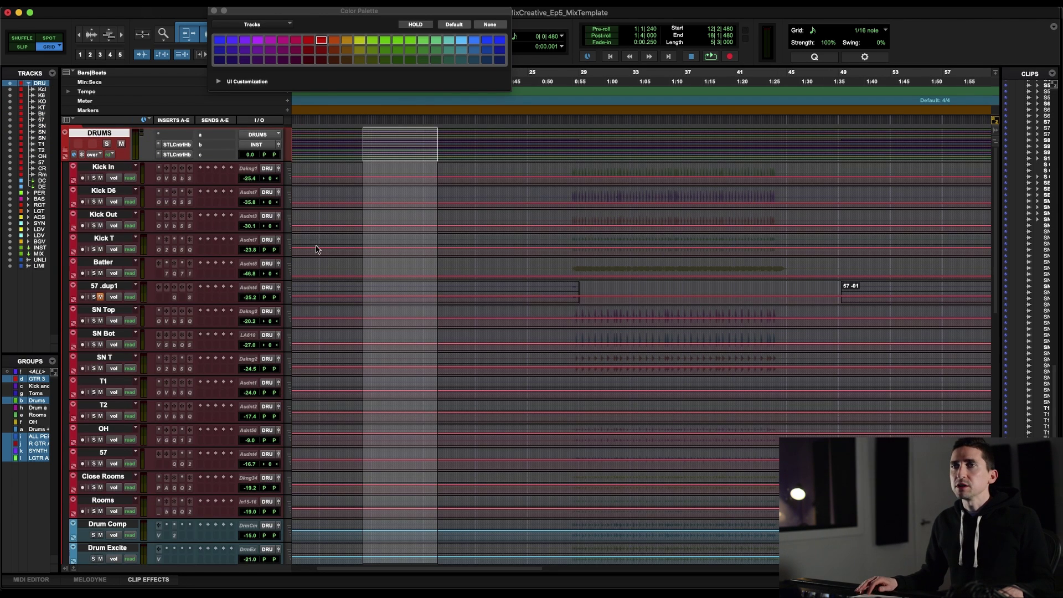
pyautogui.moveTo(341, 177); pyautogui.dragTo(690, 515)
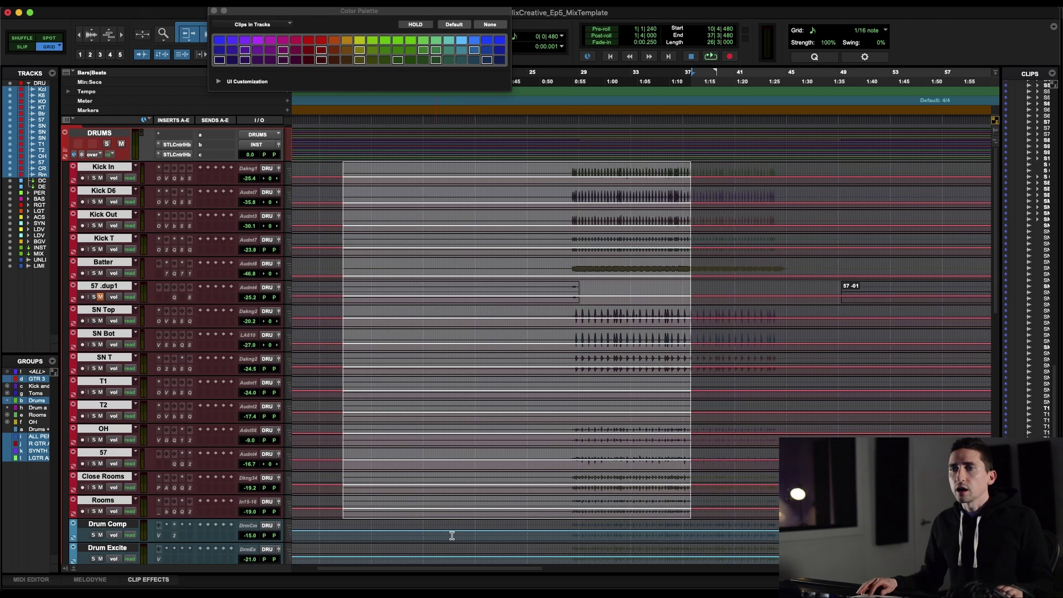
pyautogui.hotkey('shift', ';')
pyautogui.hotkey('shift', ';')
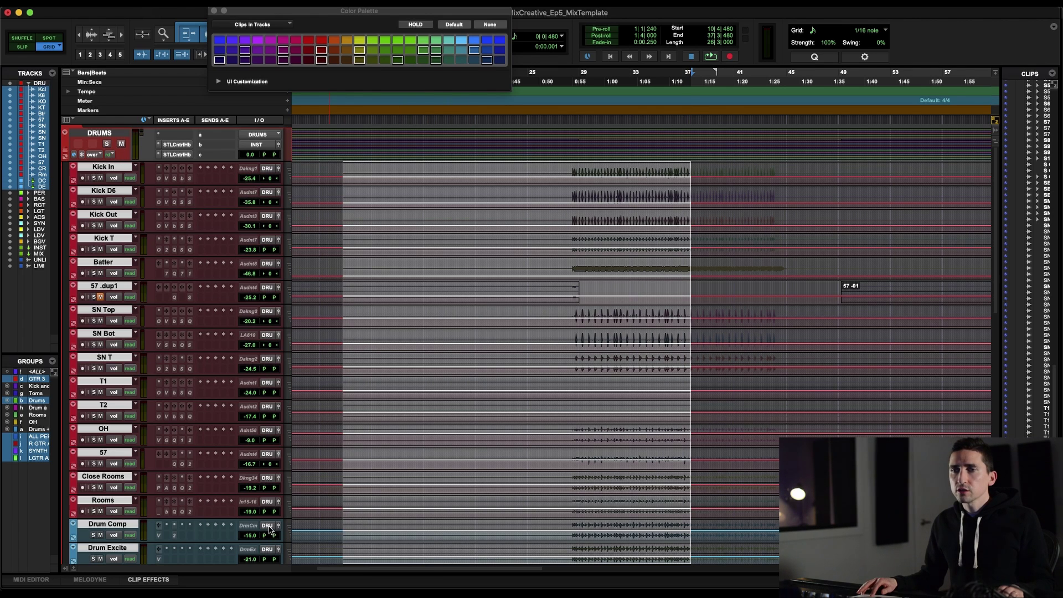
pyautogui.click(270, 527)
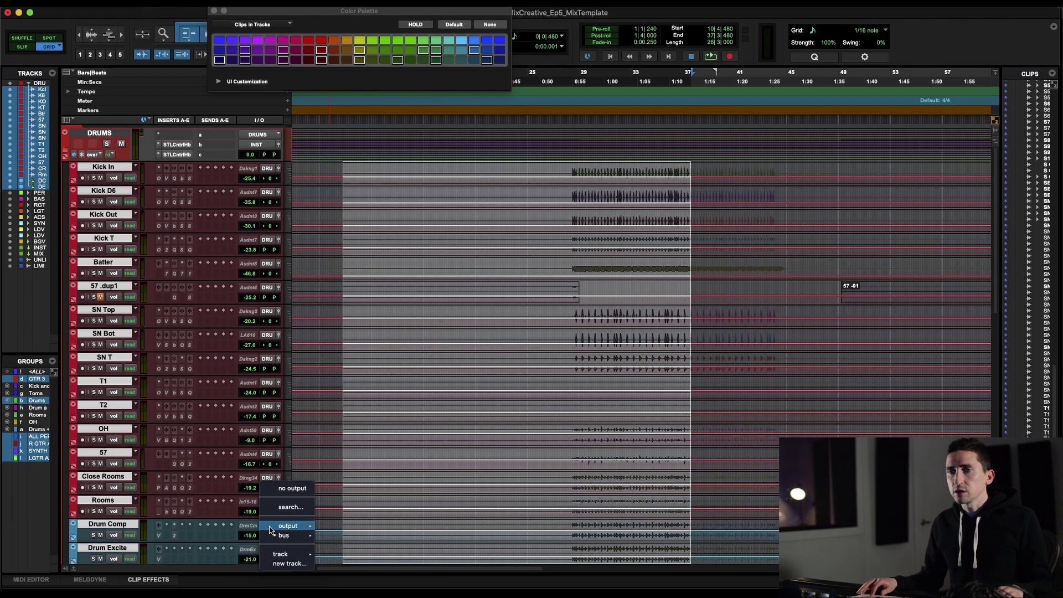
pyautogui.moveTo(286, 536)
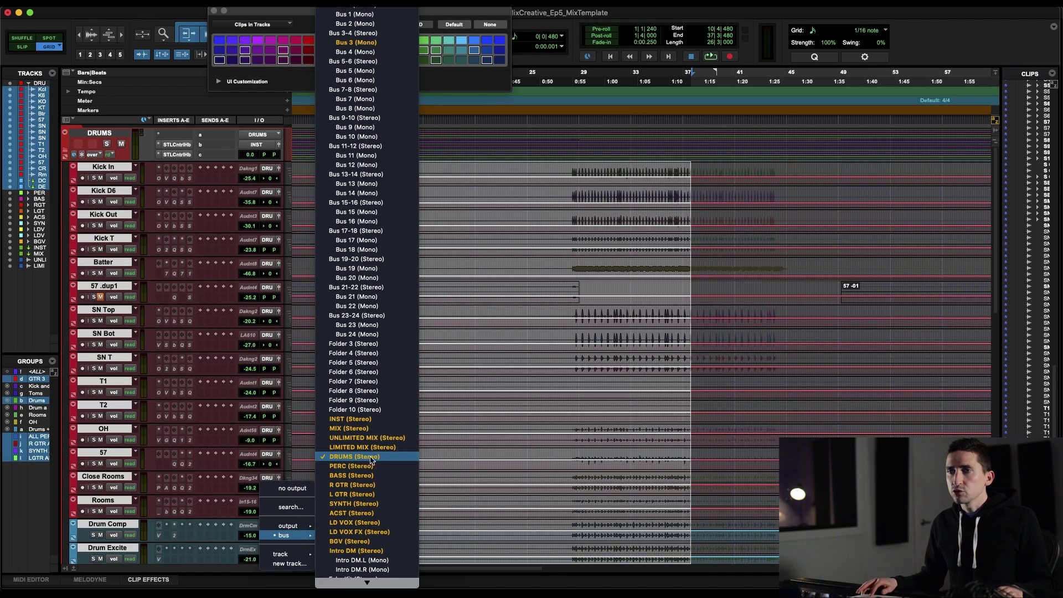
pyautogui.click(537, 383)
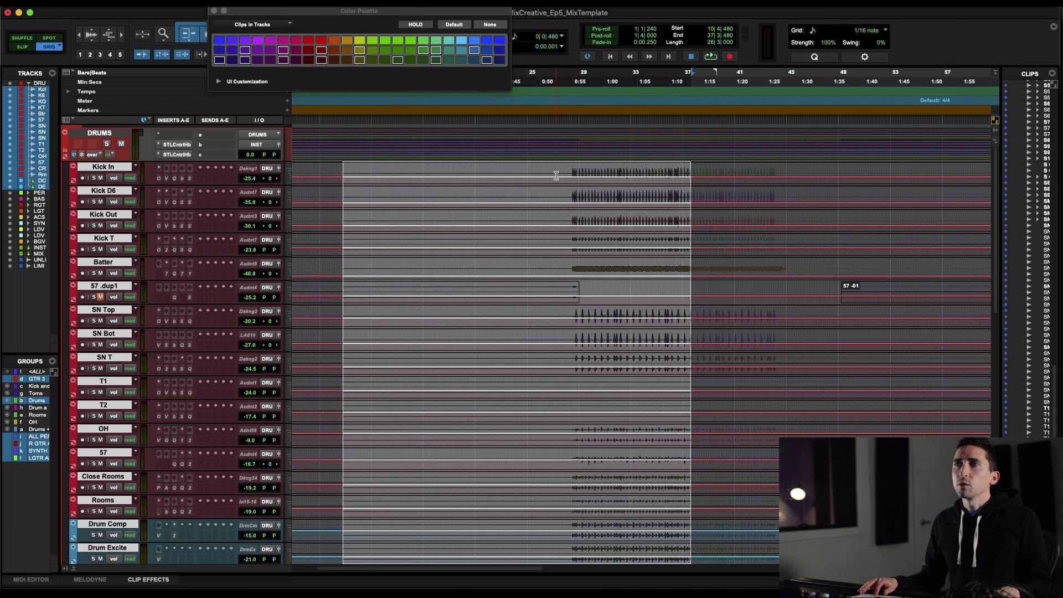
# Set the start point at the drum clips' beginning at bar 28 and play the drums
pyautogui.moveTo(556, 175); pyautogui.dragTo(730, 190)
pyautogui.press('Tab')
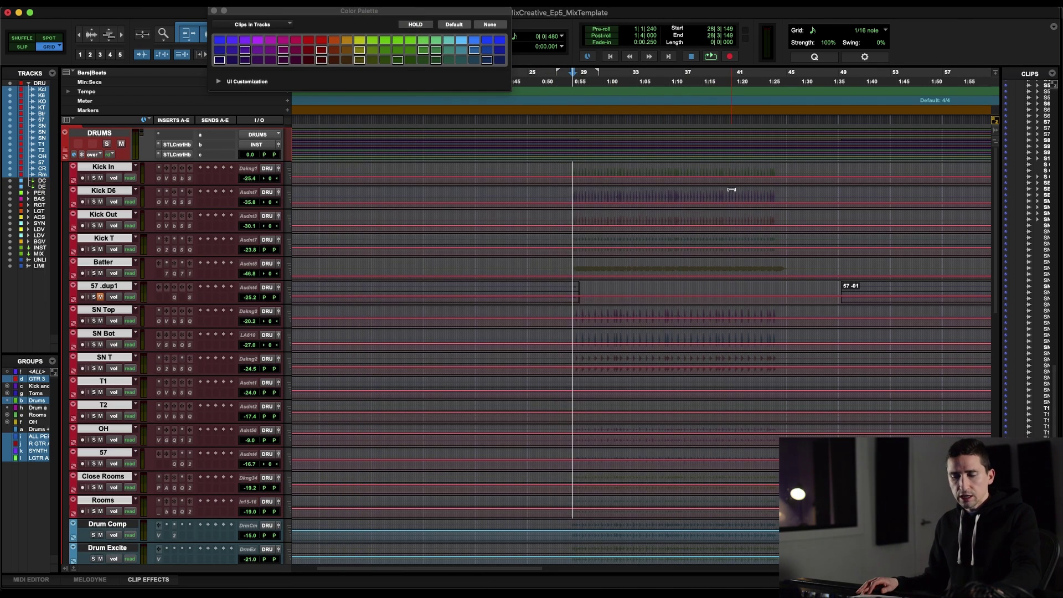
pyautogui.press('space')
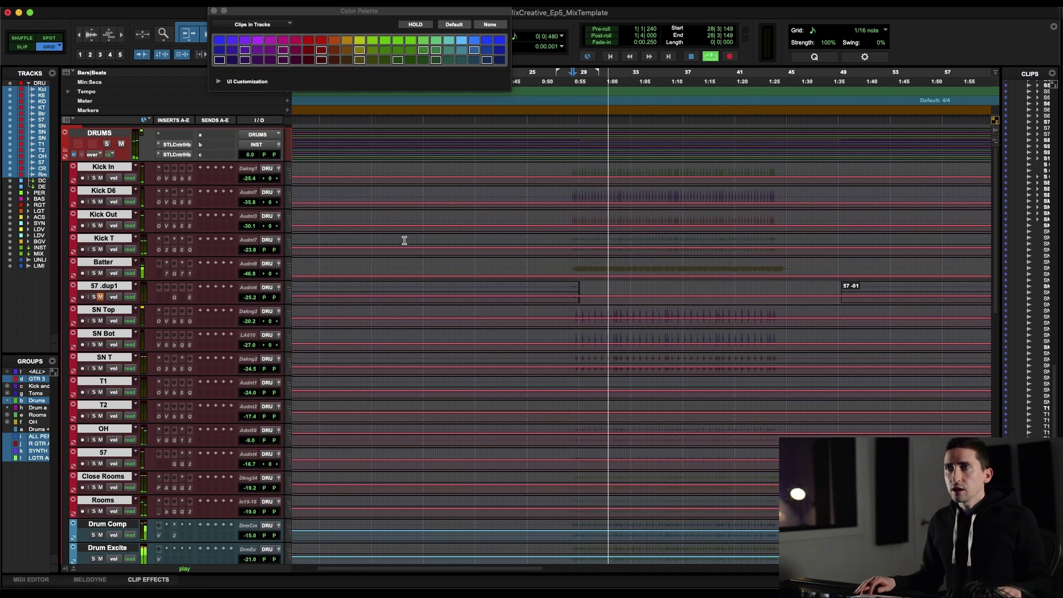
# Collapse the DRUMS folder while the drums keep playing
pyautogui.hotkey('ctrl', 'alt', 'Left')
pyautogui.scroll(-2, 437, 230)
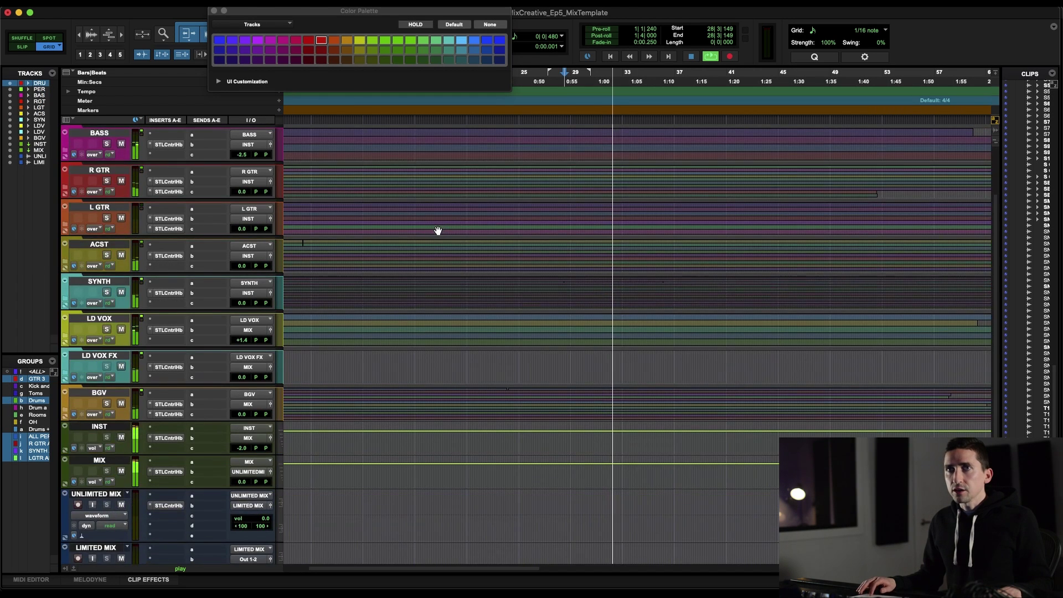
pyautogui.press('space')
pyautogui.scroll(2, 161, 415)
pyautogui.scroll(-3, 160, 416)
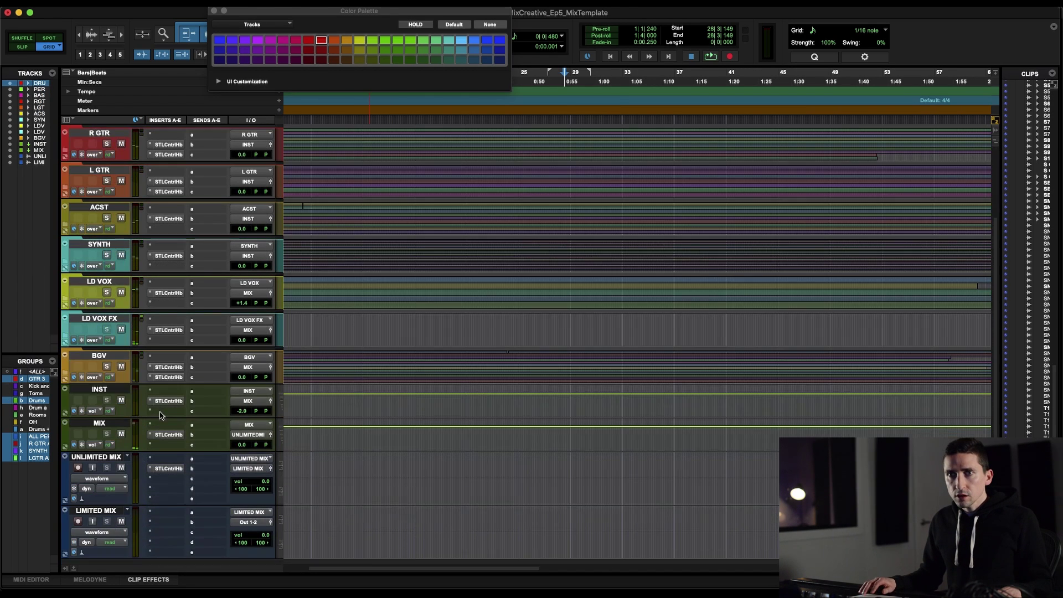
pyautogui.press('space')
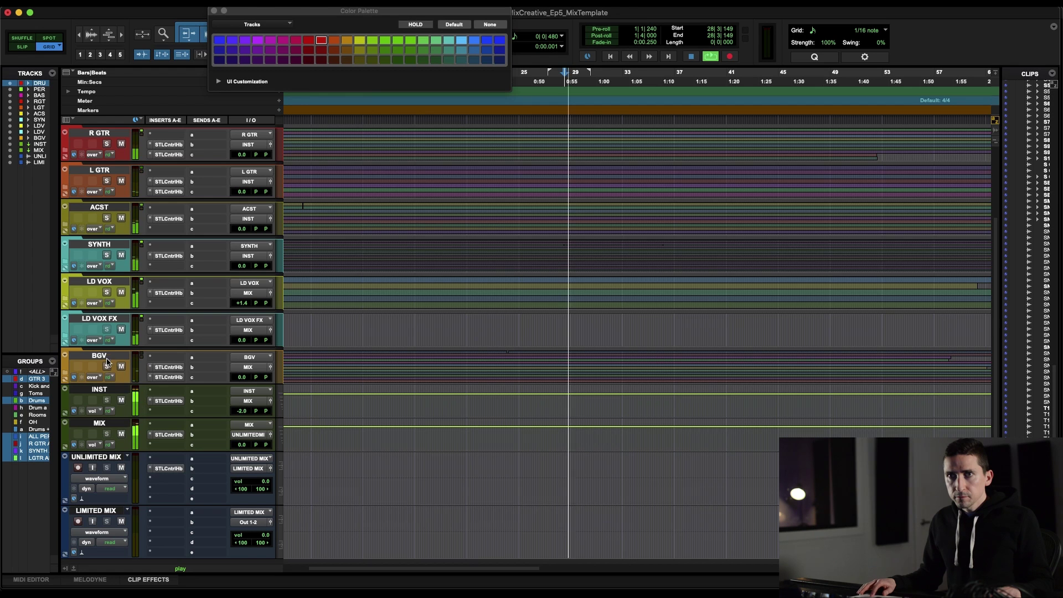
# Mute the PERC through BGV buses, leaving DRUMS audible, then stop playback
pyautogui.keyDown('shift'); pyautogui.click(105, 356); pyautogui.keyUp('shift')
pyautogui.scroll(3, 110, 325)
pyautogui.keyDown('alt'); pyautogui.keyDown('shift'); pyautogui.click(121, 329); pyautogui.keyUp('shift'); pyautogui.keyUp('alt')
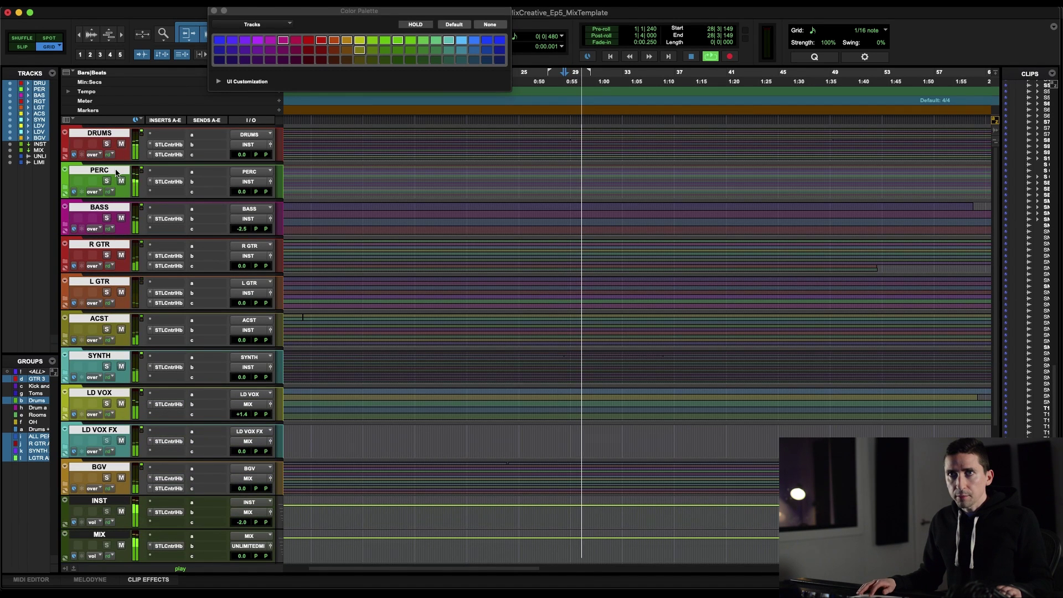
pyautogui.click(121, 144)
pyautogui.scroll(-5, 299, 234)
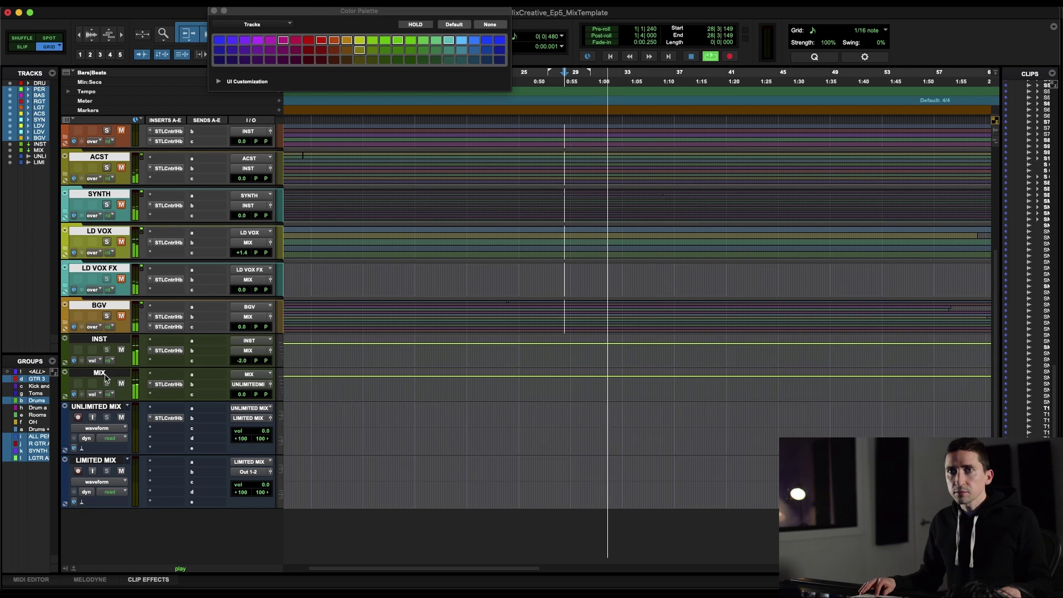
pyautogui.press('space')
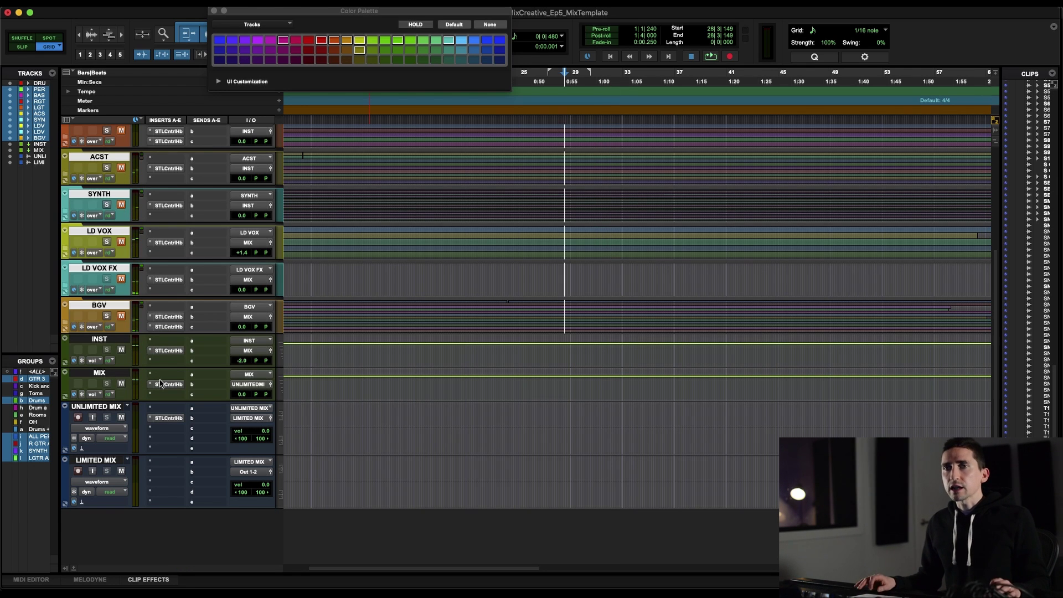
# Enable input monitoring on UNLIMITED MIX and LIMITED MIX and play the mix through them
pyautogui.click(97, 406)
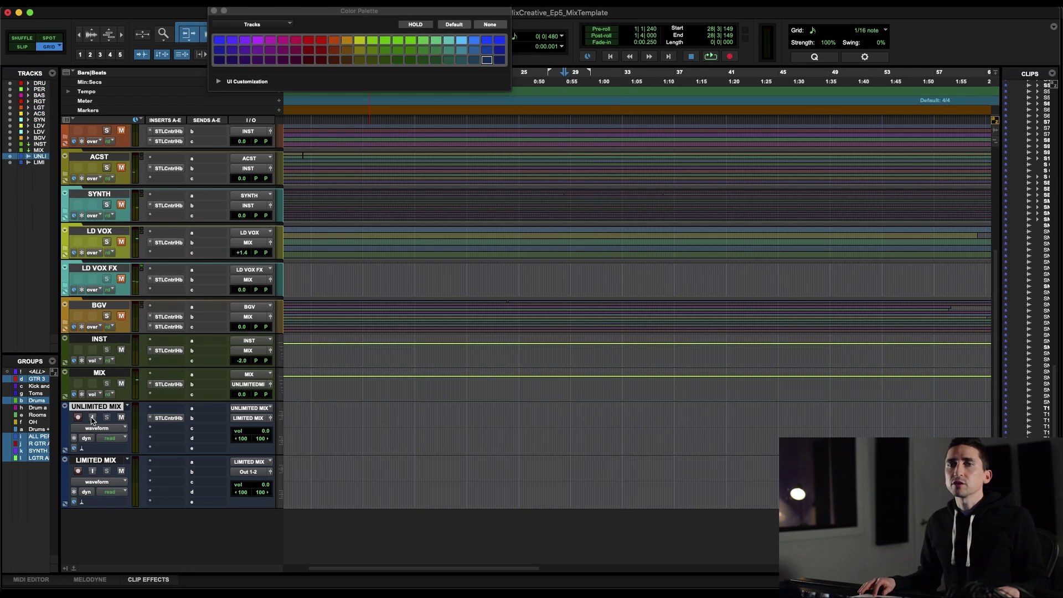
pyautogui.click(92, 418)
pyautogui.click(92, 471)
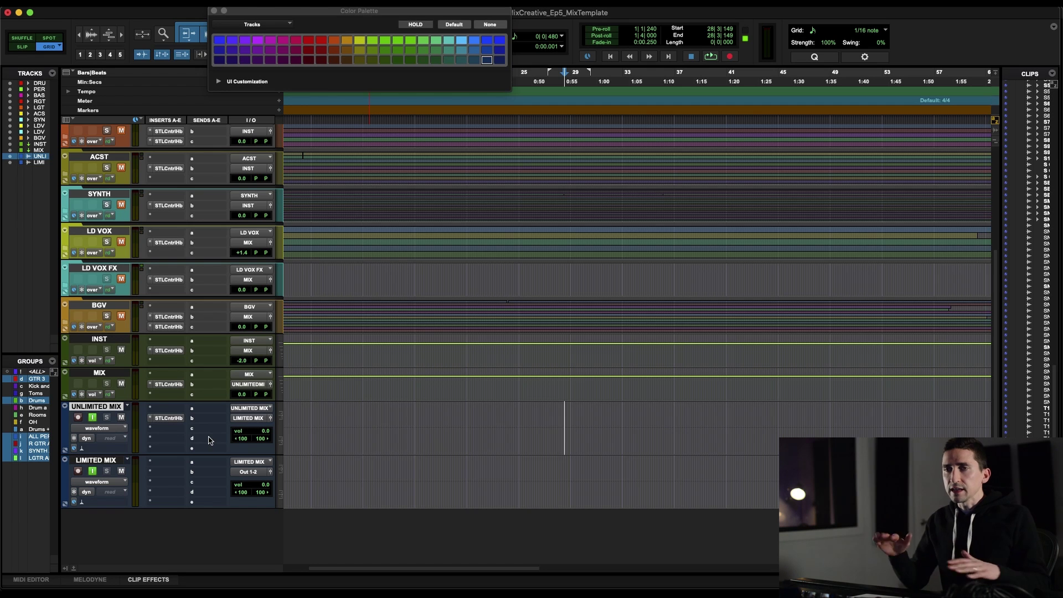
pyautogui.press('space')
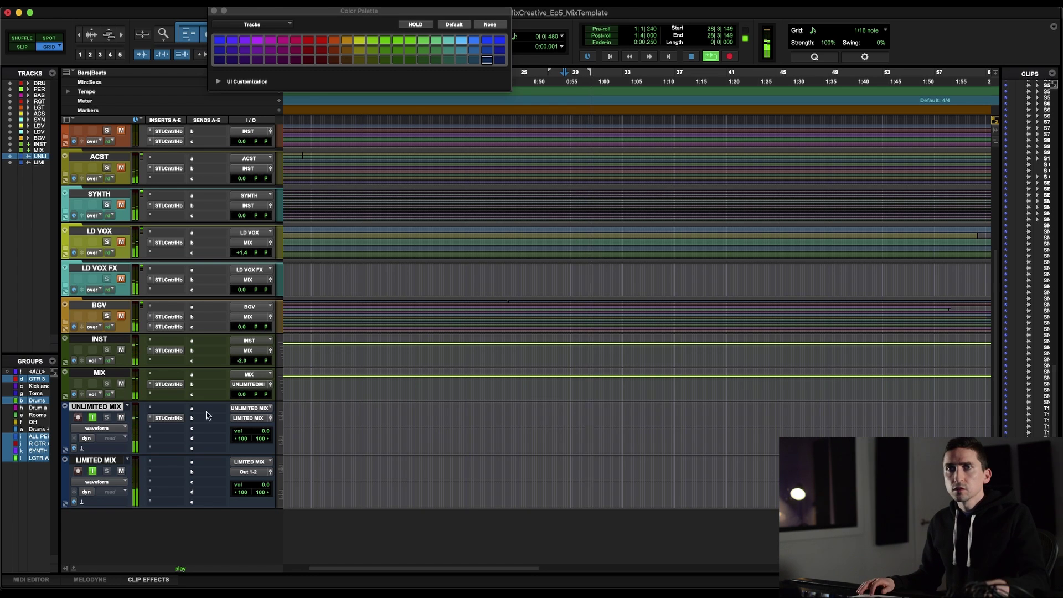
# Unmute the PERC through BGV buses and set the play start at bar 22
pyautogui.click(99, 305)
pyautogui.scroll(5, 115, 170)
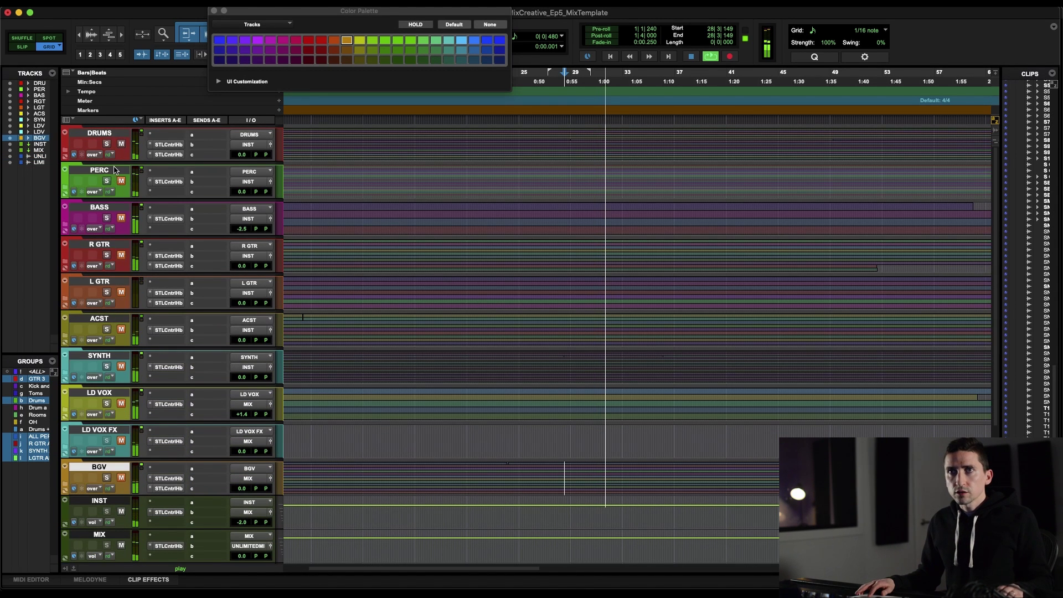
pyautogui.keyDown('shift'); pyautogui.click(115, 170); pyautogui.keyUp('shift')
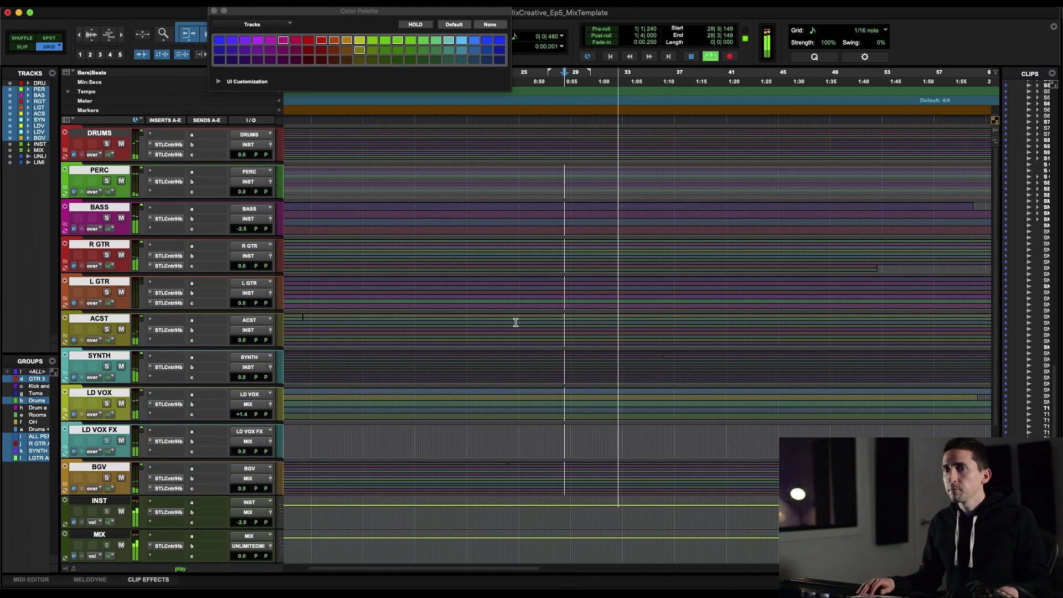
pyautogui.scroll(-5, 516, 322)
pyautogui.click(483, 285)
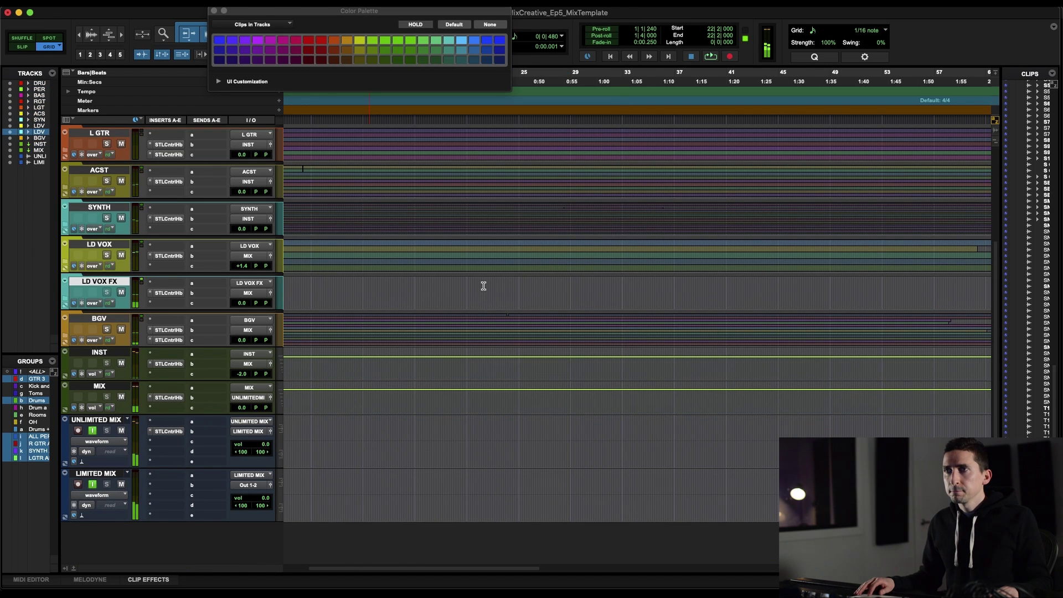
pyautogui.scroll(5, 290, 275)
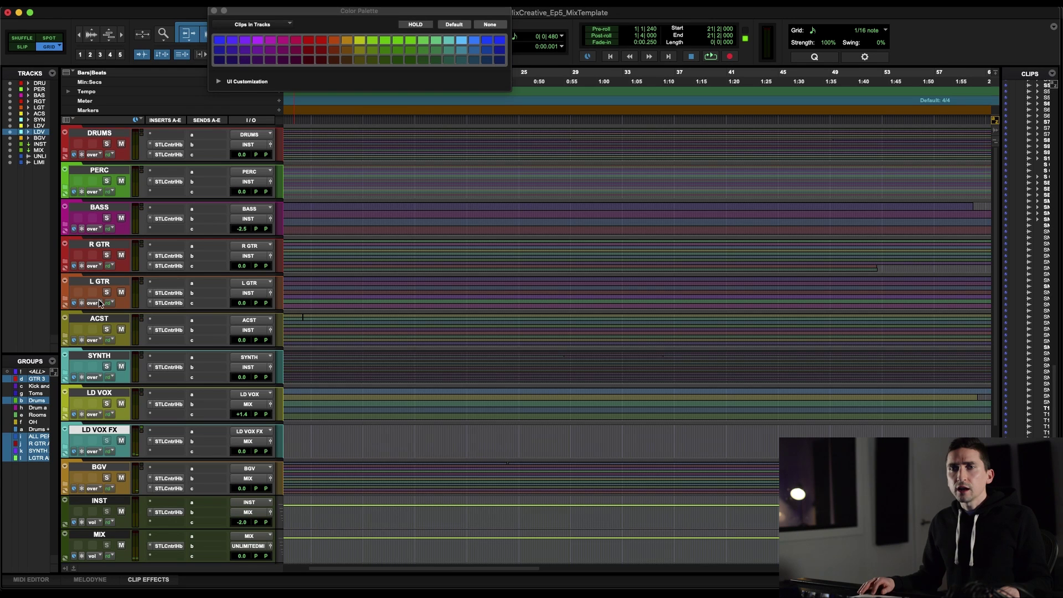
# Audition R GTR soloed, then BASS soloed with the play start moved to bar 29
pyautogui.click(107, 255)
pyautogui.press('space')
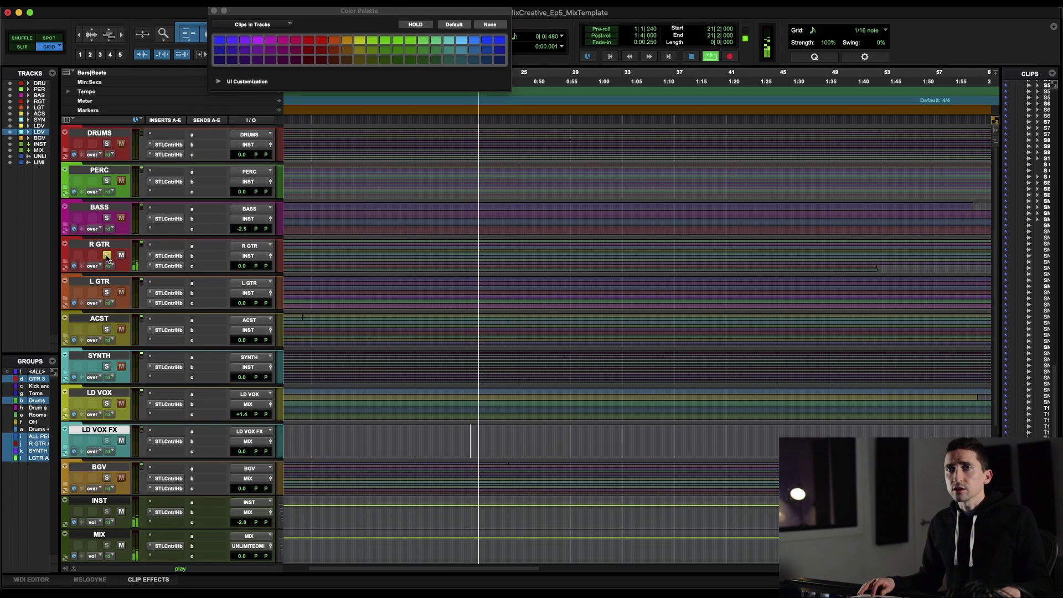
pyautogui.press('space')
pyautogui.click(107, 217)
pyautogui.press('space')
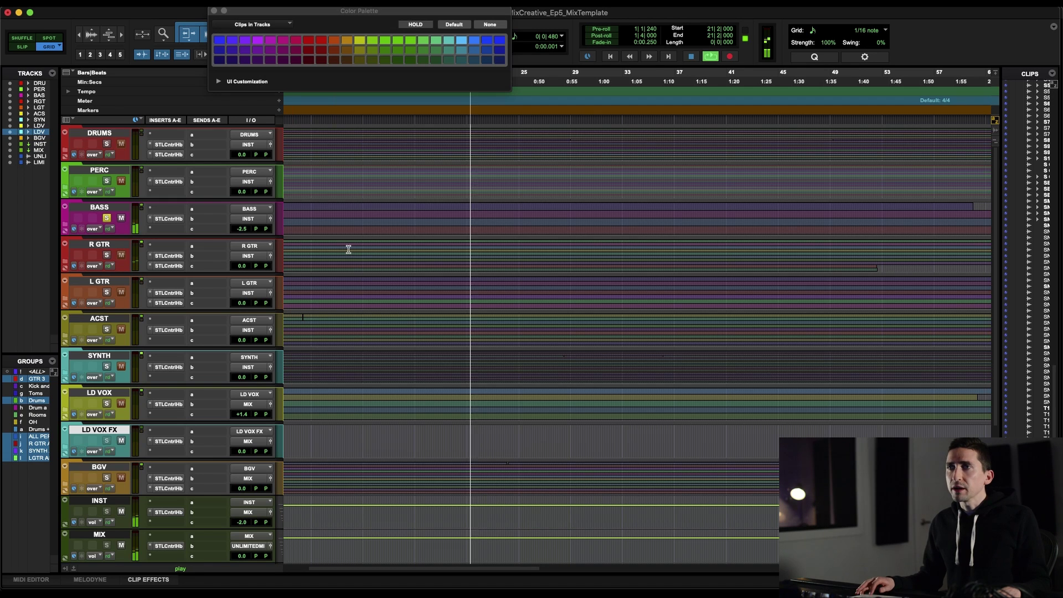
pyautogui.click(520, 209)
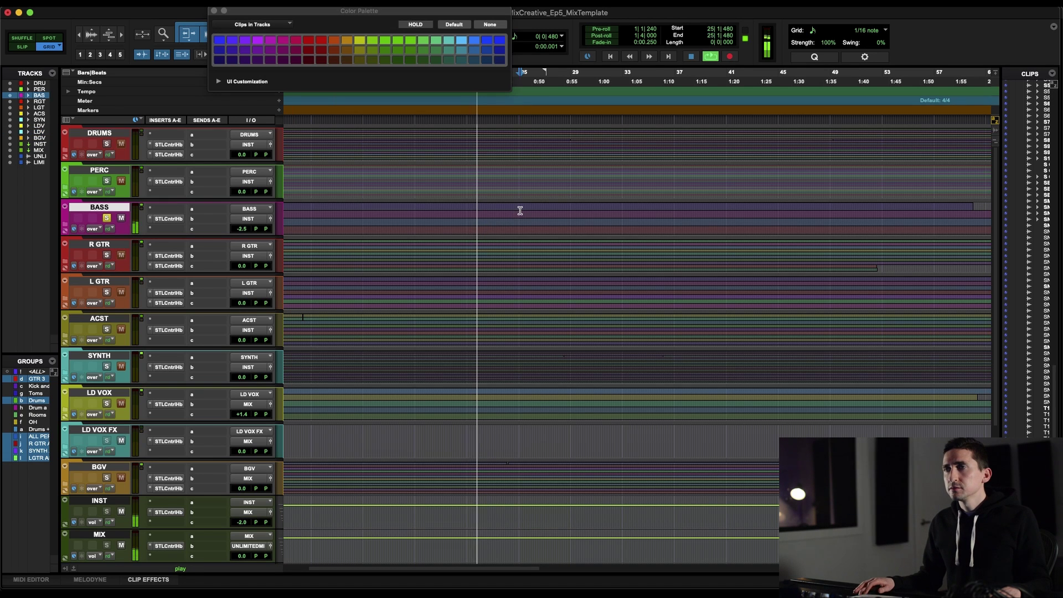
pyautogui.click(578, 209)
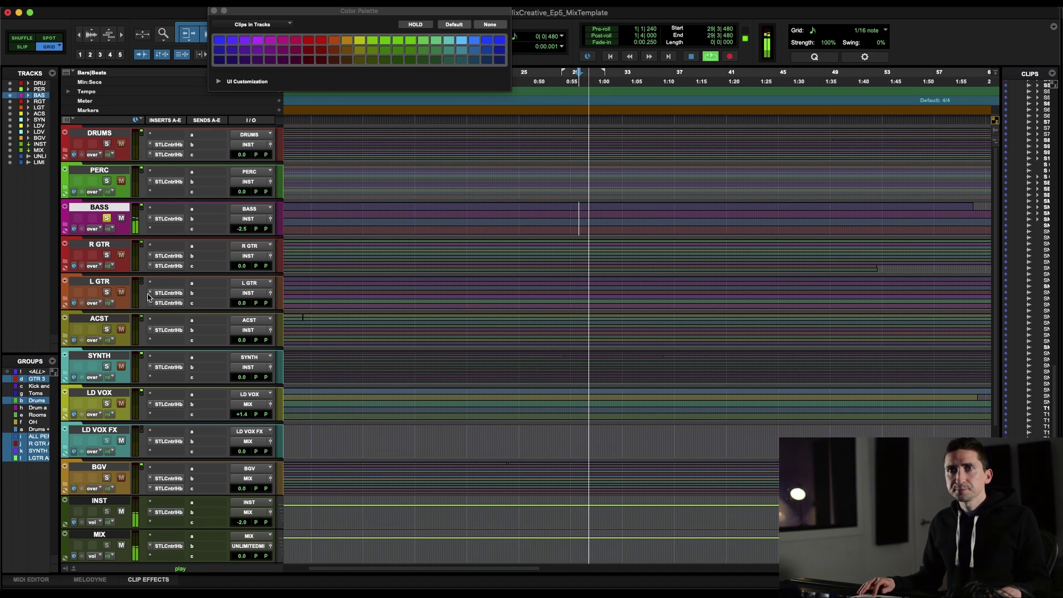
# Move the solo to ACST, then to LD VOX
pyautogui.click(107, 329)
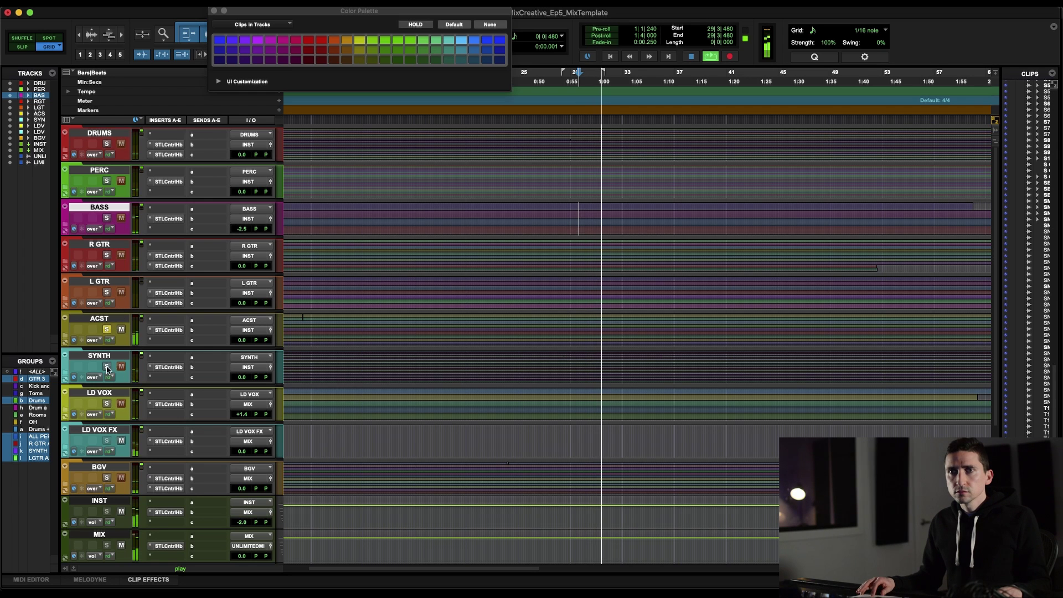
pyautogui.click(107, 403)
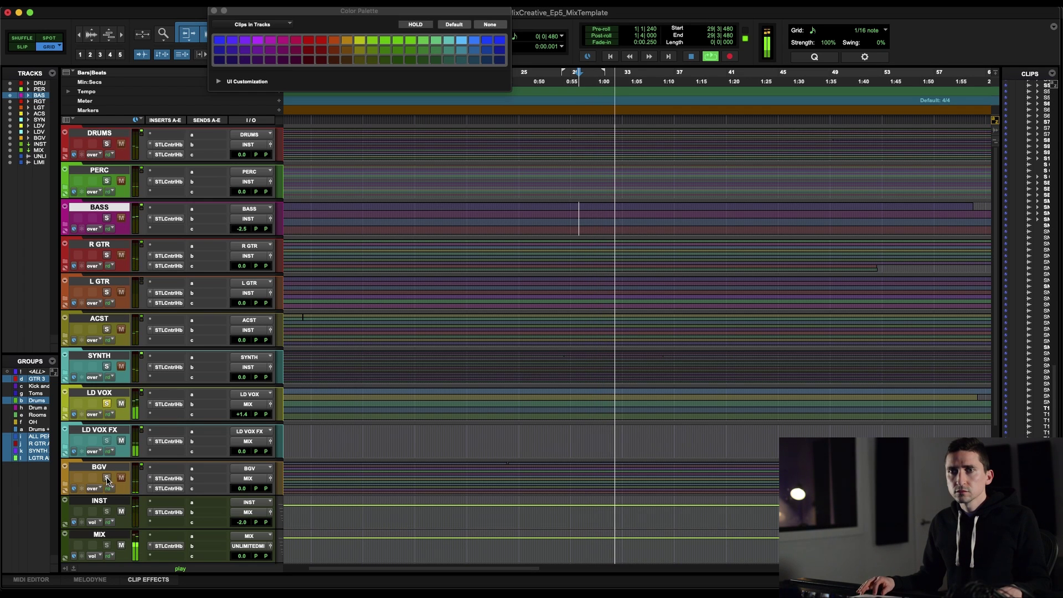
pyautogui.scroll(-1, 480, 387)
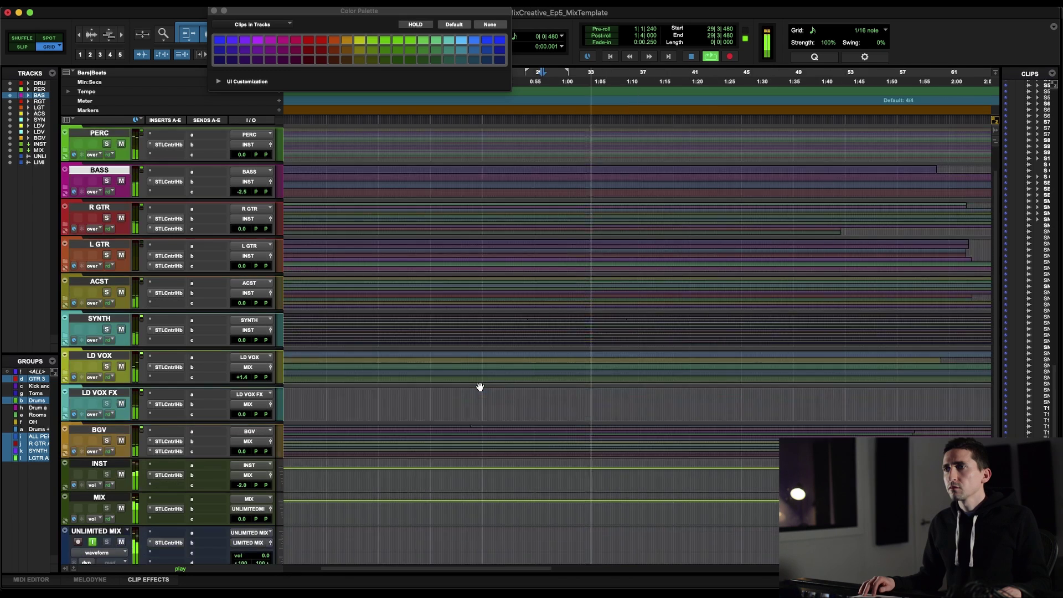
pyautogui.scroll(-1, 480, 387)
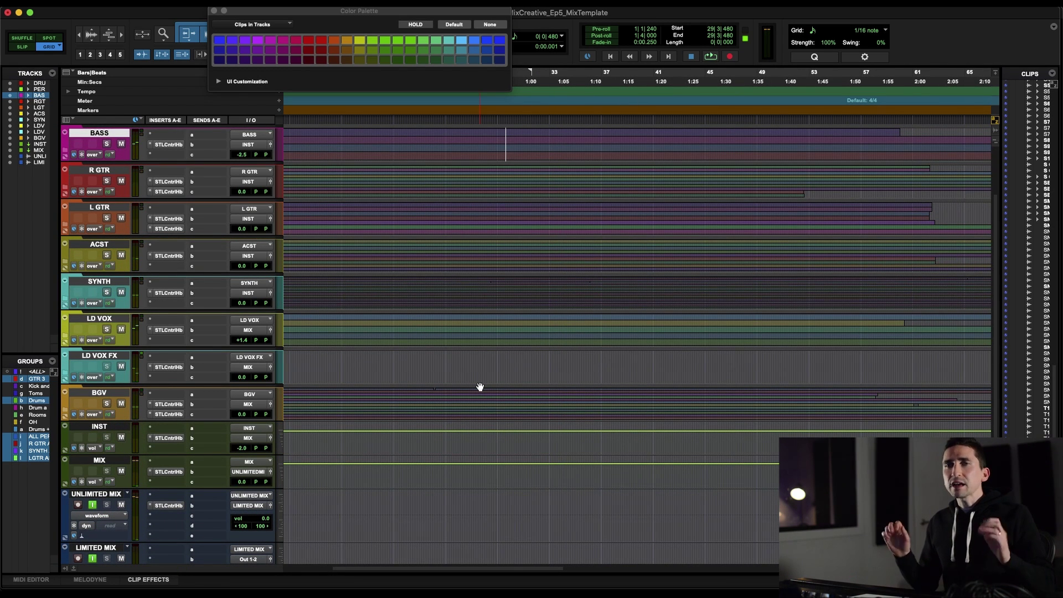
pyautogui.scroll(2, 480, 387)
# Show R GTR's guitar sub-tracks around bars 27–34, fold it back, and switch to the Mix window
pyautogui.moveTo(478, 250); pyautogui.dragTo(576, 251)
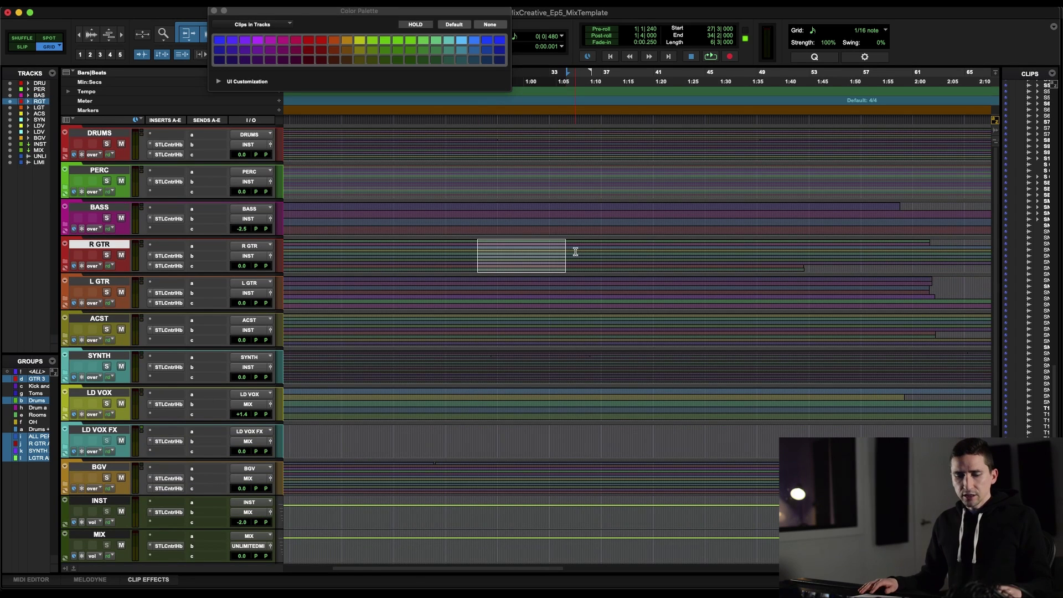
pyautogui.press('ctrl+alt+super+Right')
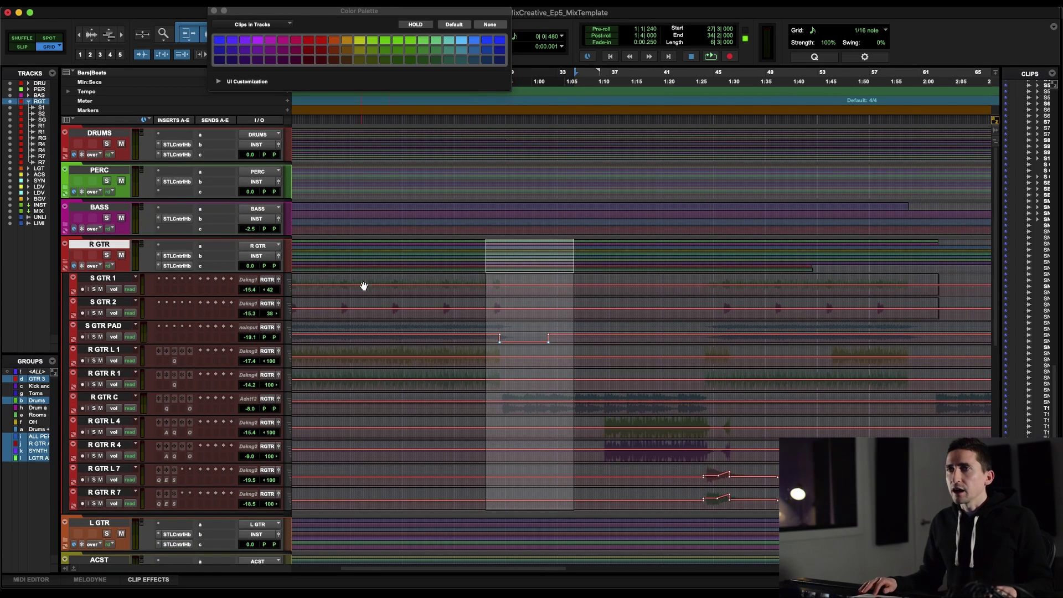
pyautogui.moveTo(413, 357); pyautogui.dragTo(434, 359)
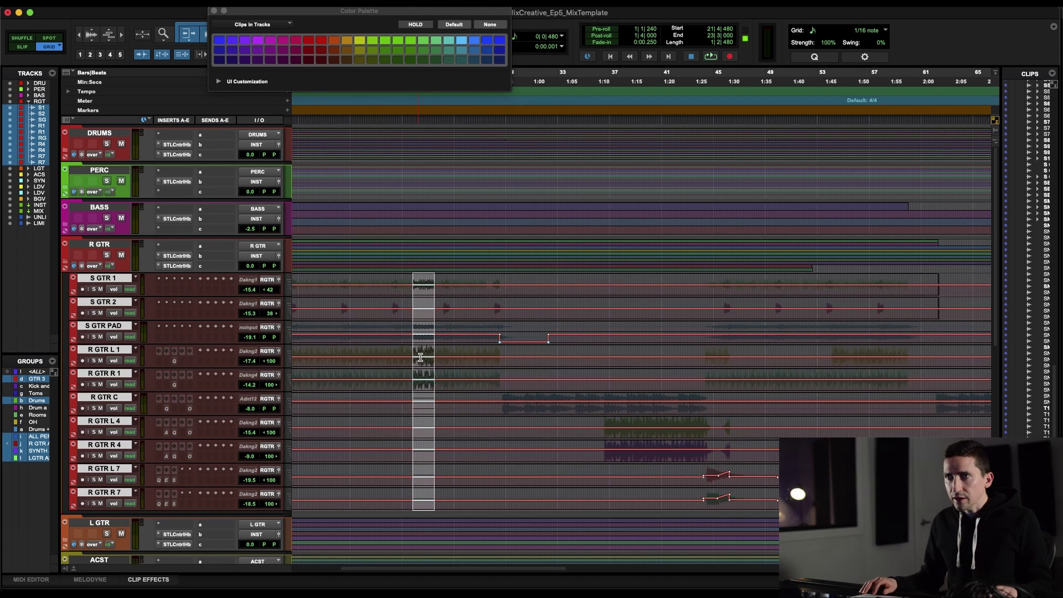
pyautogui.press('ctrl+alt+super+Left')
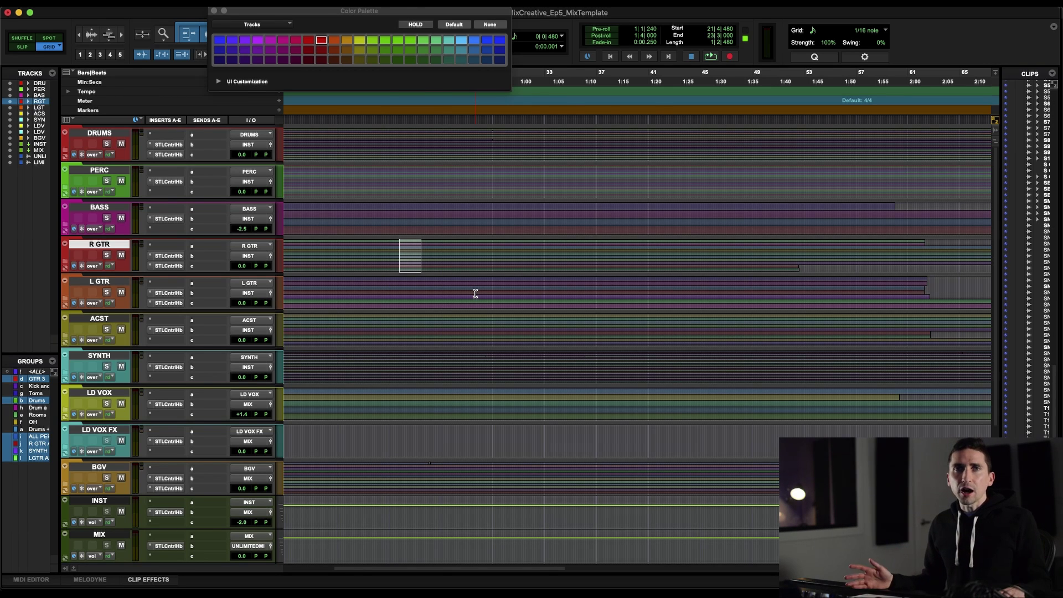
pyautogui.press('super+equal')
pyautogui.click(213, 11)
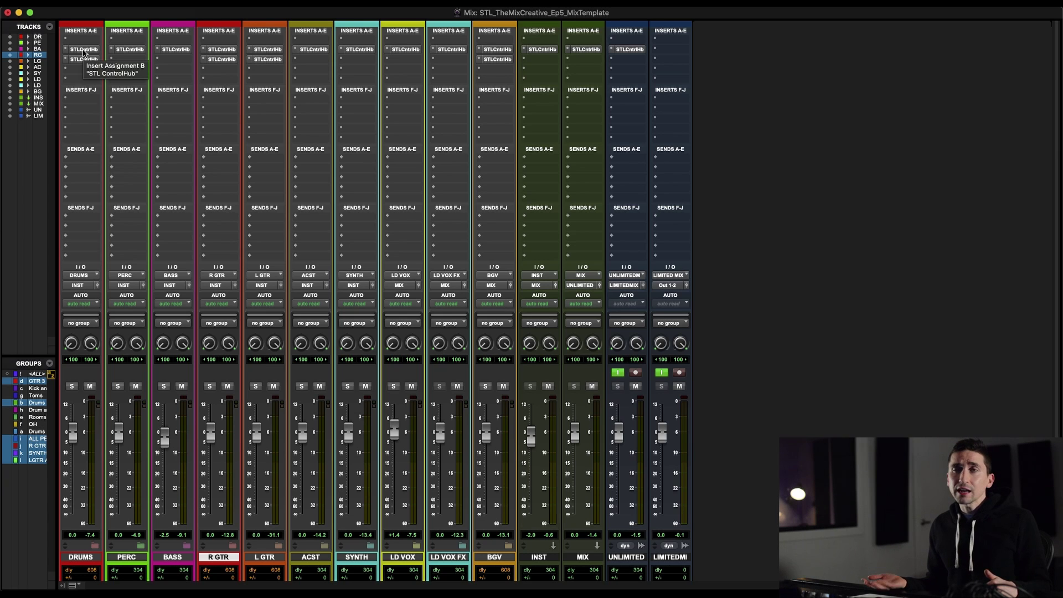
# Select the DRUMS through MIX buses and inspect the ControlHub plugin on UNLIMITED MIX
pyautogui.moveTo(81, 557); pyautogui.dragTo(583, 557)
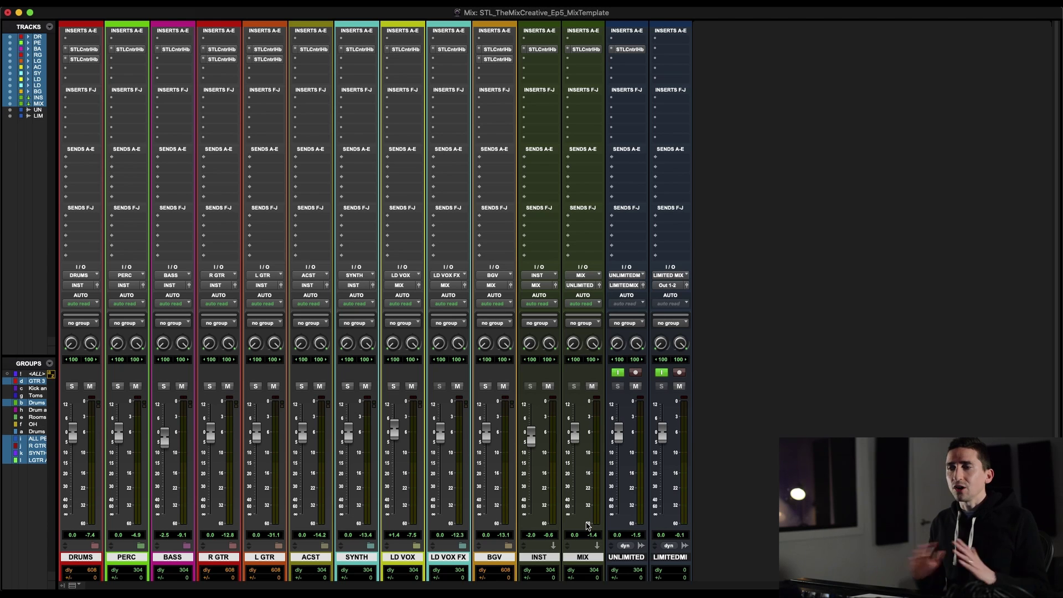
pyautogui.click(629, 49)
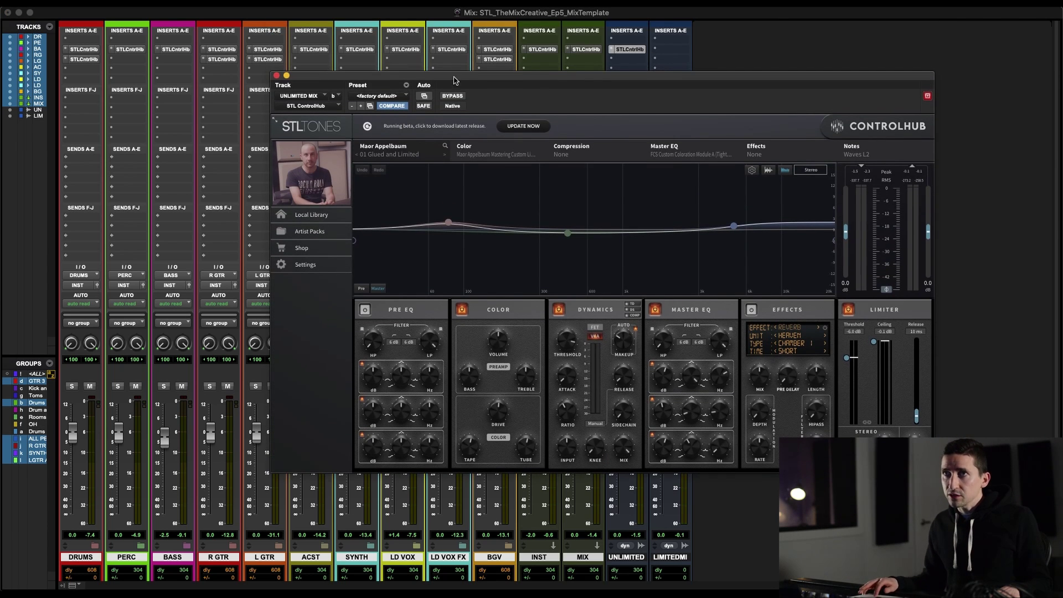
pyautogui.click(276, 76)
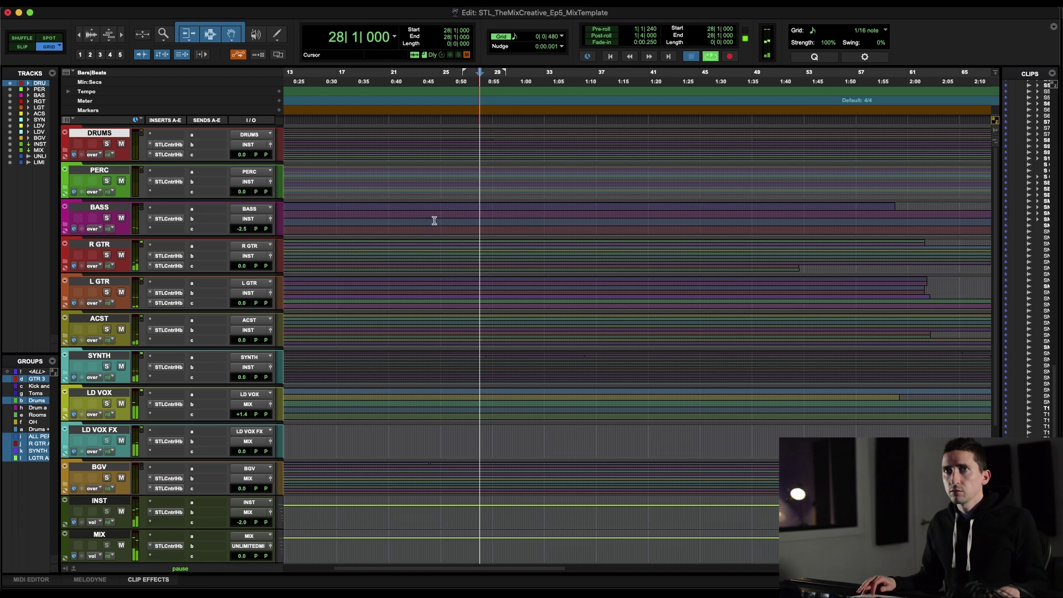
# A/B the mix with ControlHub bypassed on all DRUMS–MIX buses, ending with processing active
pyautogui.press('super+equal')
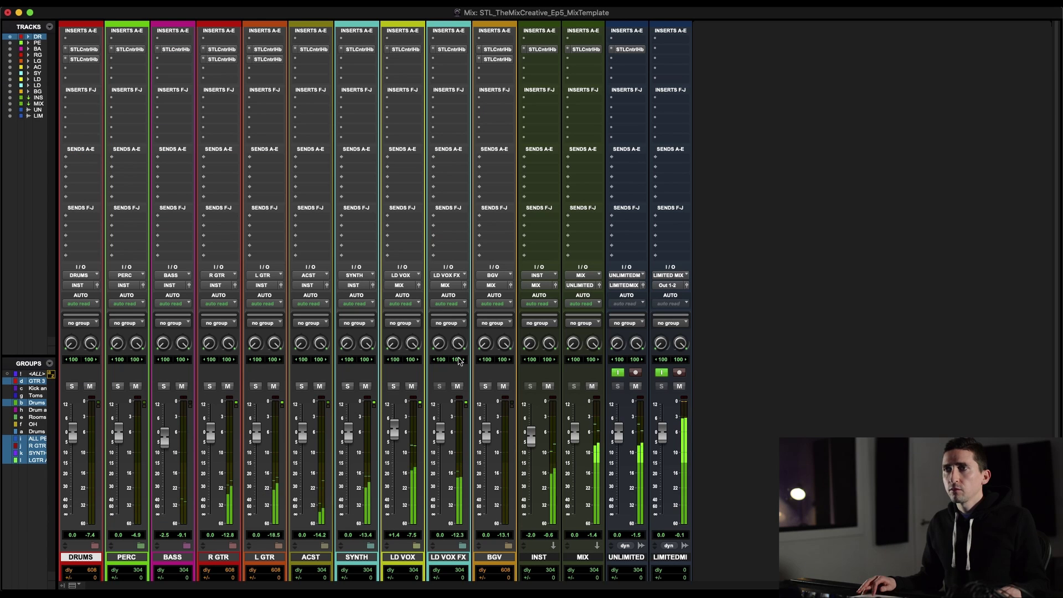
pyautogui.keyDown('shift'); pyautogui.click(591, 560); pyautogui.keyUp('shift')
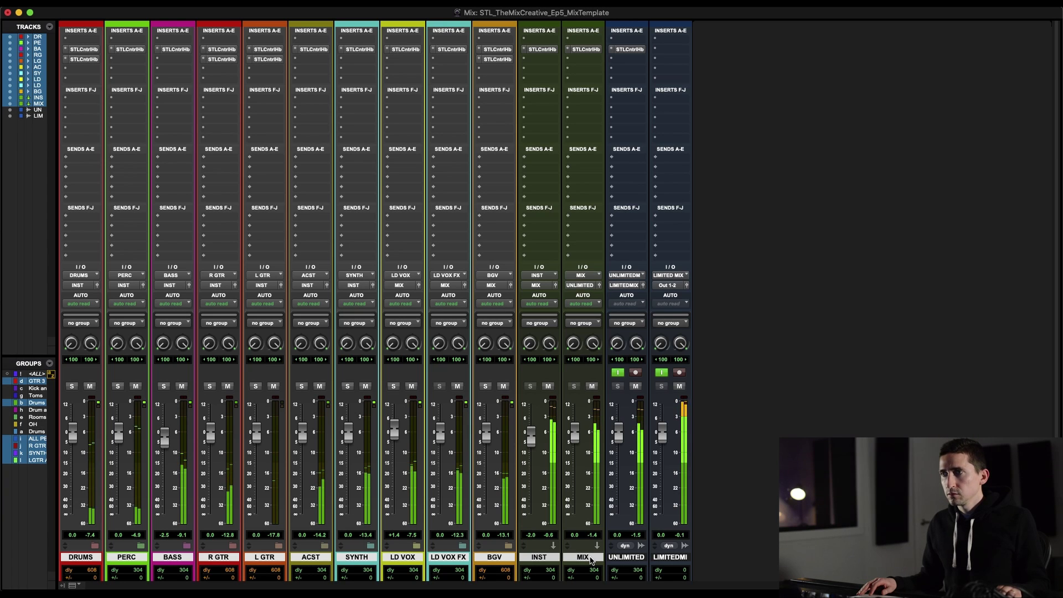
pyautogui.hotkey('shift', 'a')
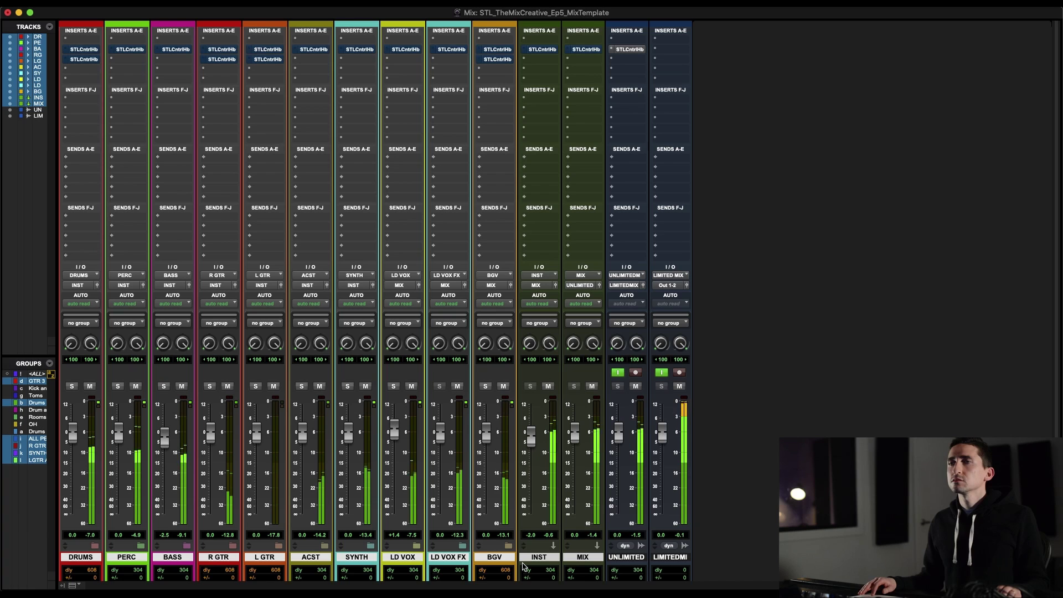
pyautogui.hotkey('shift', 'a')
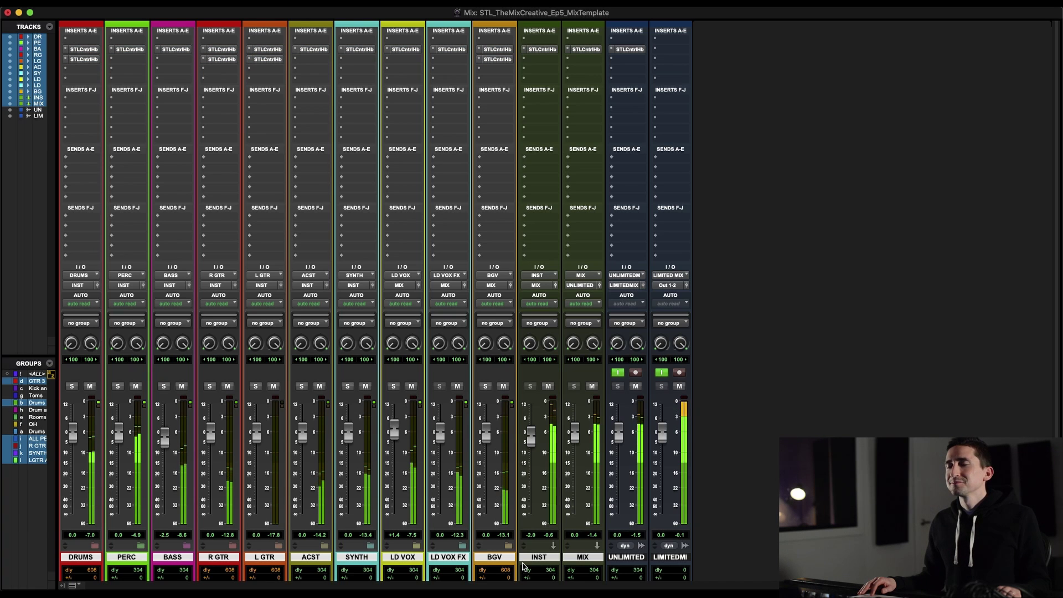
pyautogui.hotkey('shift', 'a')
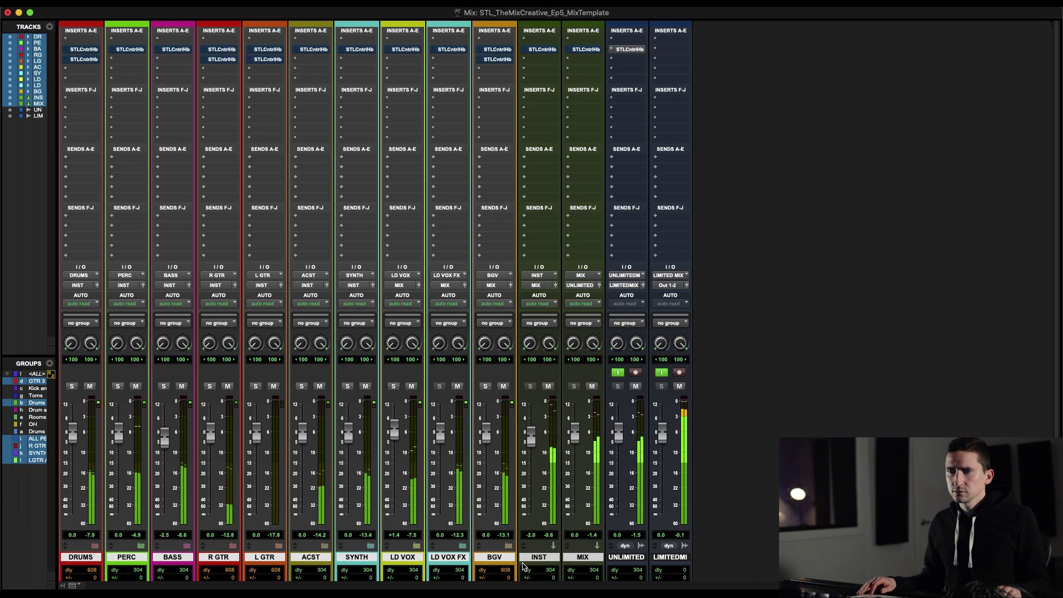
pyautogui.hotkey('shift', 'a')
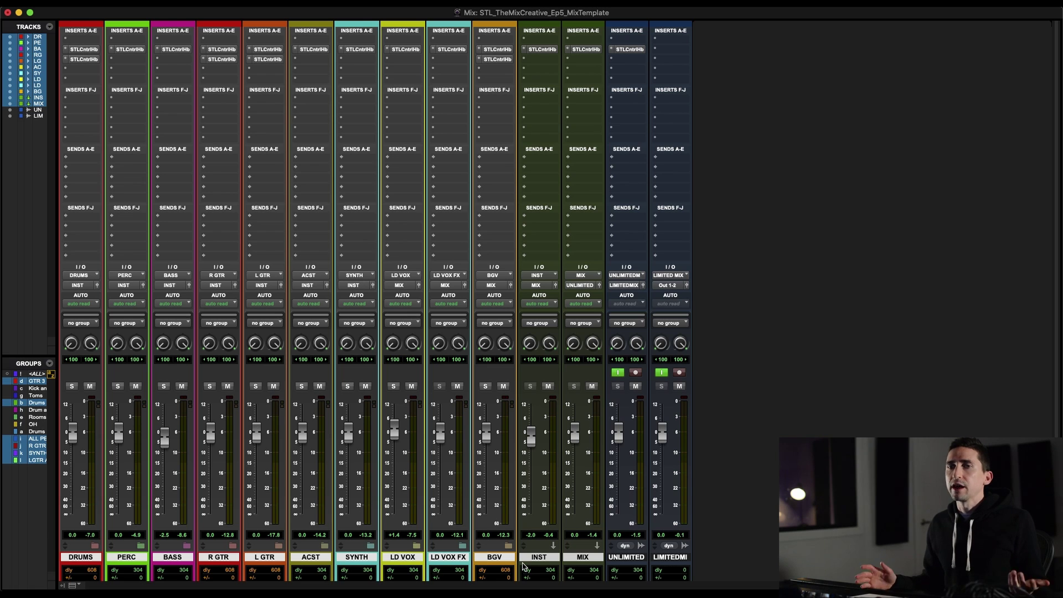
pyautogui.click(78, 557)
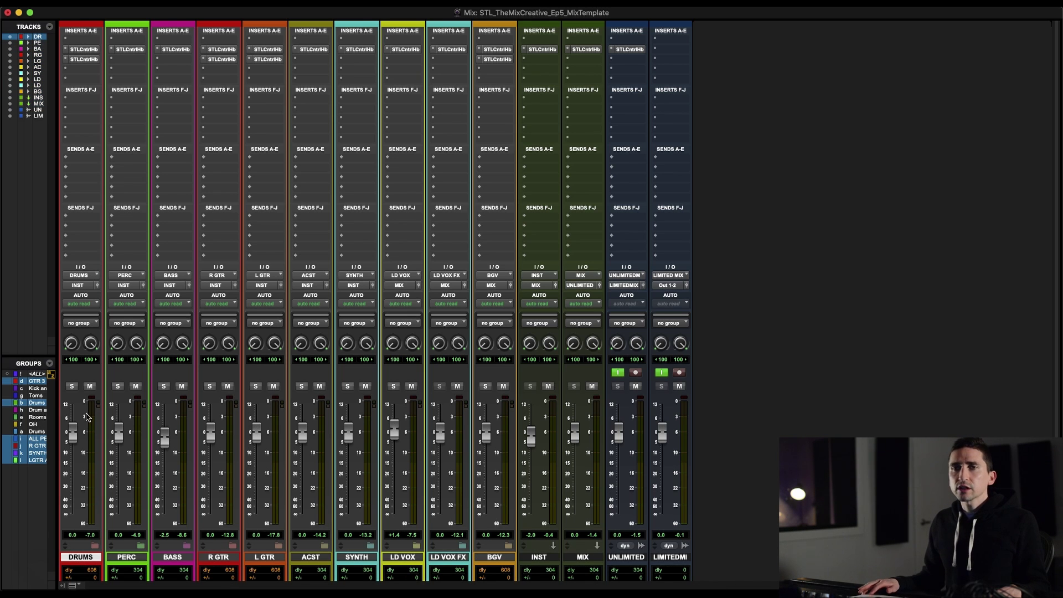
# Solo DRUMS and compare its first ControlHub preset on and off during playback
pyautogui.click(71, 386)
pyautogui.click(83, 58)
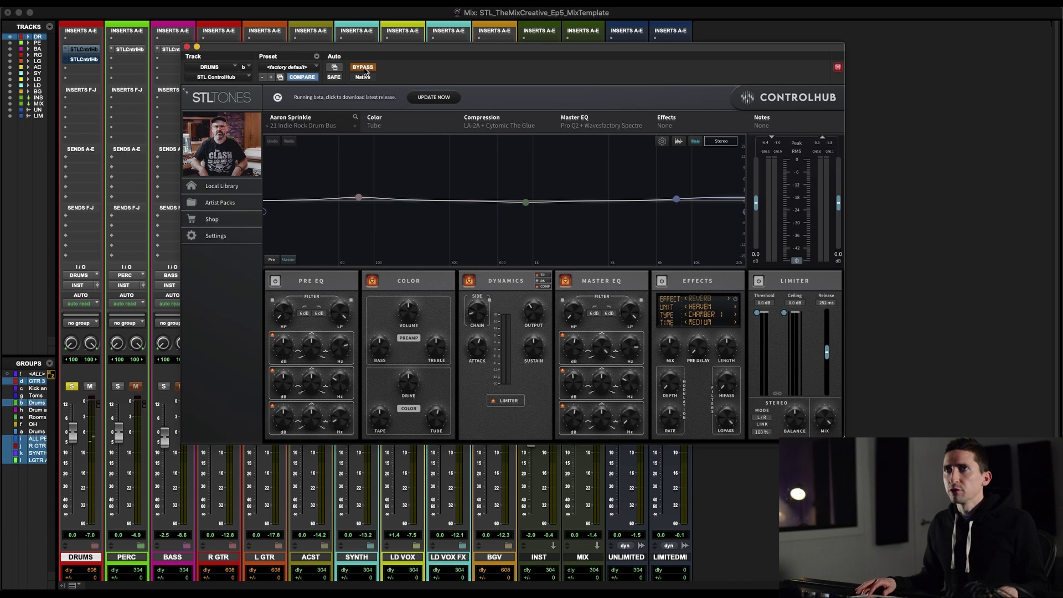
pyautogui.click(363, 68)
pyautogui.press('space')
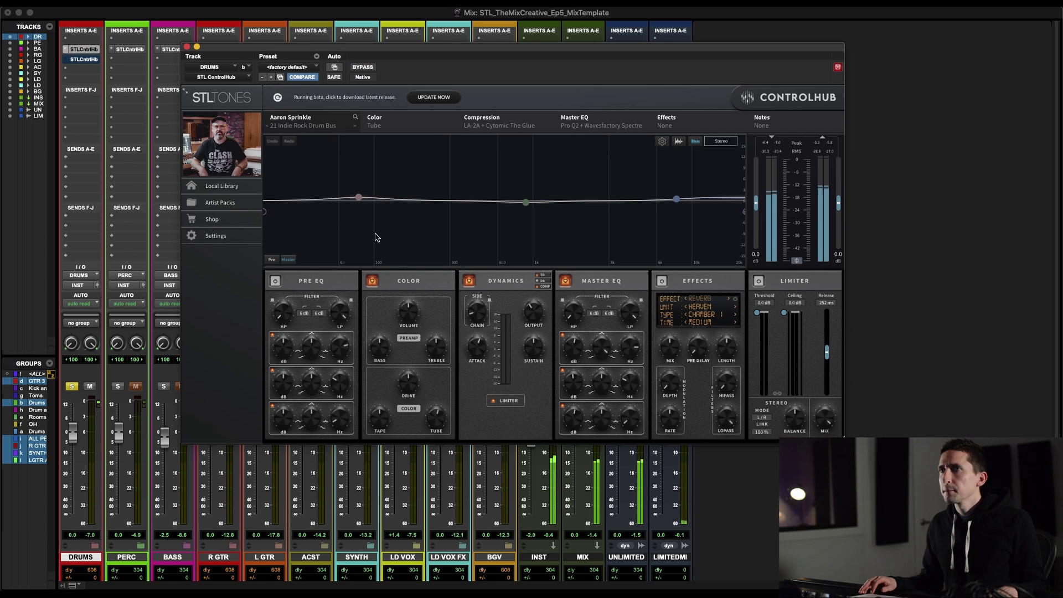
pyautogui.click(363, 68)
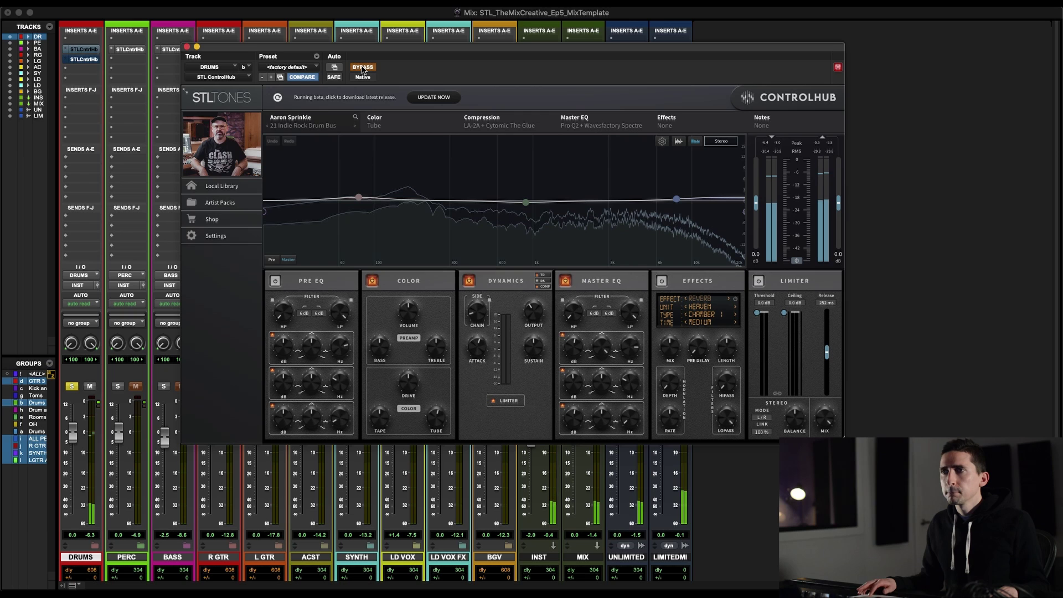
pyautogui.click(363, 68)
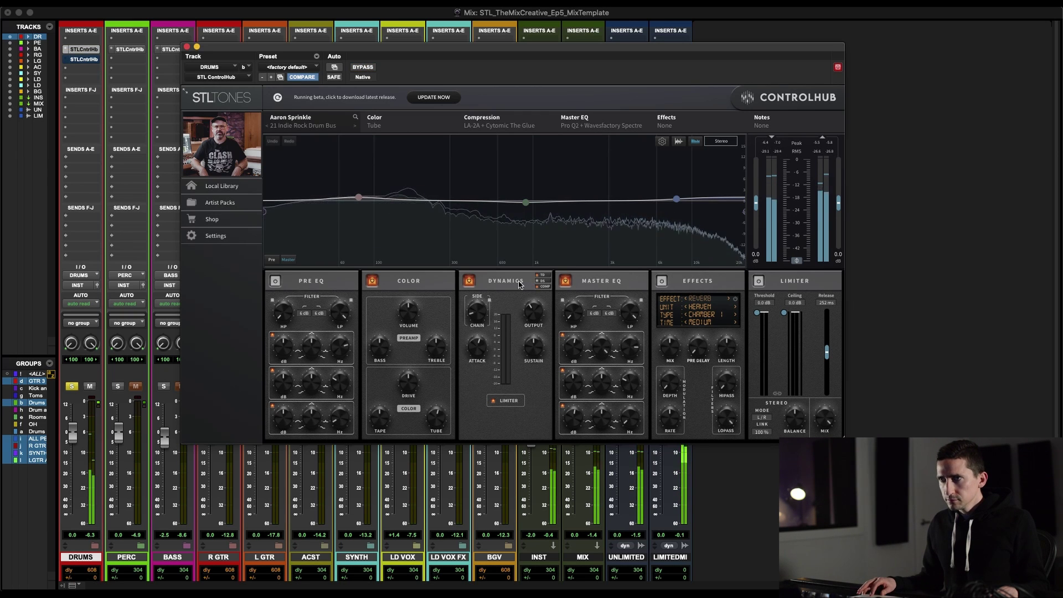
# Compare the second DRUMS ControlHub preset on and off, then stop playback
pyautogui.click(83, 59)
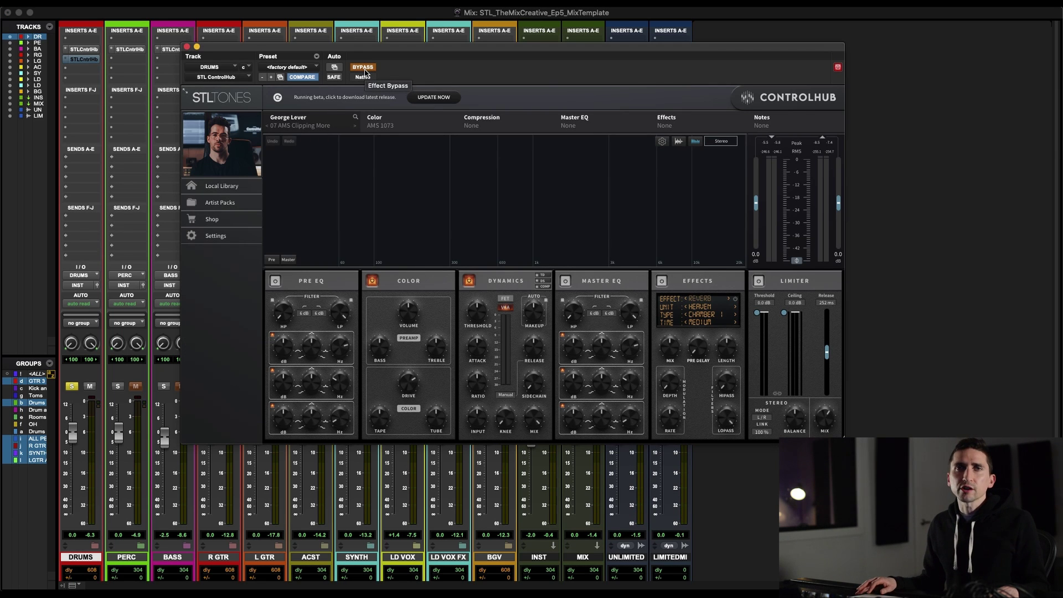
pyautogui.click(364, 68)
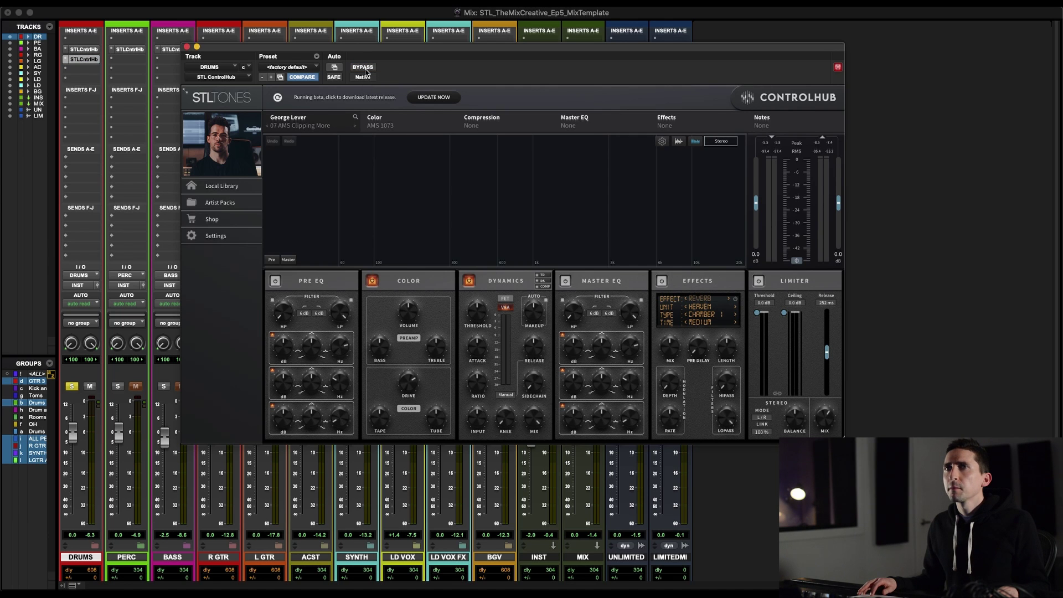
pyautogui.press('space')
pyautogui.click(363, 68)
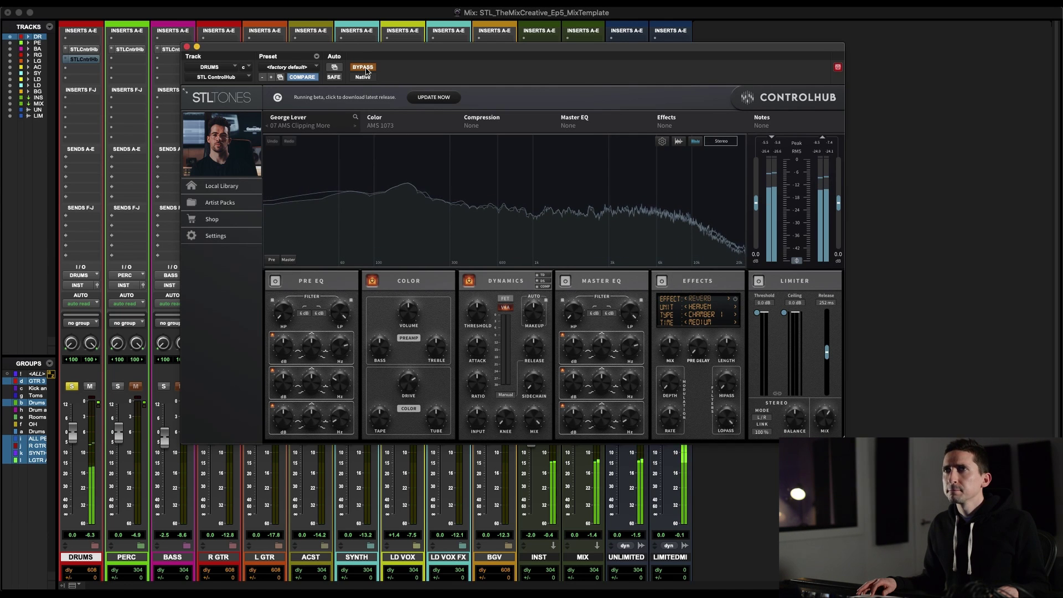
pyautogui.click(363, 68)
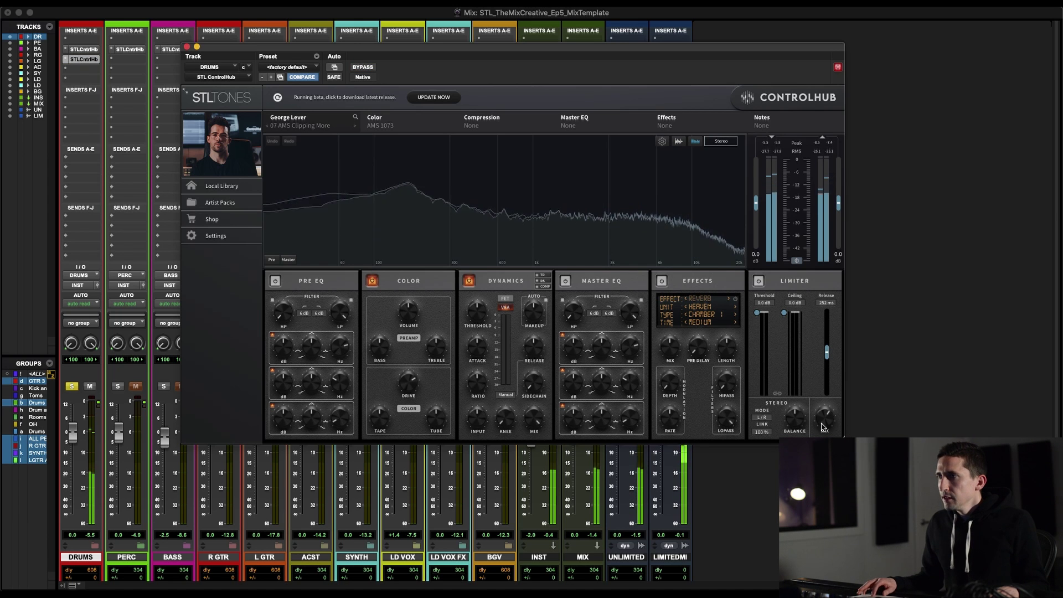
pyautogui.press('space')
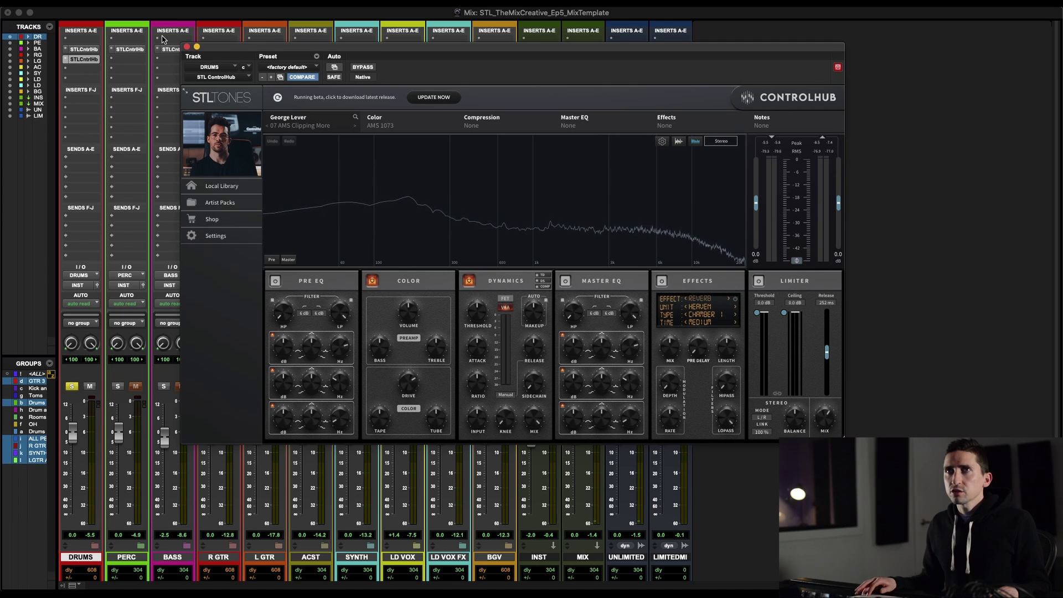
# Close the plugin, bypass both DRUMS inserts, and move the solo from DRUMS to PERC
pyautogui.click(186, 47)
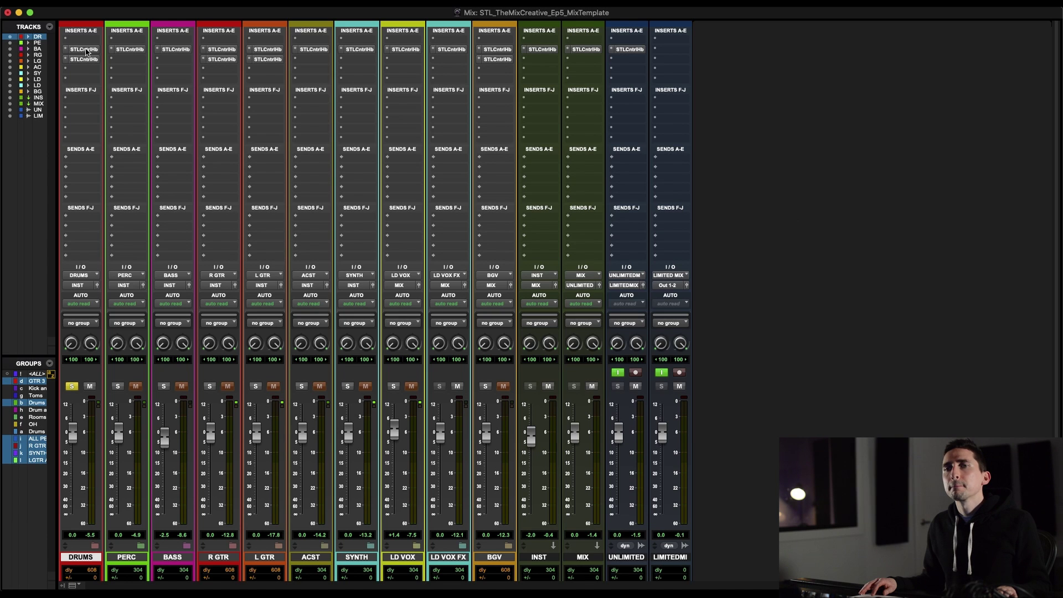
pyautogui.press('space')
pyautogui.click(84, 50)
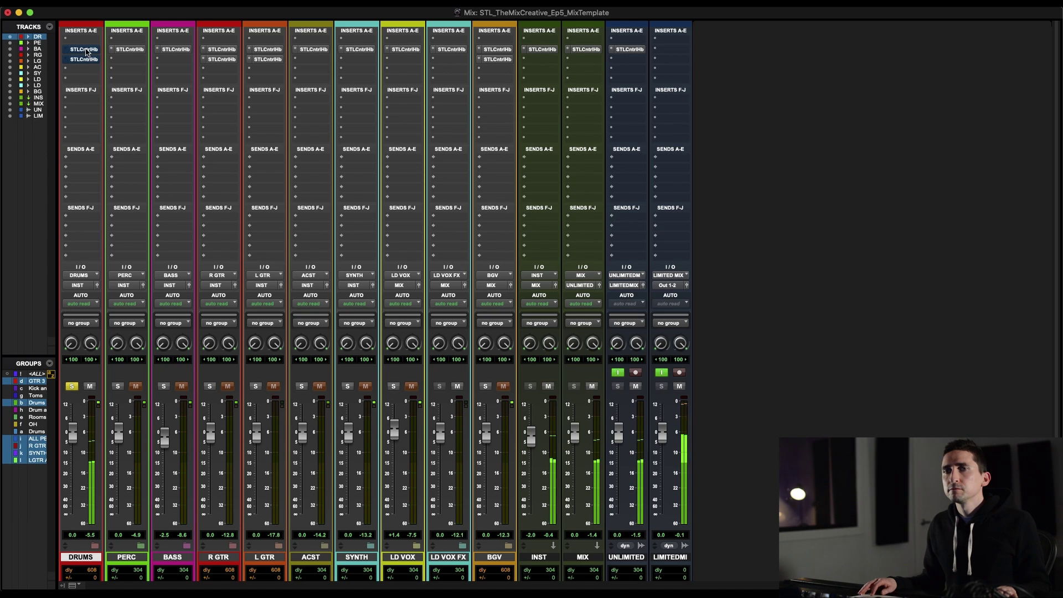
pyautogui.click(71, 386)
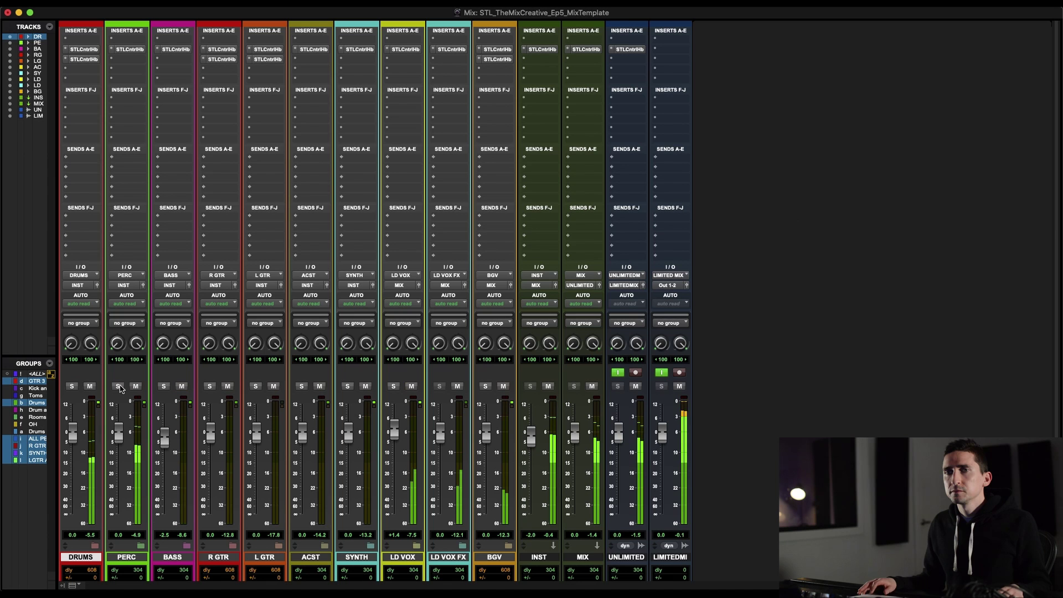
pyautogui.click(118, 386)
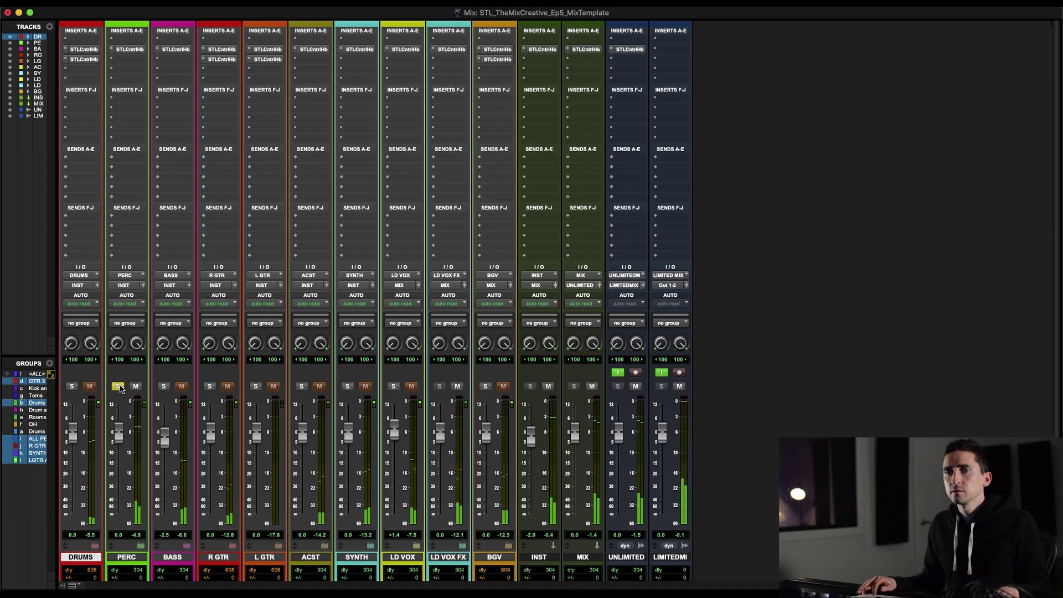
# A/B the PERC bus ControlHub processing several times, close the plugin, and solo BASS
pyautogui.click(129, 50)
pyautogui.click(365, 67)
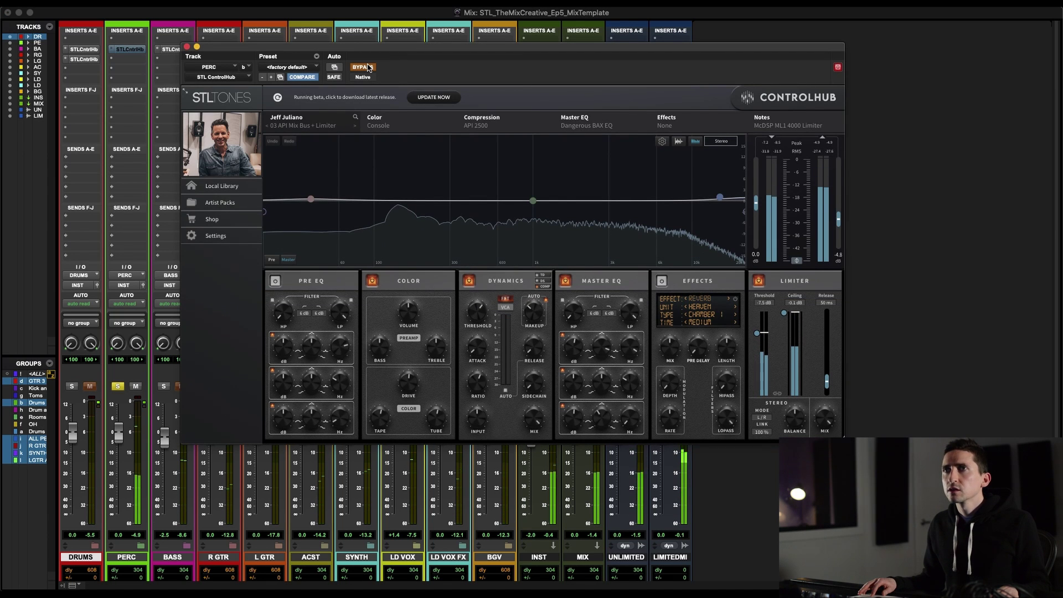
pyautogui.click(365, 67)
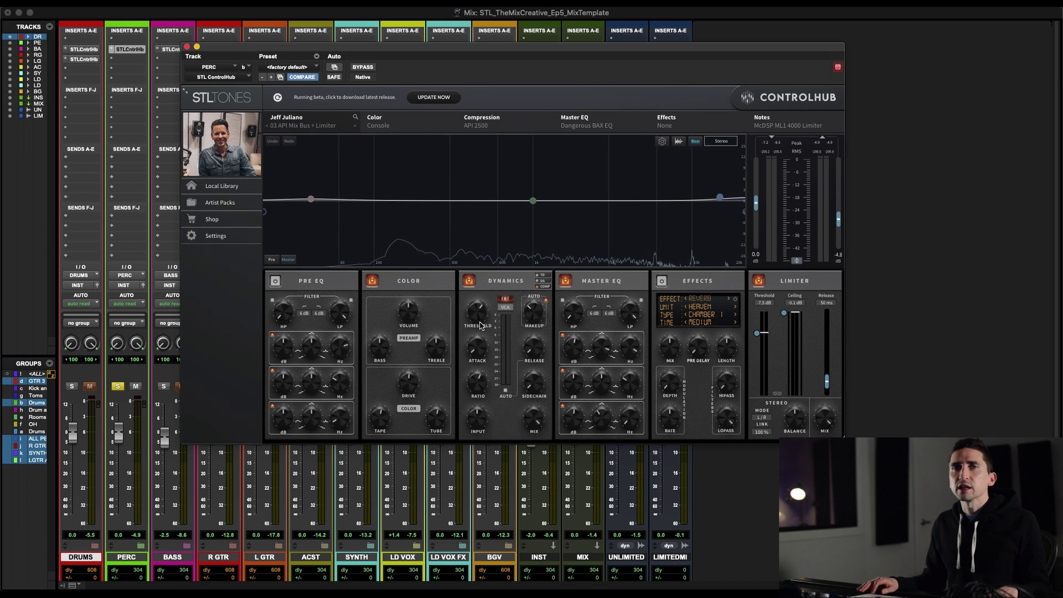
pyautogui.click(364, 67)
pyautogui.click(363, 67)
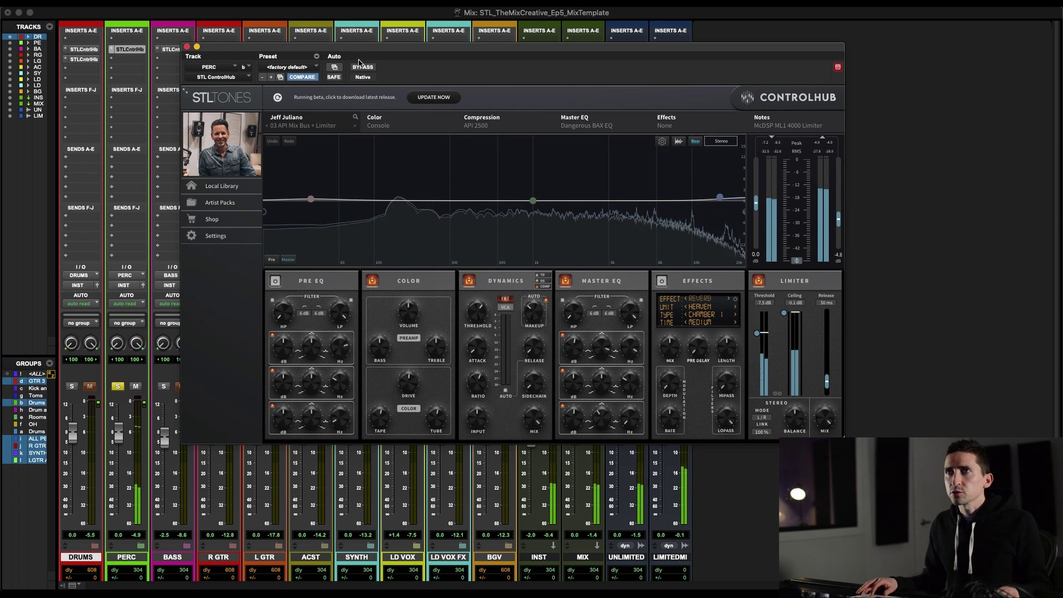
pyautogui.click(363, 67)
pyautogui.click(363, 67)
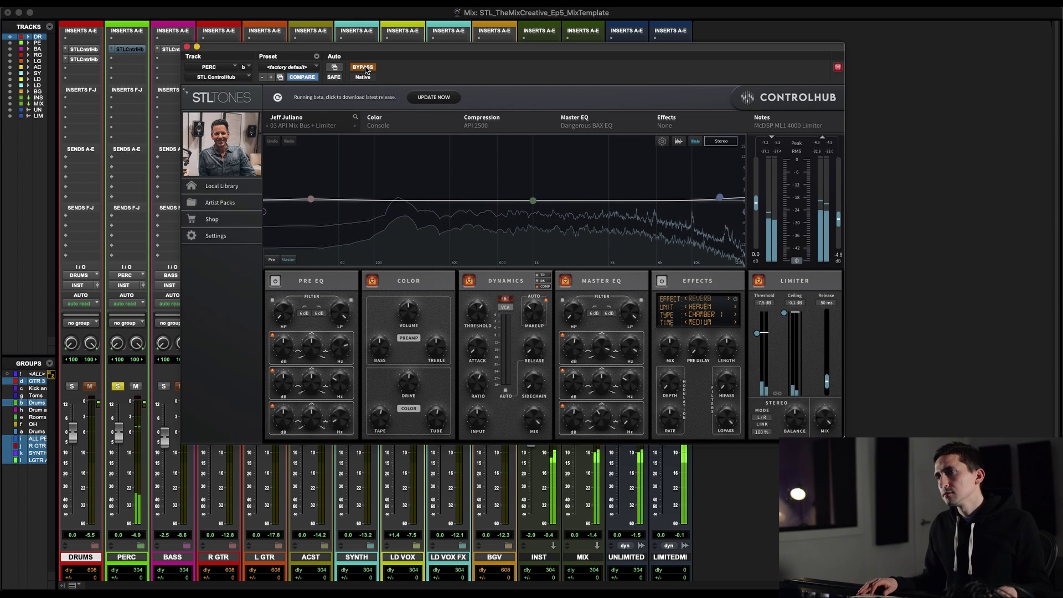
pyautogui.click(187, 47)
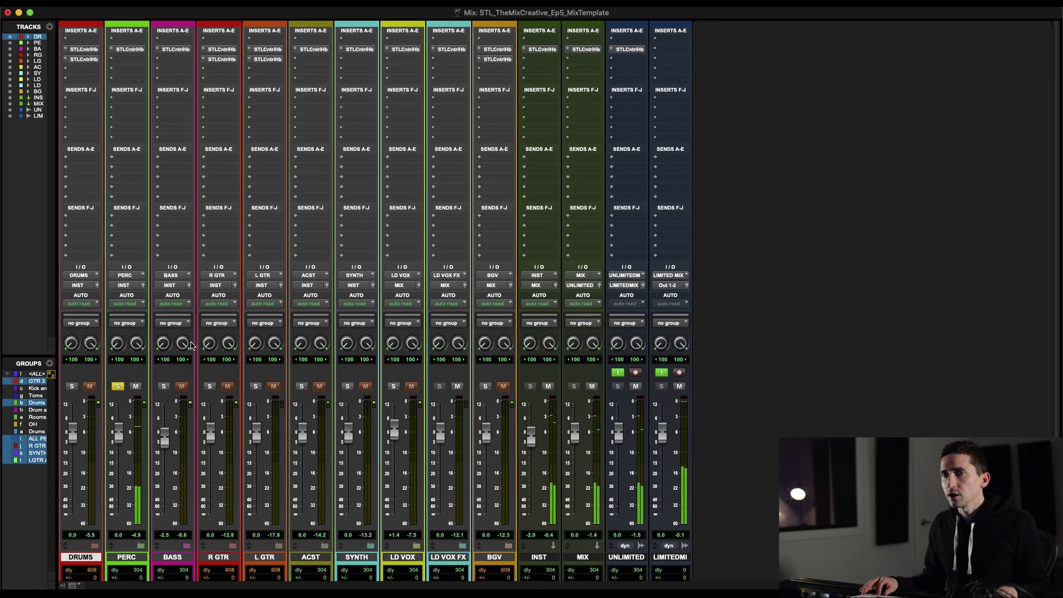
pyautogui.click(163, 386)
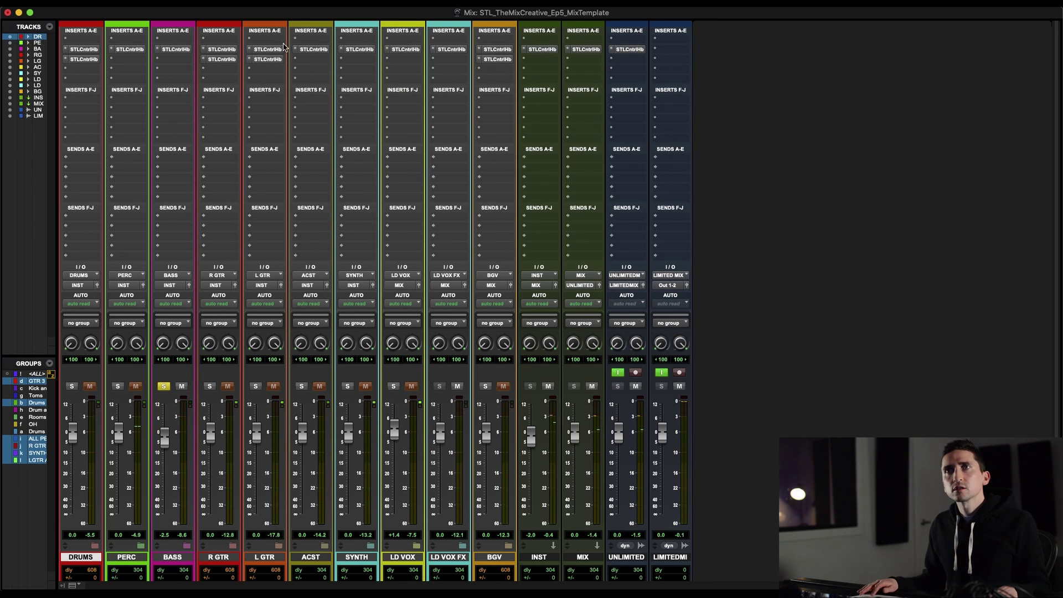
# Bypass and re-enable ControlHub on the BASS bus, stop playback, and close the plugin
pyautogui.click(176, 49)
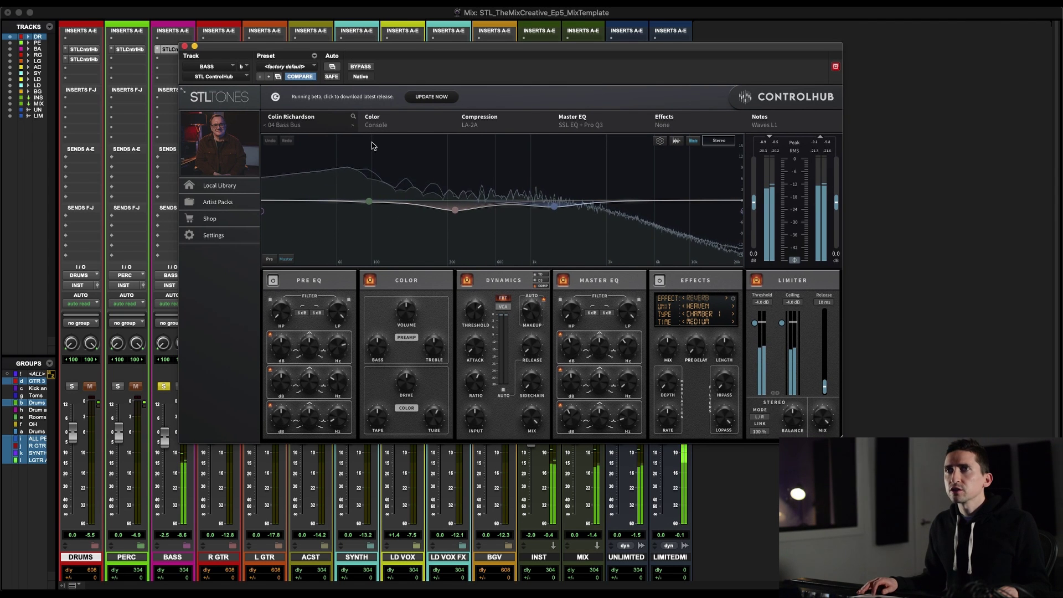
pyautogui.click(360, 67)
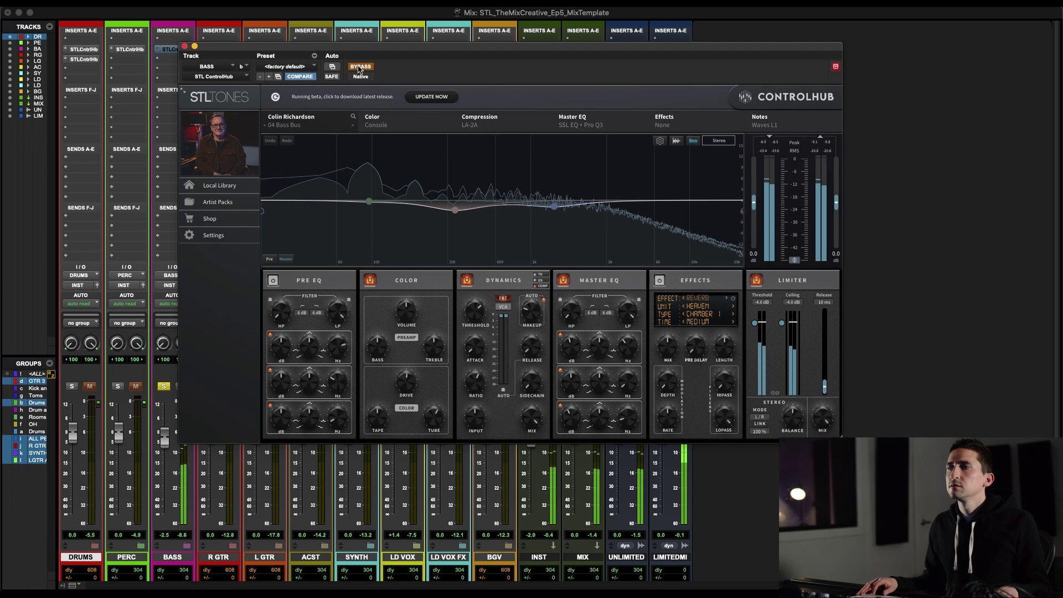
pyautogui.click(359, 67)
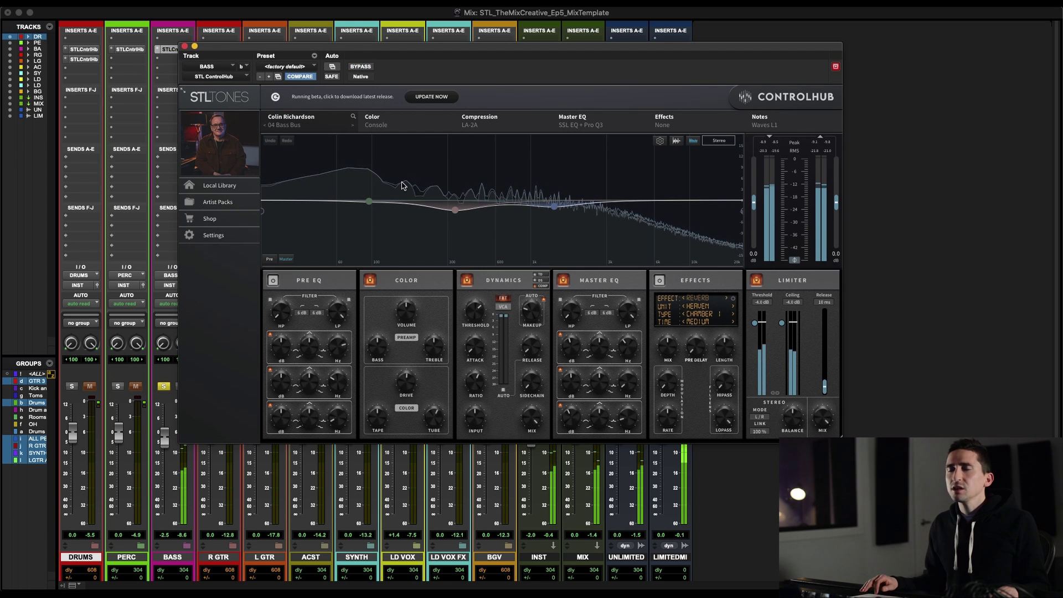
pyautogui.press('space')
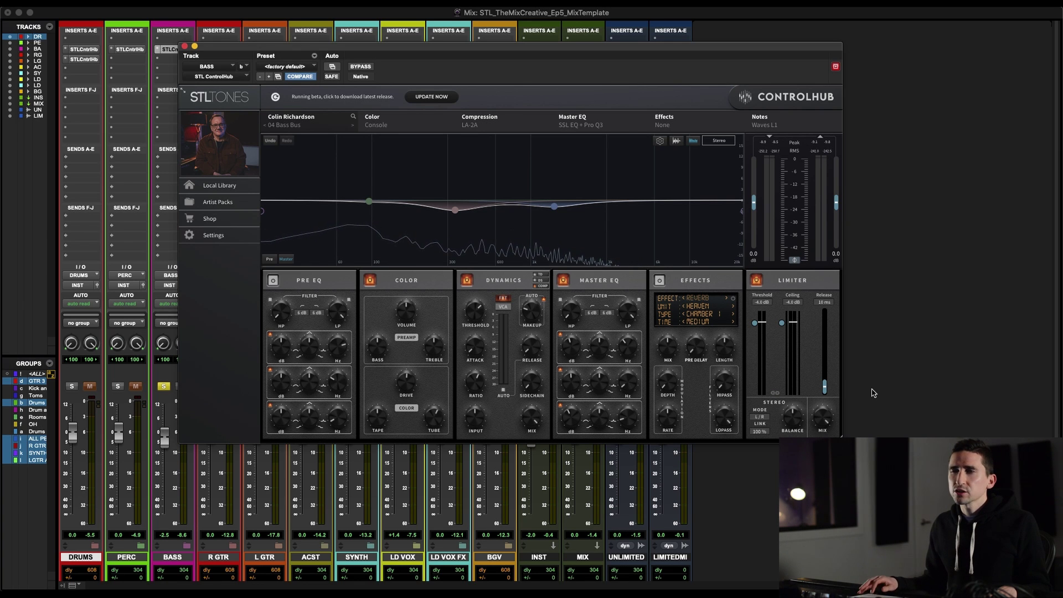
pyautogui.click(184, 46)
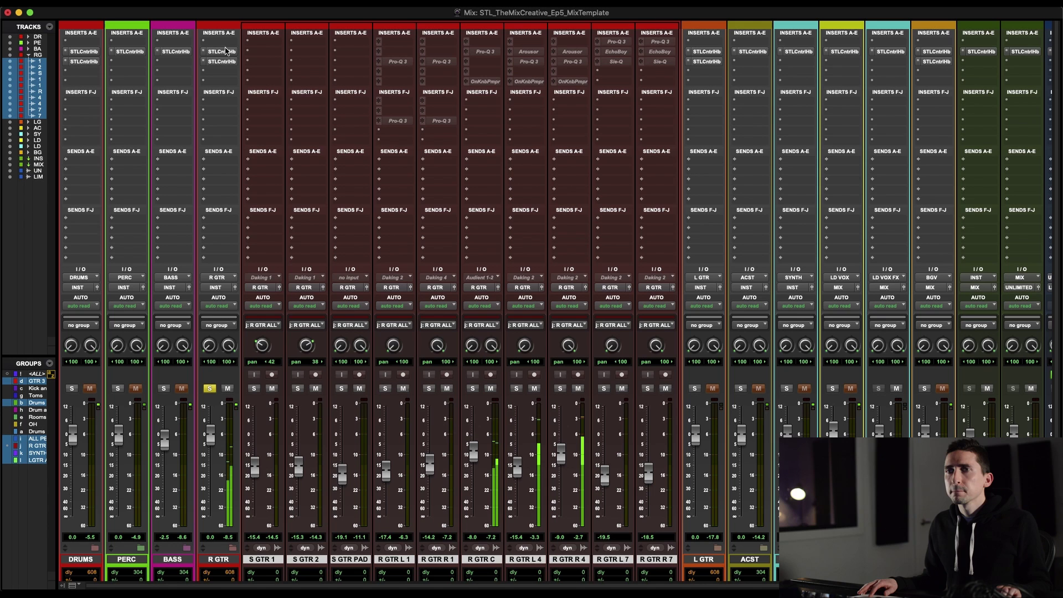
# Open R GTR's ControlHub insert and compare its processing switched on versus bypassed
pyautogui.press('super+equal')
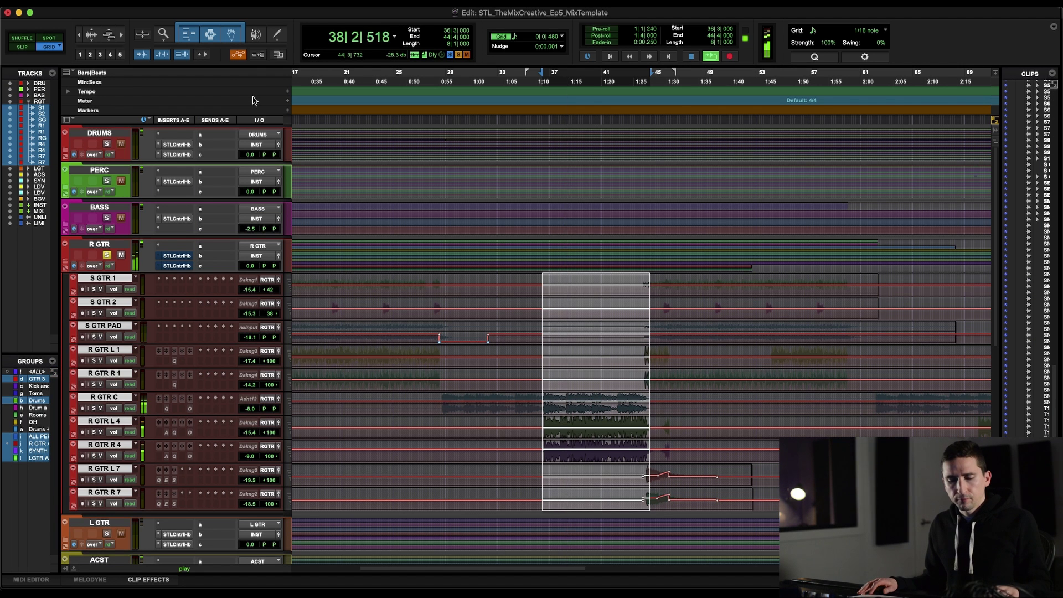
pyautogui.press('super+equal')
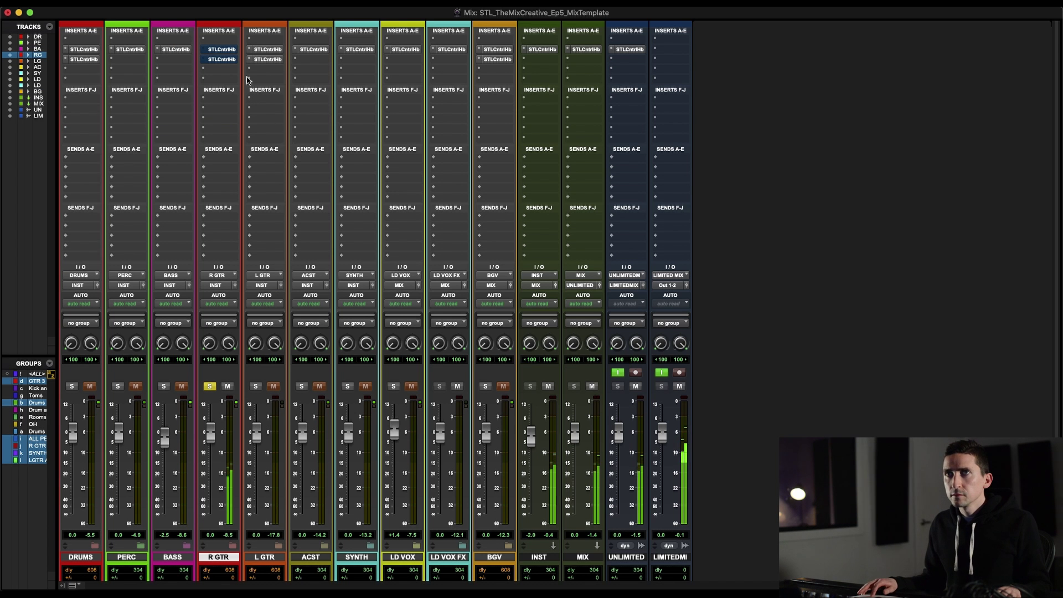
pyautogui.click(222, 59)
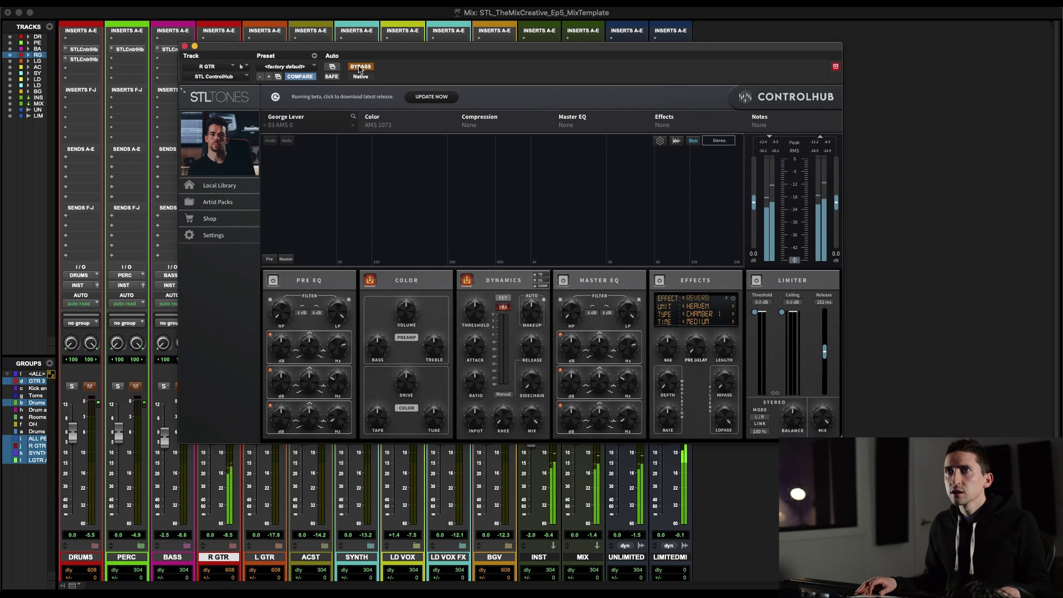
pyautogui.click(360, 67)
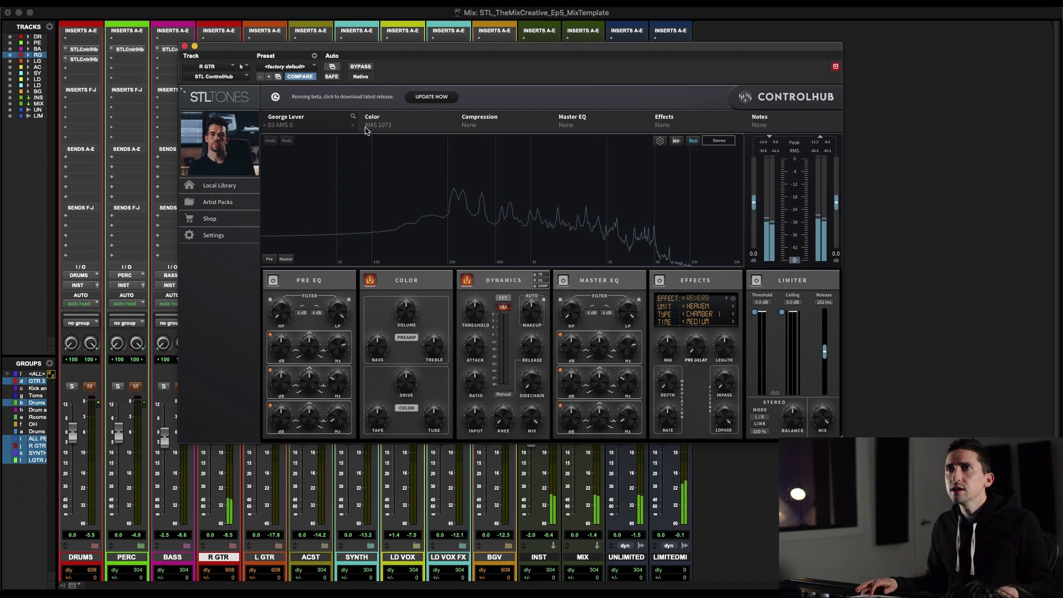
pyautogui.click(360, 66)
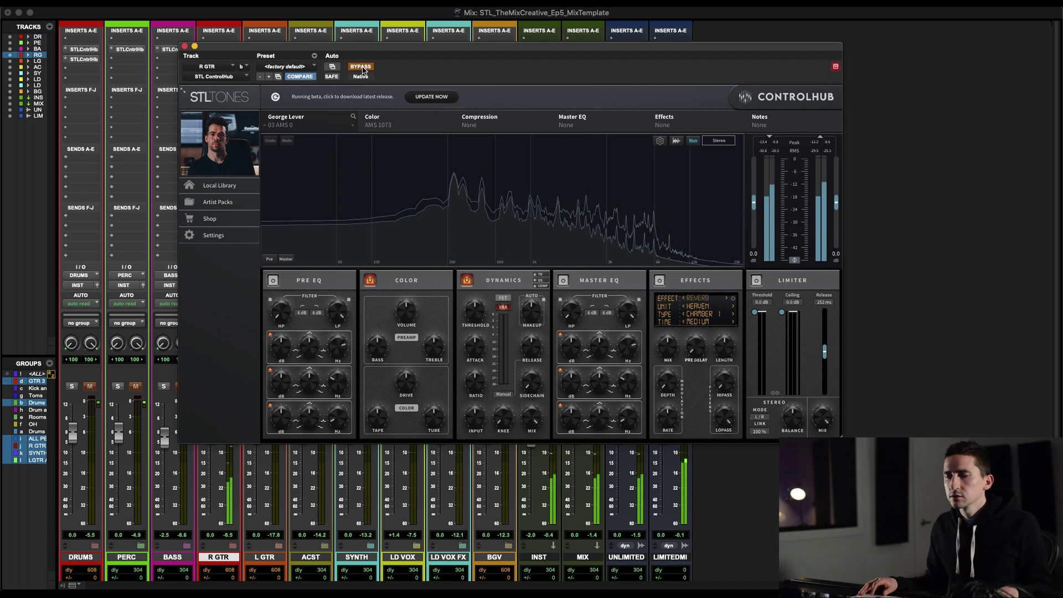
pyautogui.click(360, 67)
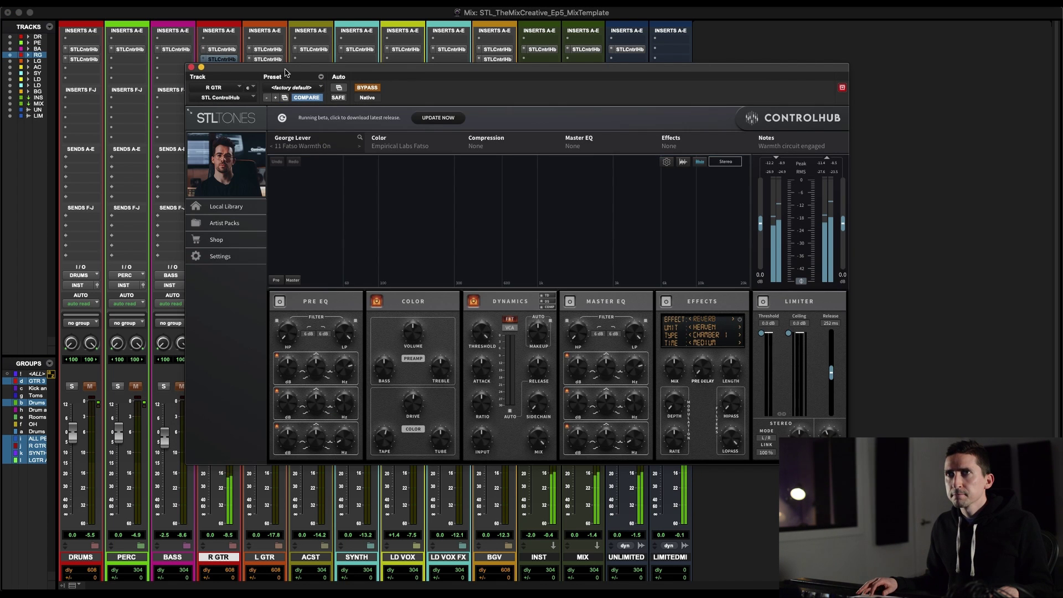
# Compare R GTR's processing again, then close its ControlHub and solo L GTR
pyautogui.moveTo(286, 72); pyautogui.dragTo(261, 72)
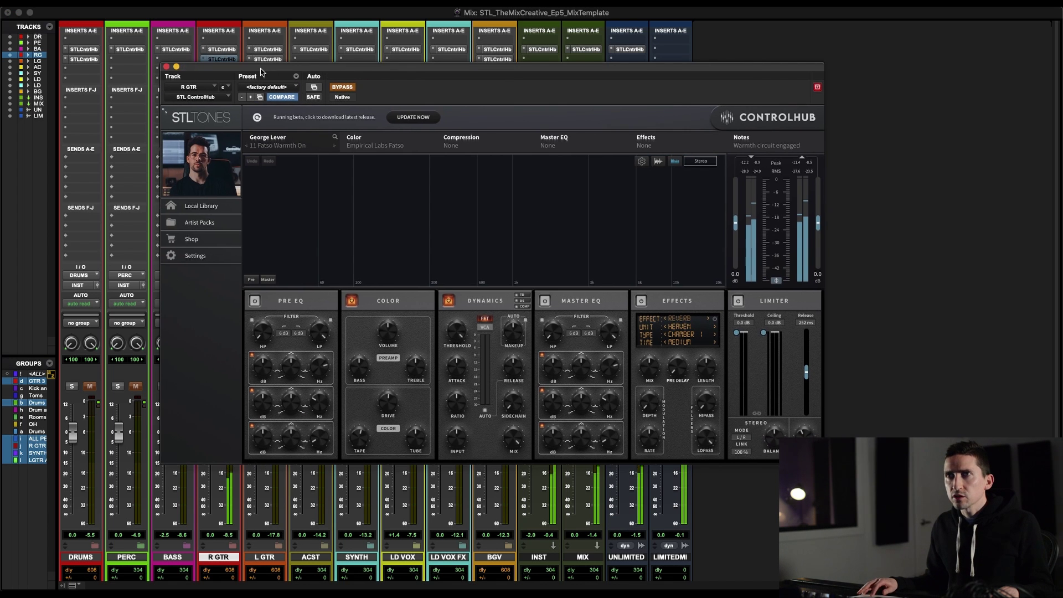
pyautogui.click(343, 87)
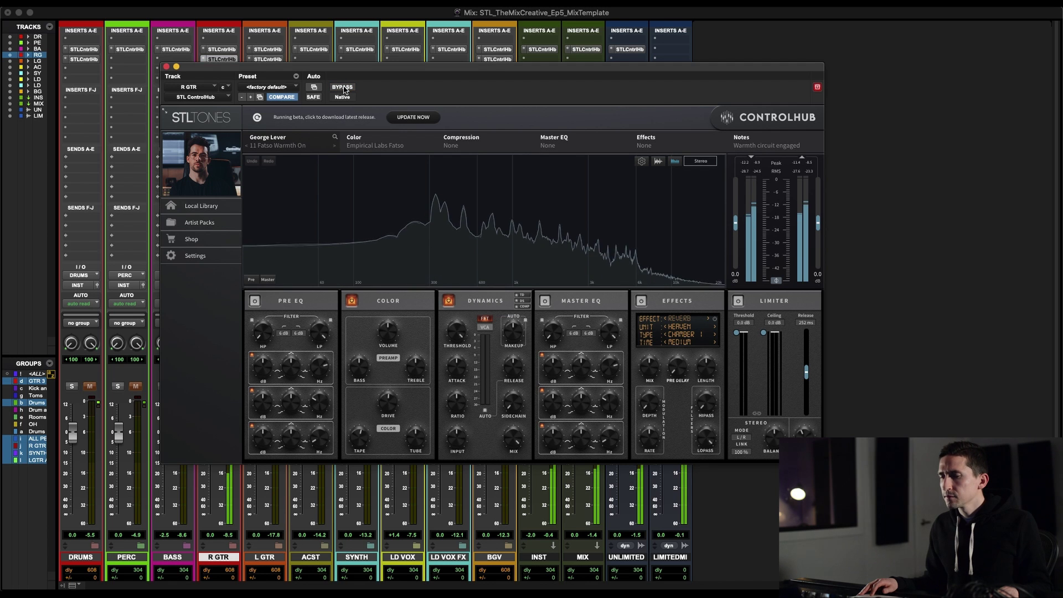
pyautogui.click(343, 88)
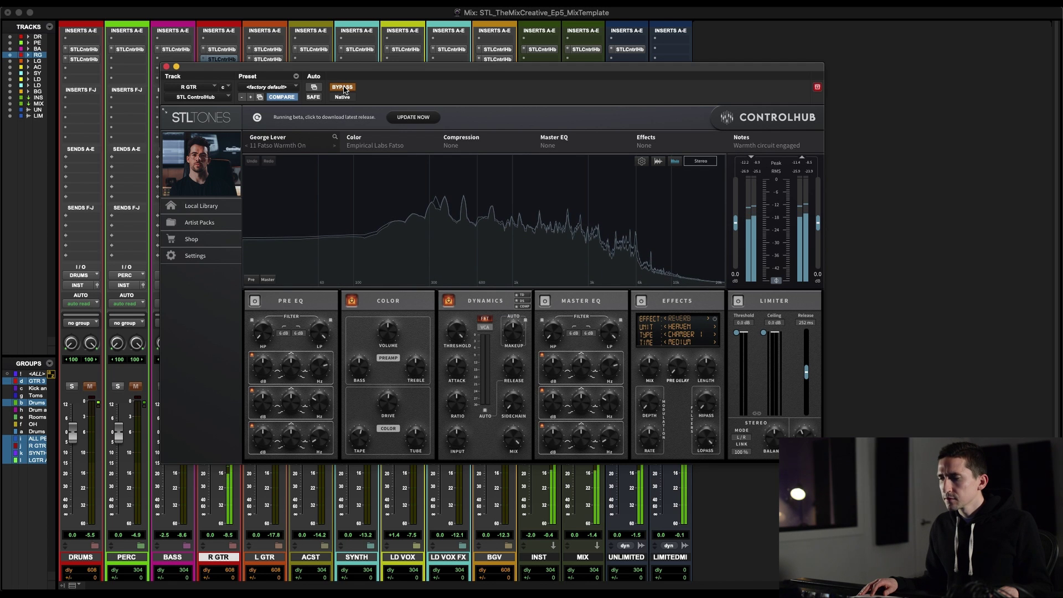
pyautogui.click(343, 88)
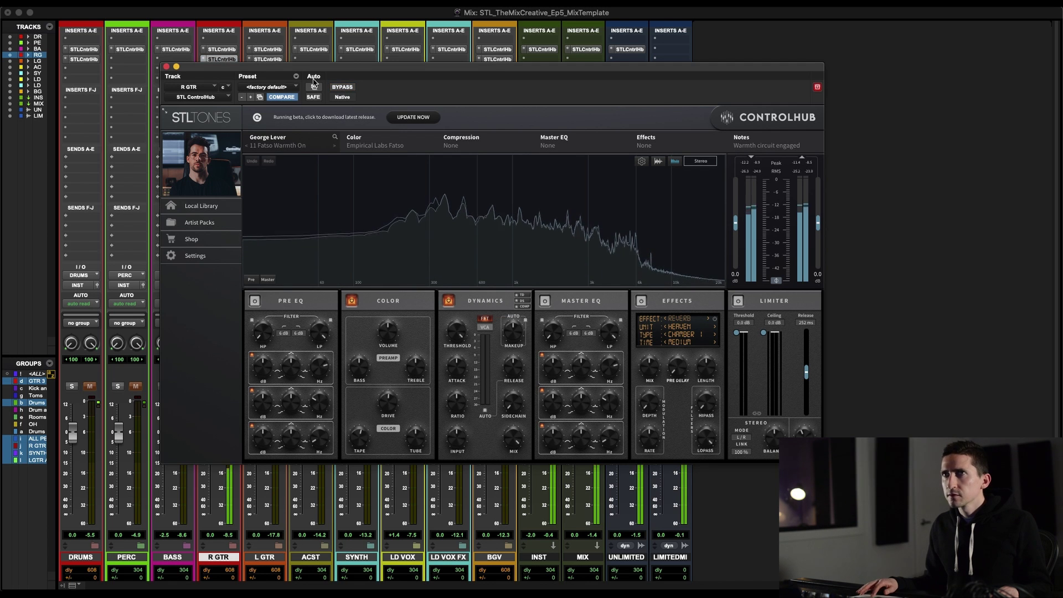
pyautogui.keyDown('super'); pyautogui.click(222, 51); pyautogui.keyUp('super')
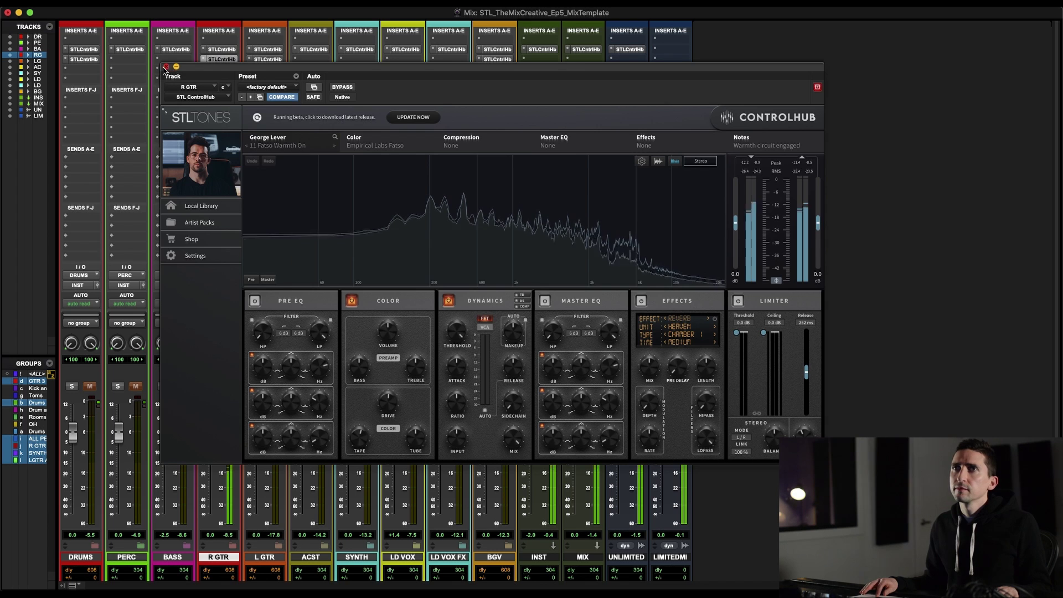
pyautogui.click(222, 50)
pyautogui.hotkey('shift', 's')
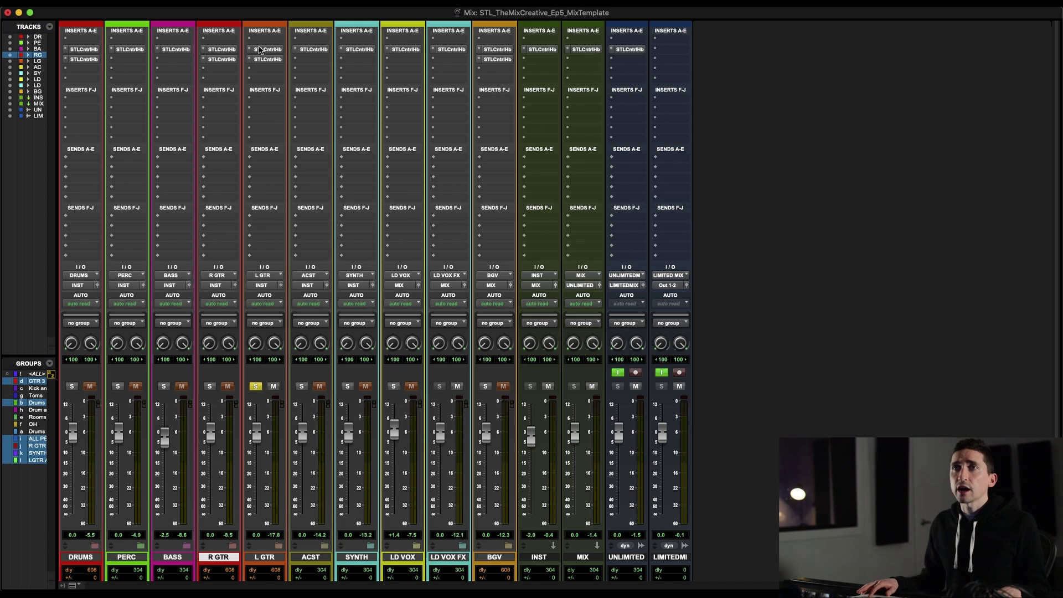
# Unsolo L GTR and solo the ACST bus
pyautogui.click(270, 51)
pyautogui.click(269, 51)
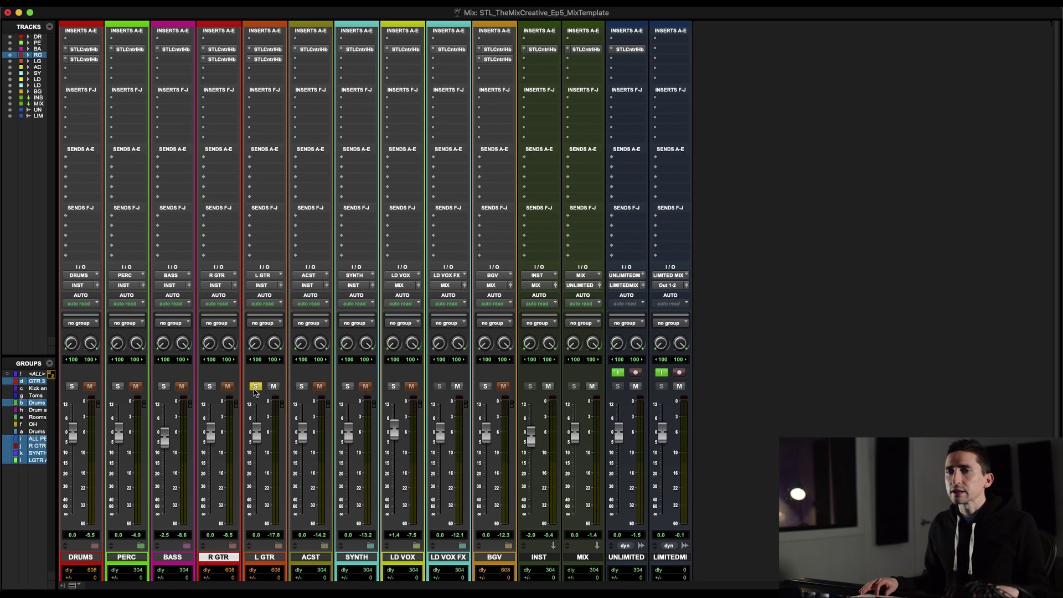
pyautogui.click(255, 388)
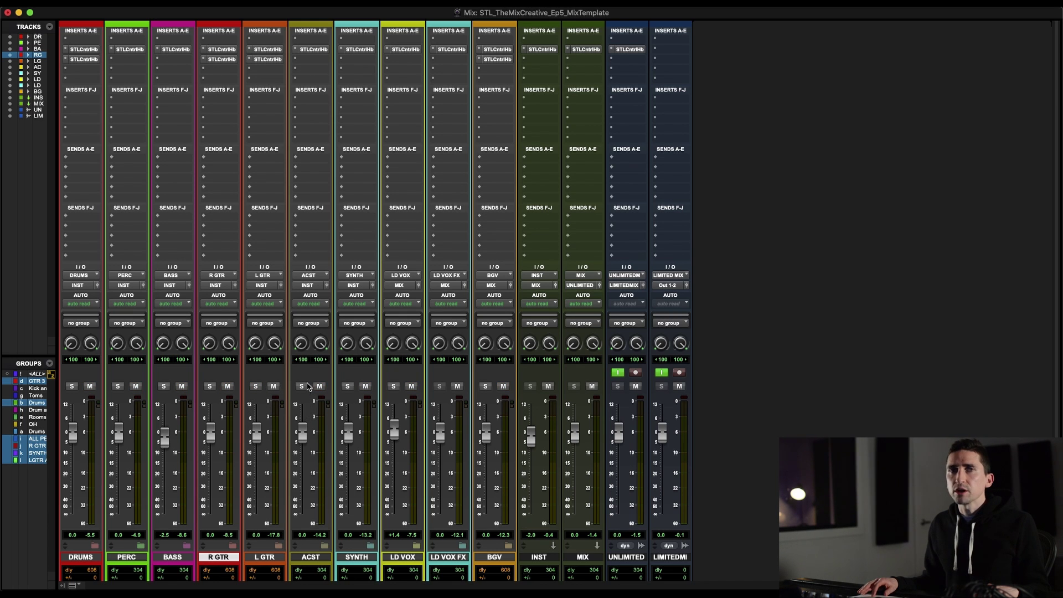
pyautogui.click(302, 387)
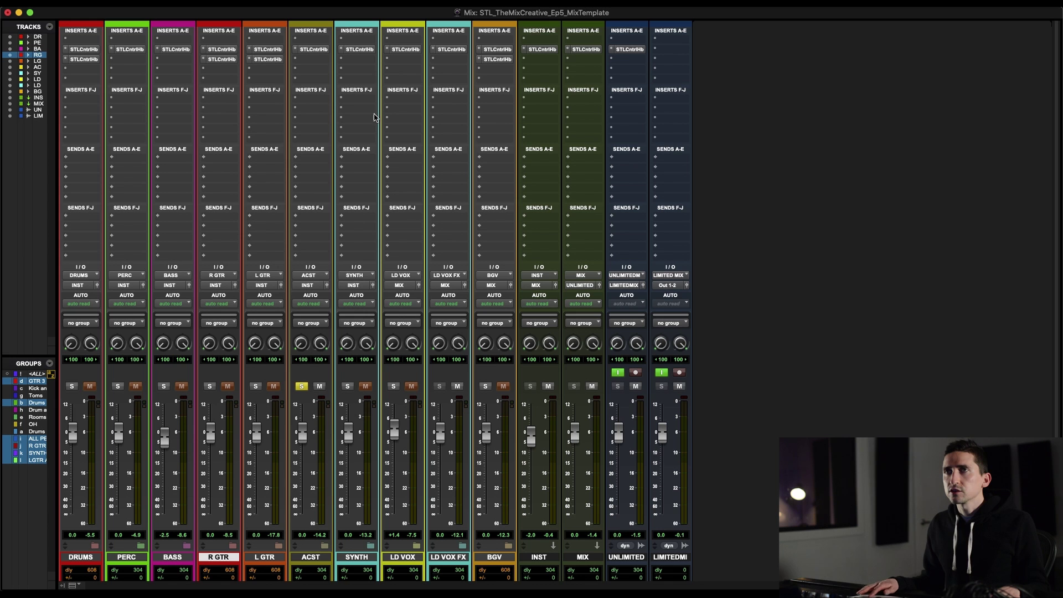
# Open ACST's ControlHub, compare bypassed against processed sound, then close the plugin
pyautogui.click(313, 50)
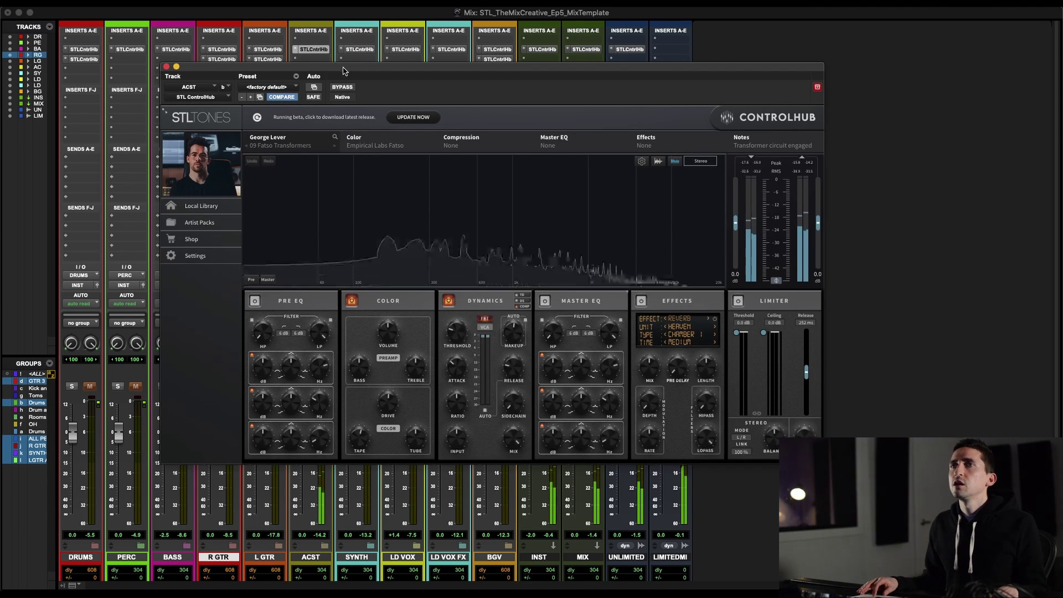
pyautogui.moveTo(343, 73); pyautogui.dragTo(302, 16)
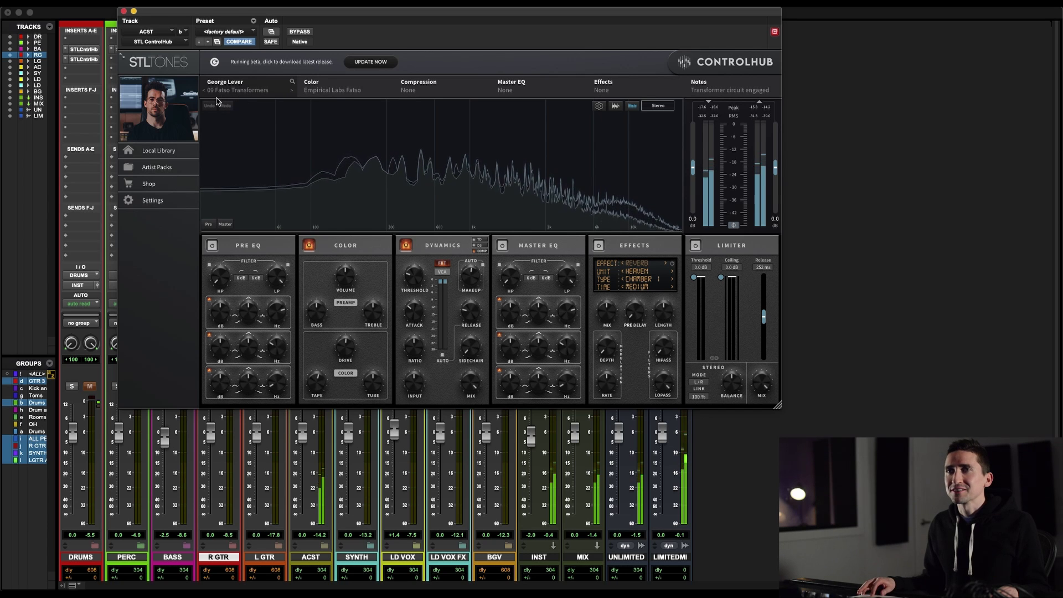
pyautogui.click(300, 33)
pyautogui.click(299, 32)
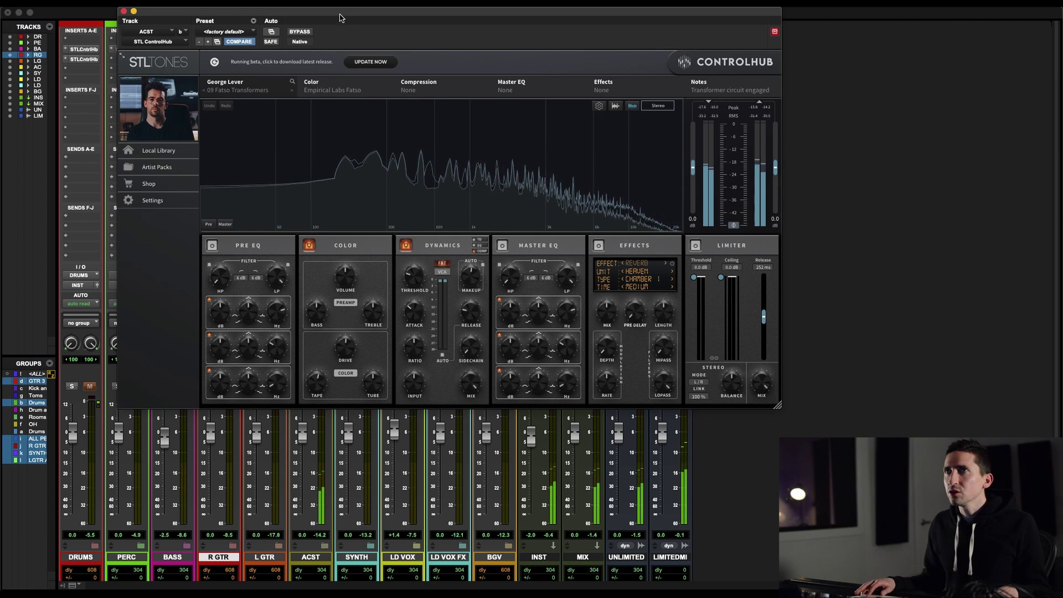
pyautogui.moveTo(318, 11); pyautogui.dragTo(333, 126)
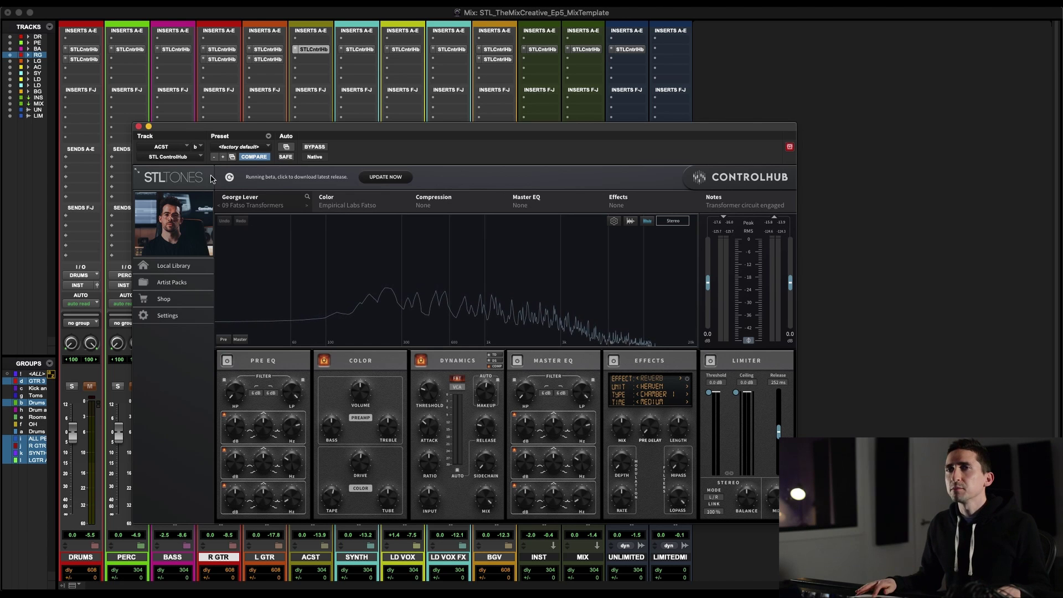
pyautogui.click(138, 127)
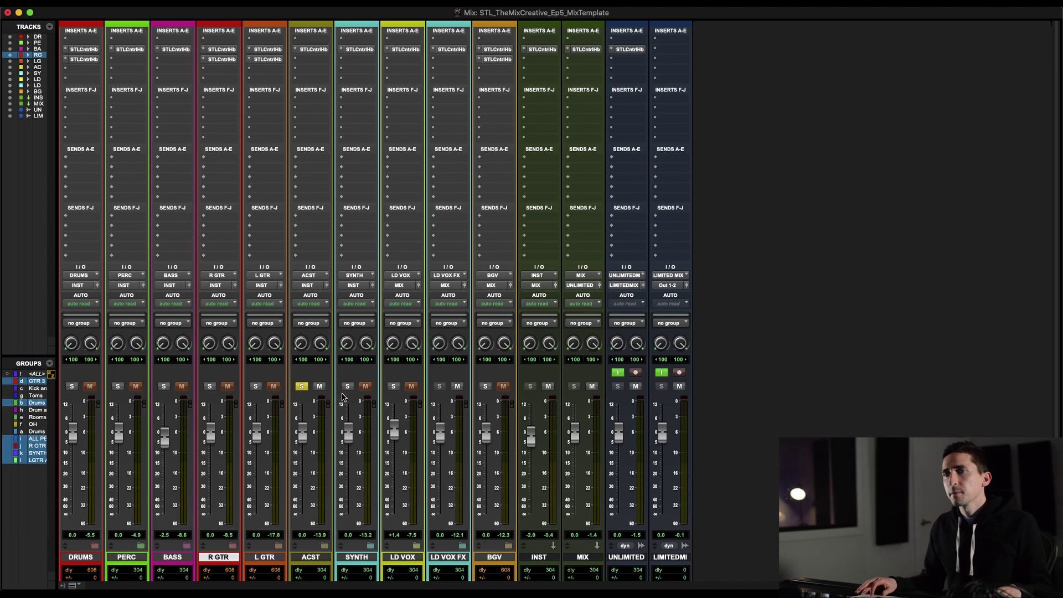
# Play the SYNTH bus through its ControlHub, bypass the processing to compare, then close it
pyautogui.click(358, 50)
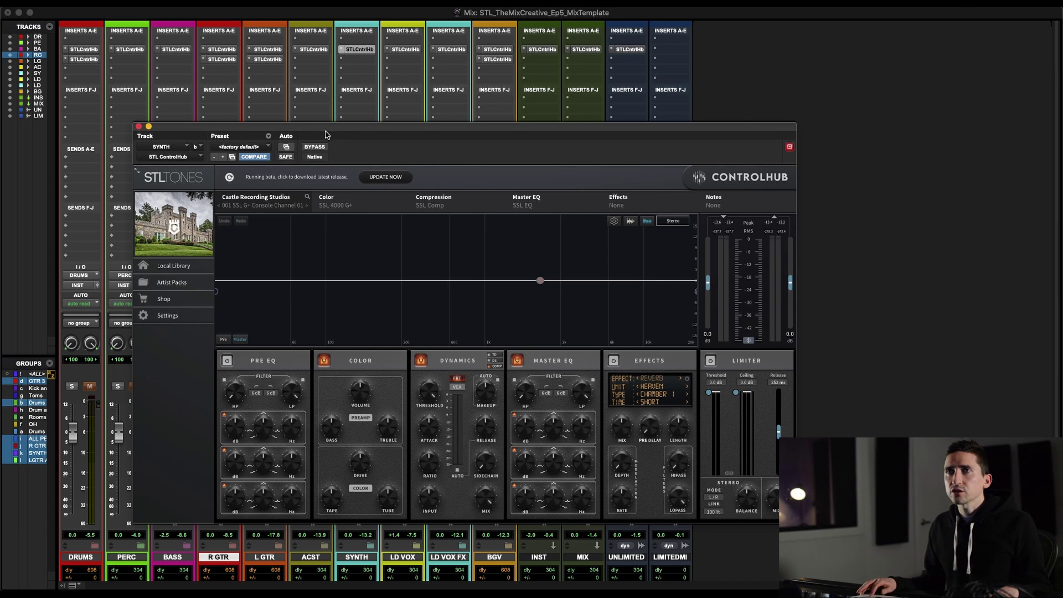
pyautogui.moveTo(303, 133); pyautogui.dragTo(273, 44)
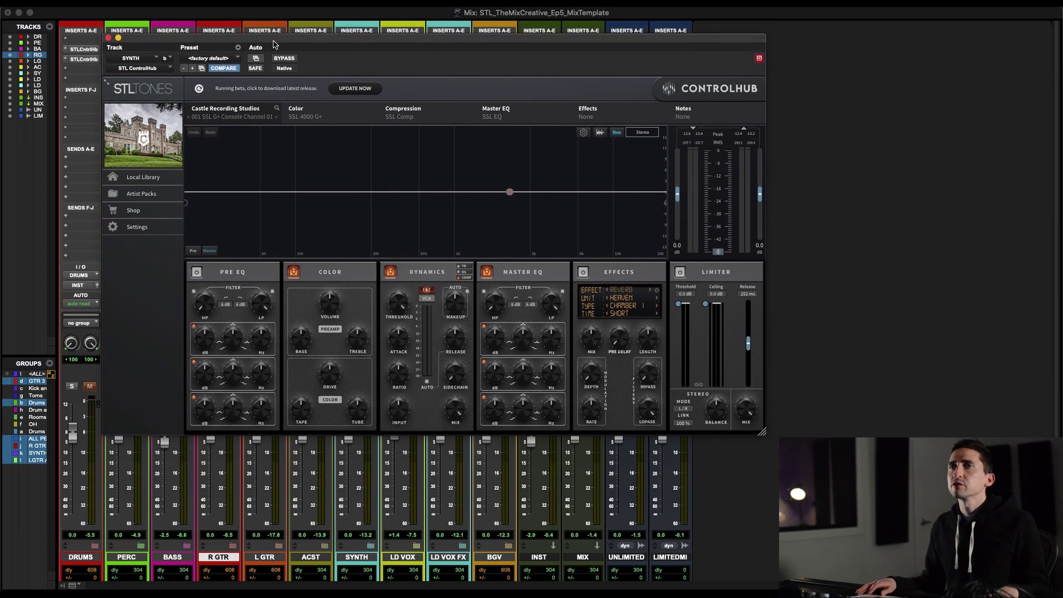
pyautogui.press('space')
pyautogui.click(284, 58)
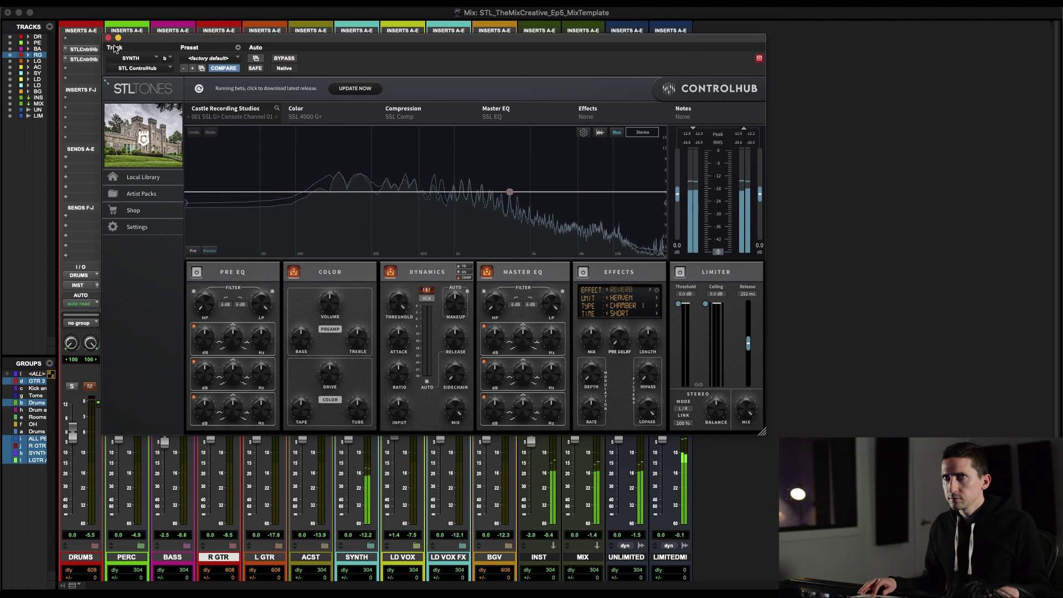
pyautogui.press('super+w')
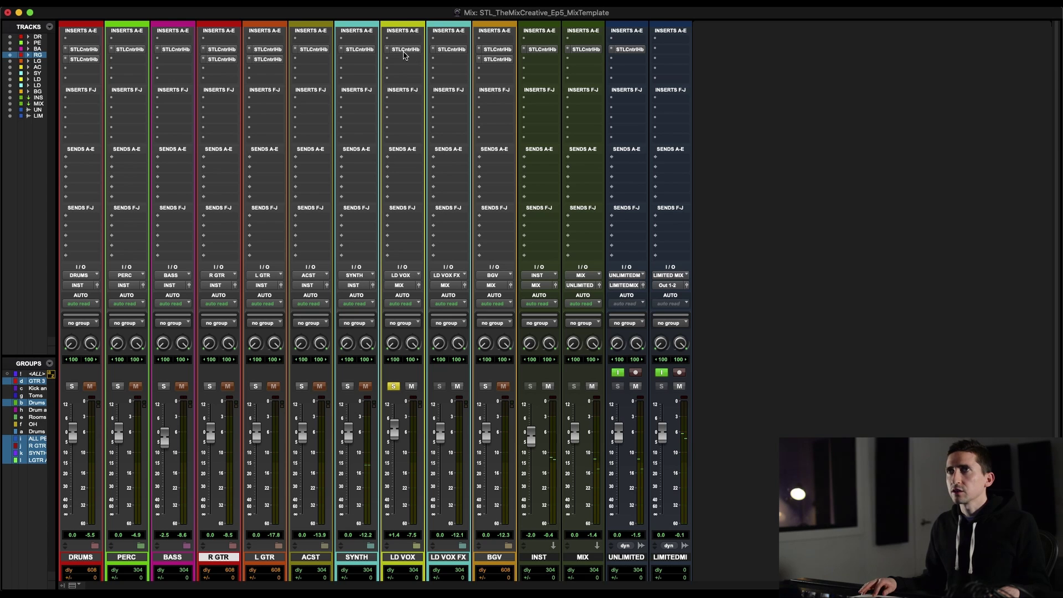
# Play LD VOX and compare its ControlHub processing bypassed and re-enabled
pyautogui.click(402, 51)
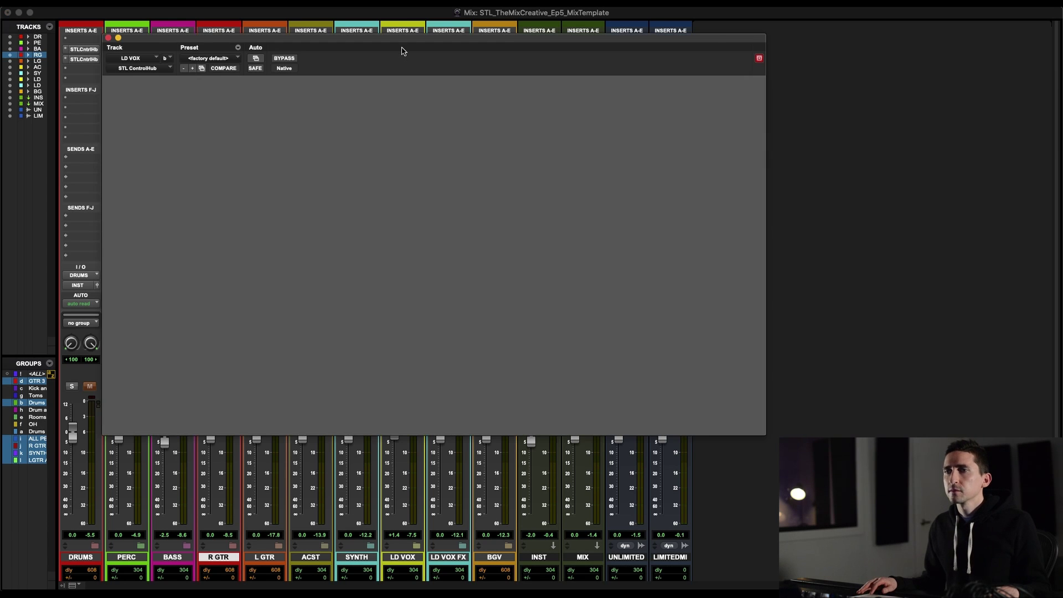
pyautogui.moveTo(367, 41); pyautogui.dragTo(365, 30)
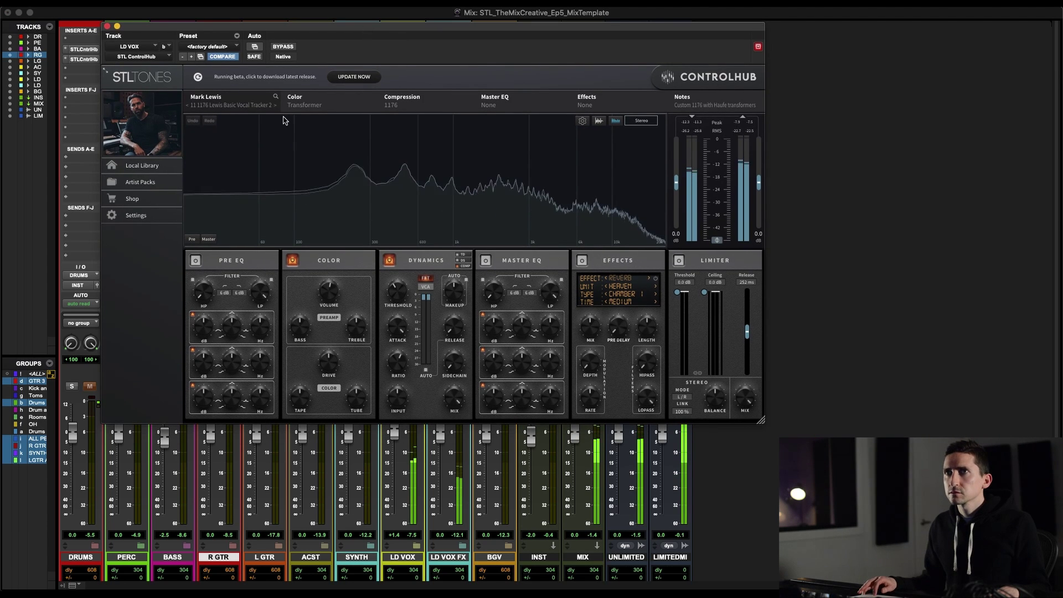
pyautogui.moveTo(296, 37); pyautogui.dragTo(287, 45)
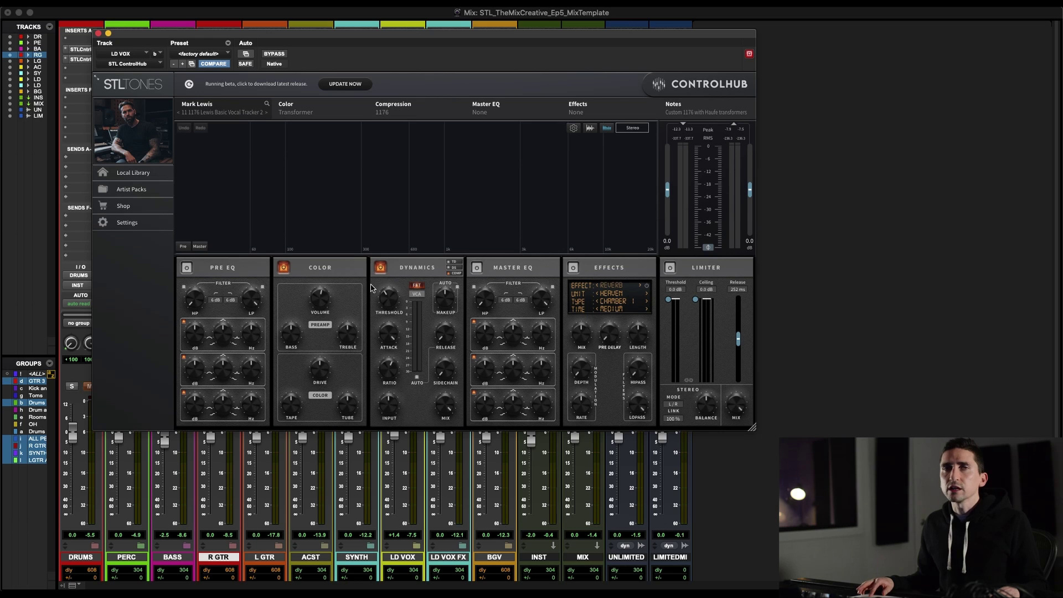
pyautogui.press('space')
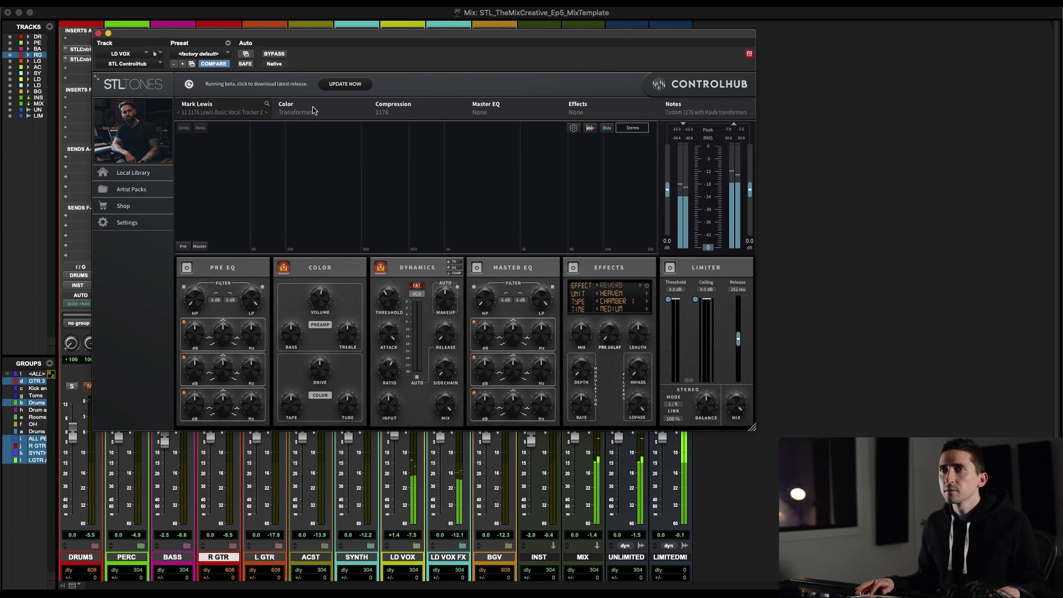
pyautogui.click(273, 54)
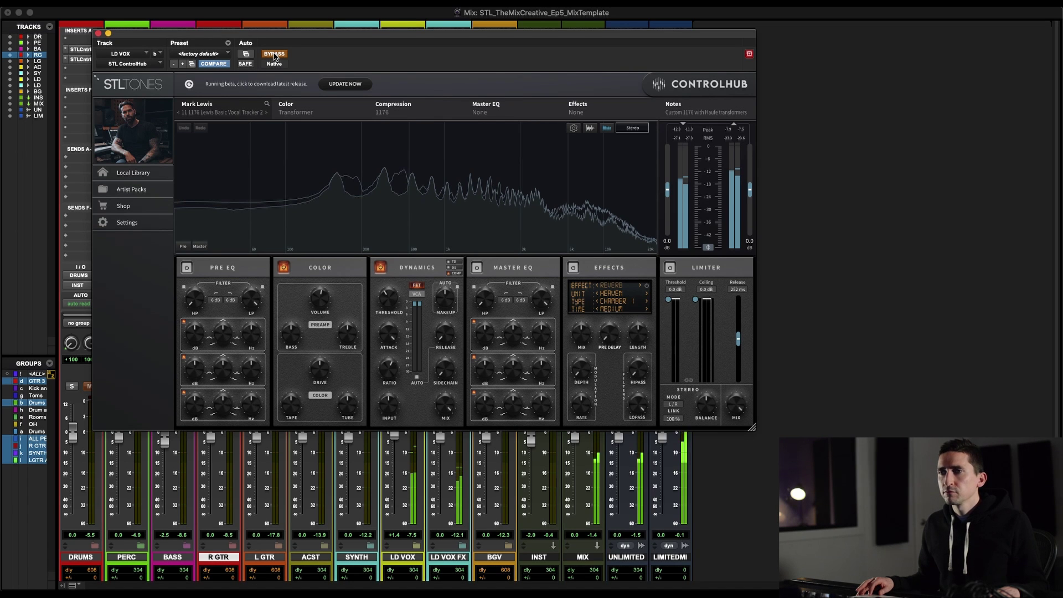
pyautogui.click(273, 54)
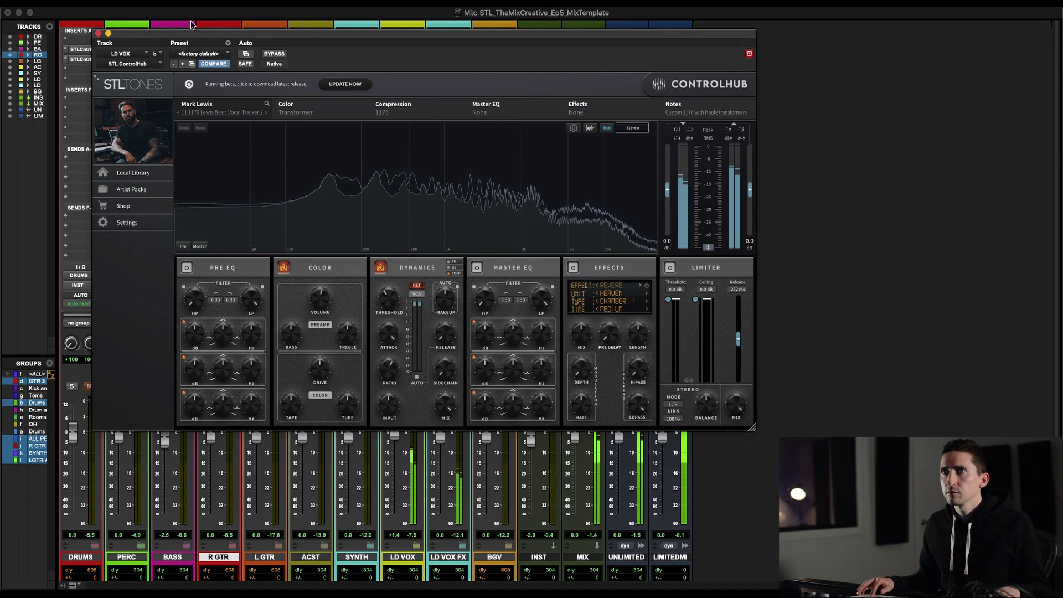
# Close the vocal plugin, unsolo LD VOX and expand the LD VOX FX folder
pyautogui.moveTo(98, 36); pyautogui.dragTo(182, 71)
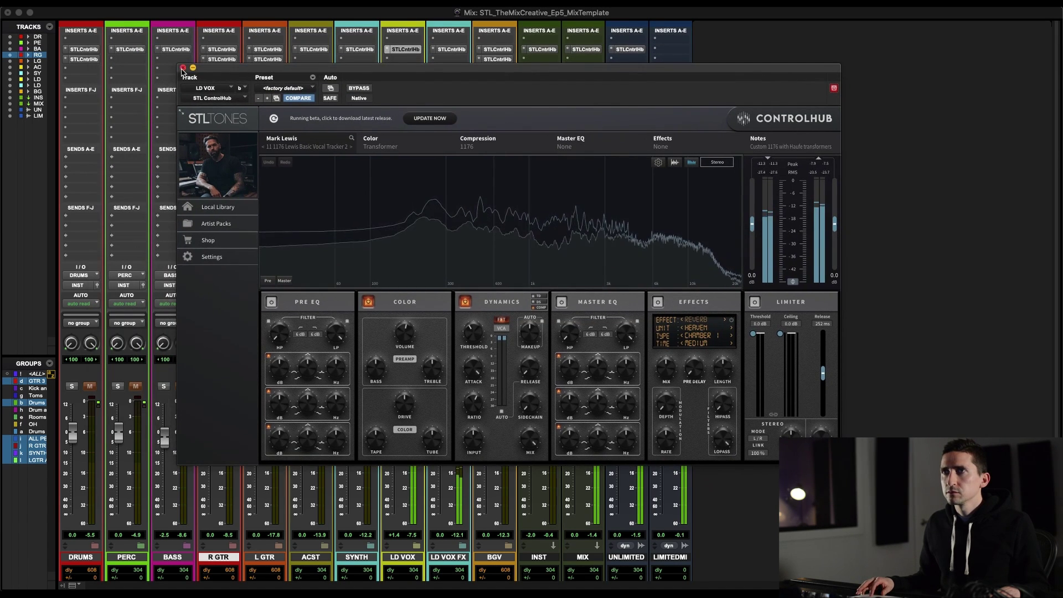
pyautogui.click(183, 68)
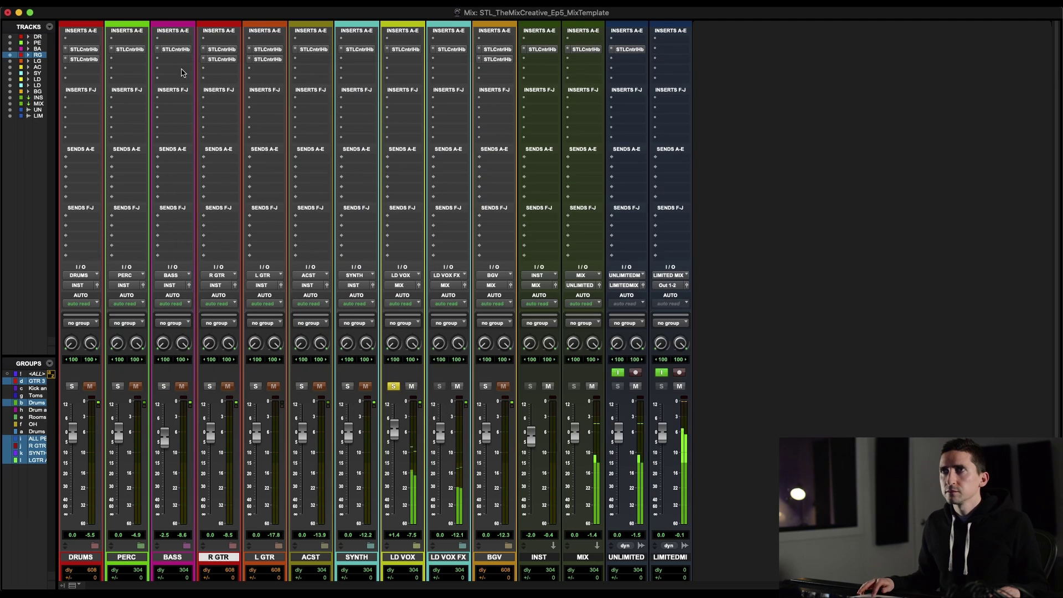
pyautogui.click(393, 387)
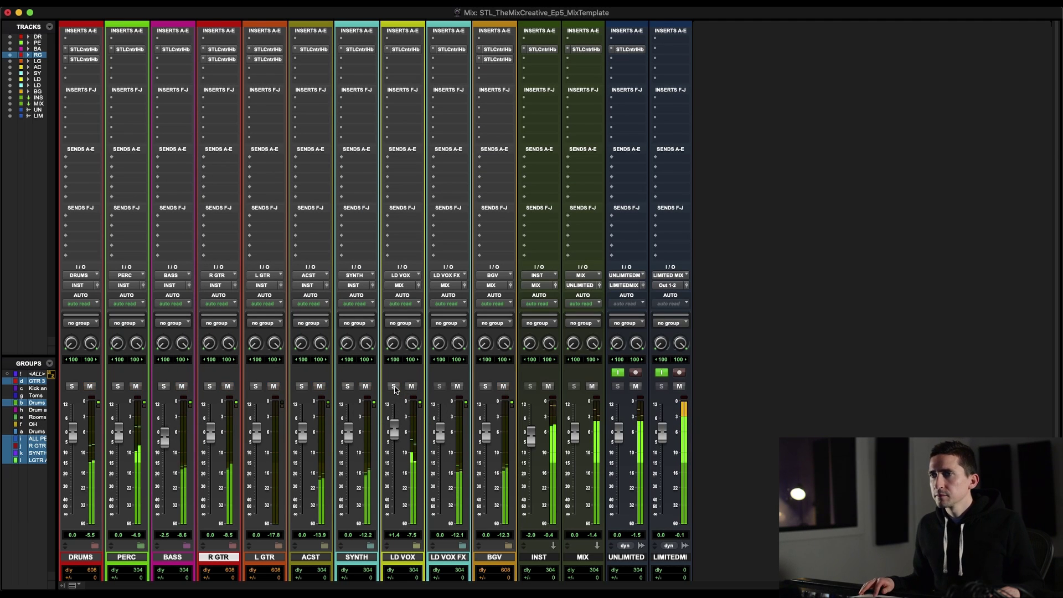
pyautogui.click(463, 547)
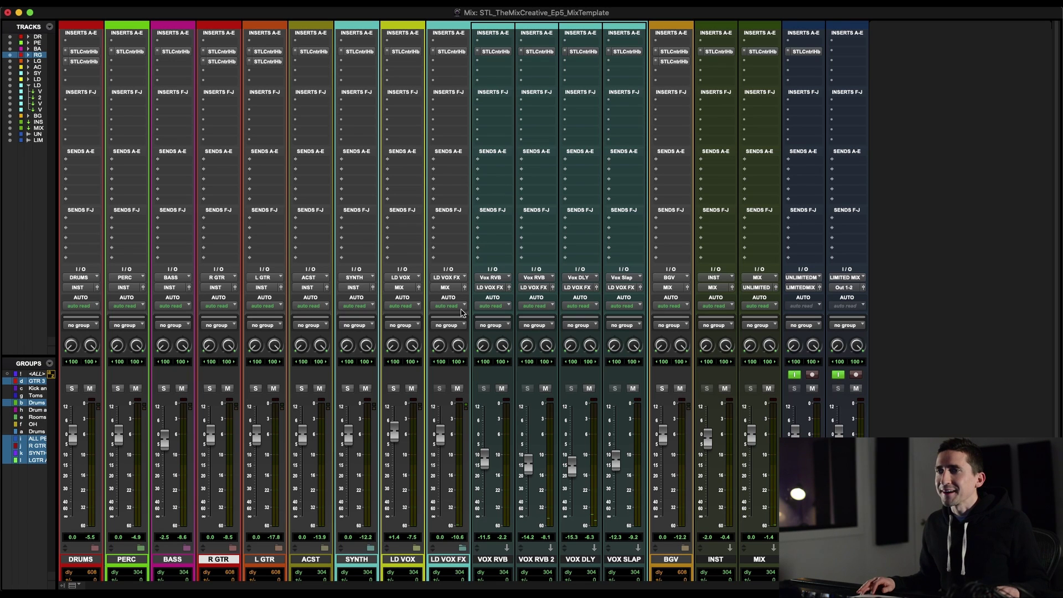
# Re-solo LD VOX, select VOX RVB 2 and briefly check the LD VOX FX ControlHub
pyautogui.click(393, 389)
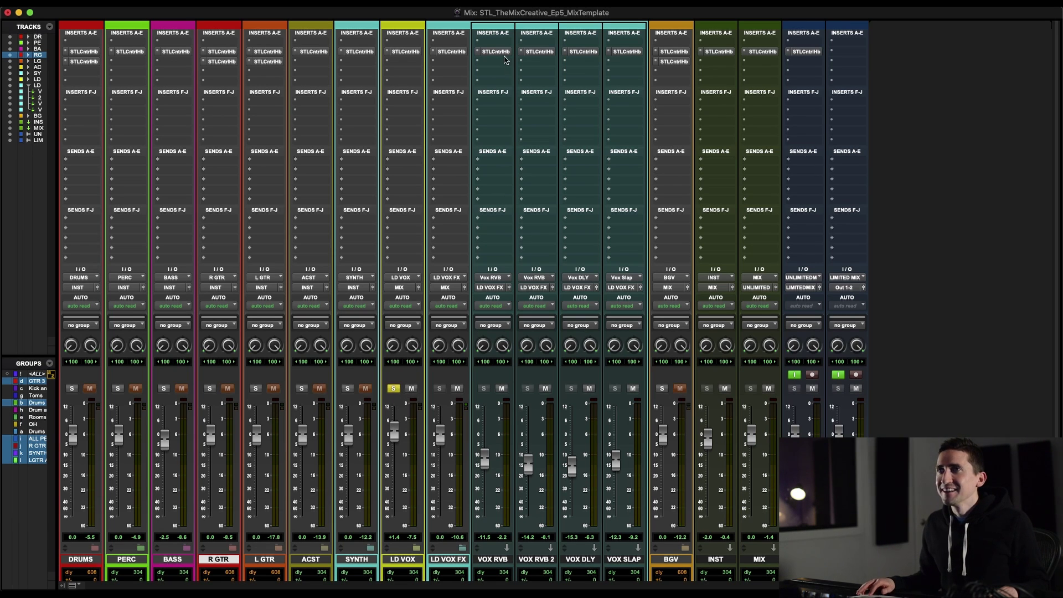
pyautogui.click(537, 560)
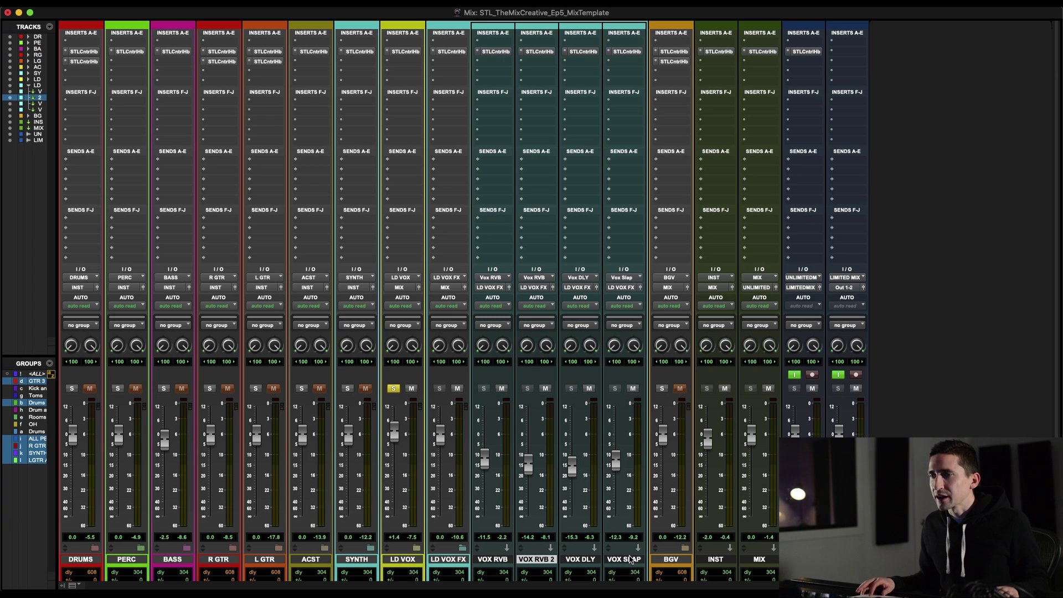
pyautogui.click(447, 51)
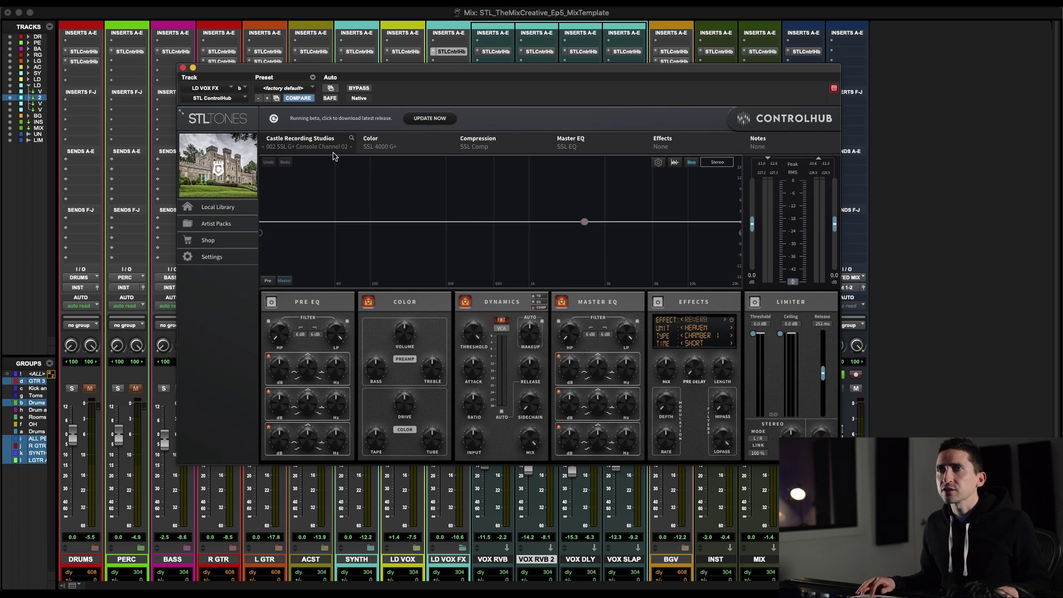
pyautogui.click(183, 67)
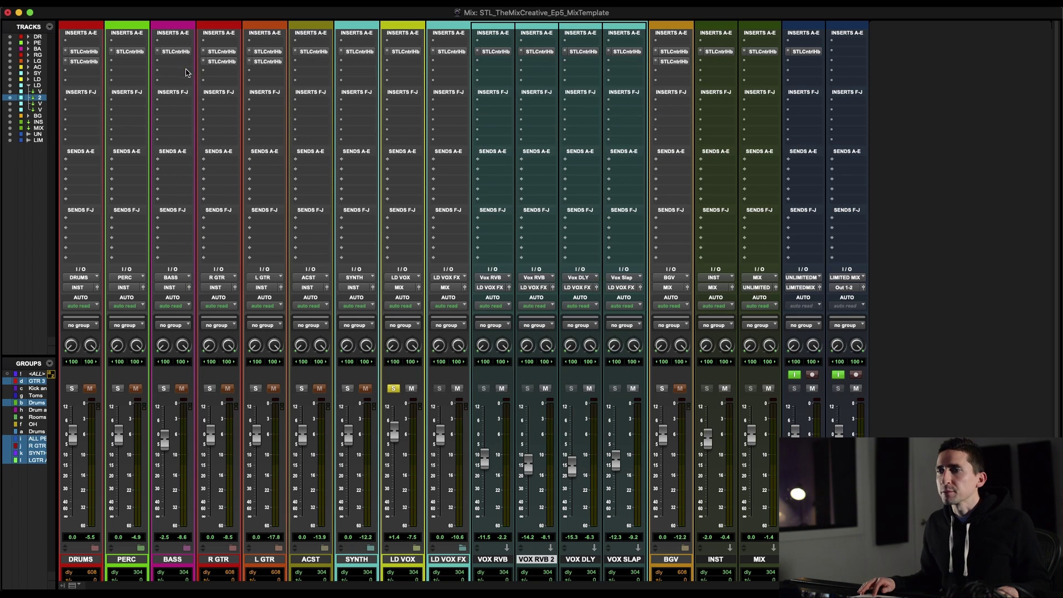
# Mute VOX RVB 2, VOX DLY and VOX SLAP, reset VOX RVB to 0 dB and open its ControlHub
pyautogui.keyDown('shift'); pyautogui.click(580, 559); pyautogui.keyUp('shift')
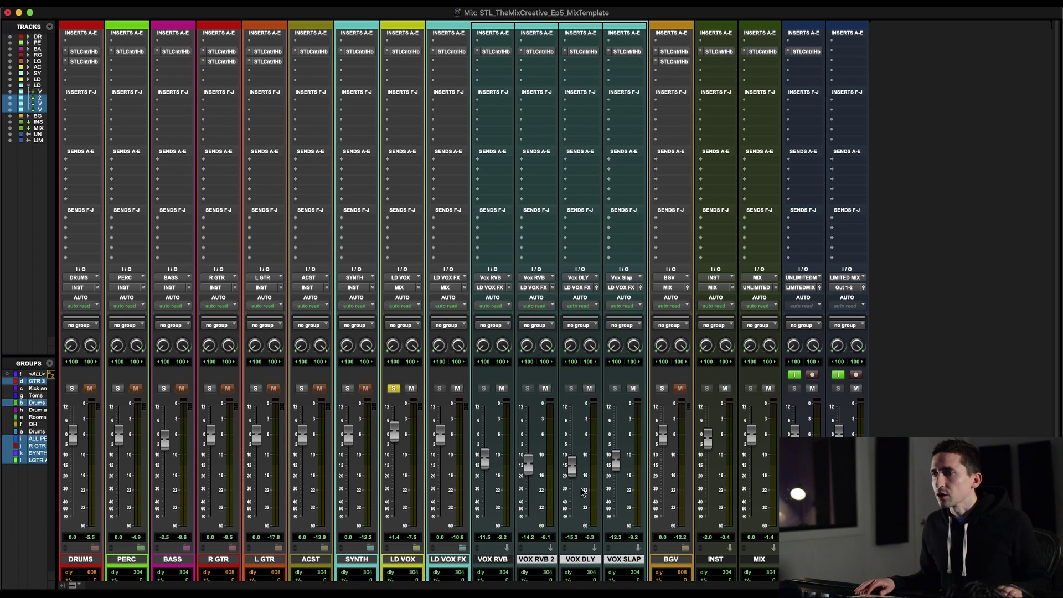
pyautogui.click(589, 388)
pyautogui.press('space')
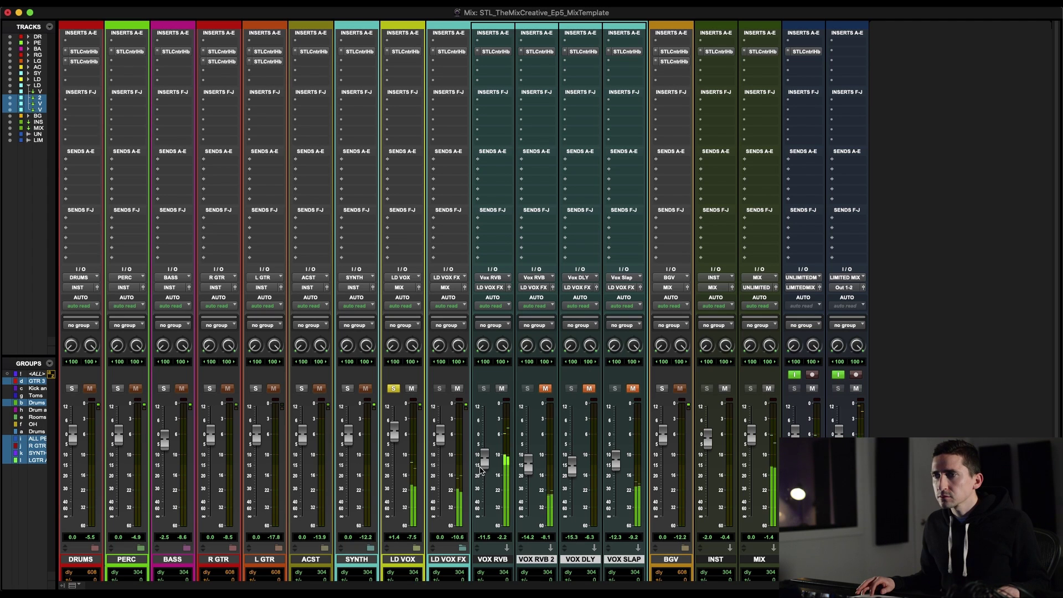
pyautogui.keyDown('alt'); pyautogui.click(483, 460); pyautogui.keyUp('alt')
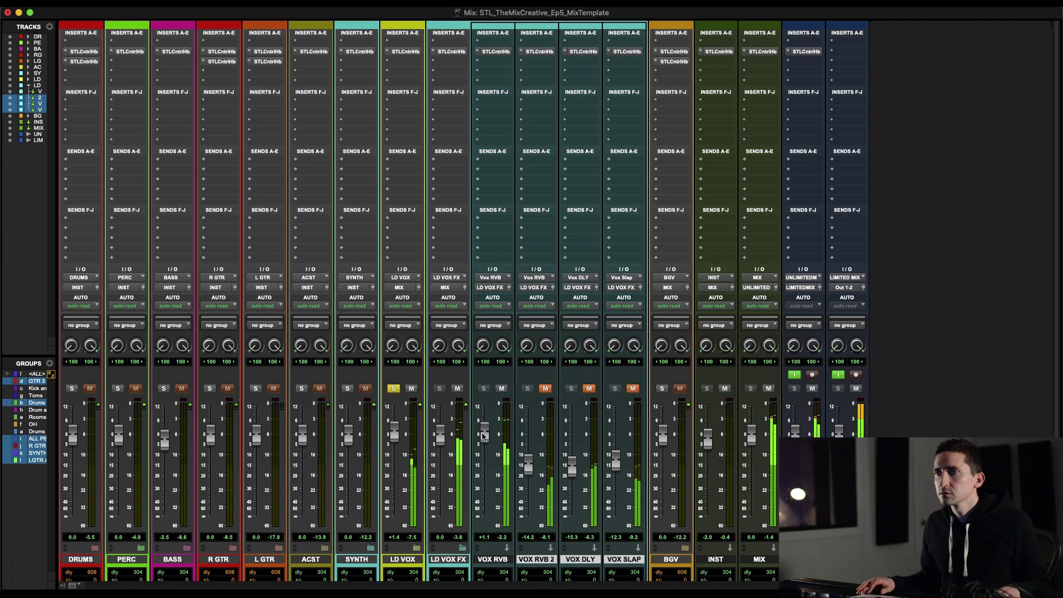
pyautogui.click(495, 52)
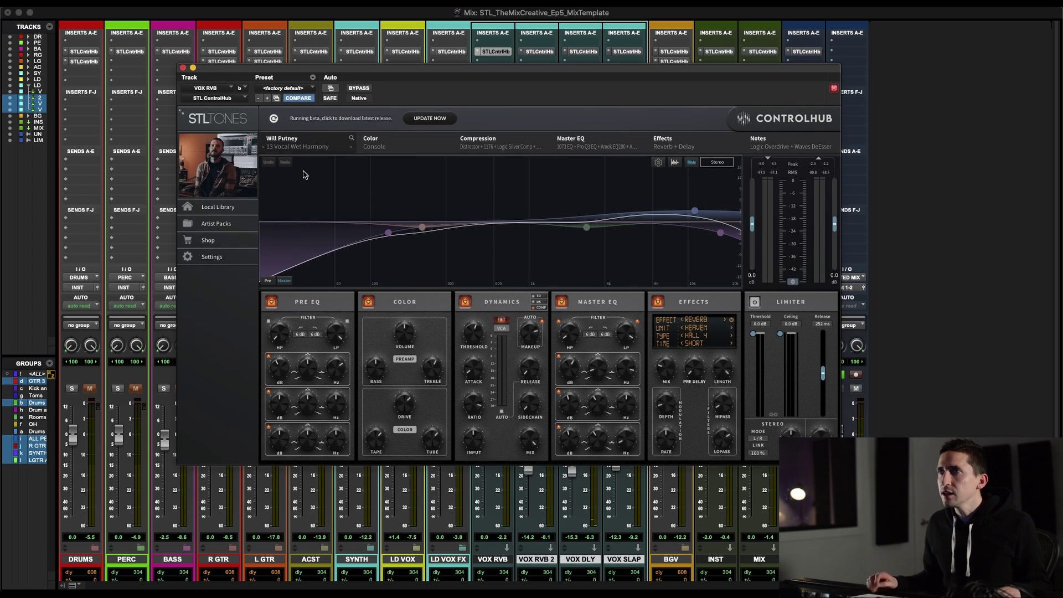
# Unmute VOX RVB 2, mute VOX RVB, and check VOX RVB 2's ControlHub
pyautogui.click(183, 68)
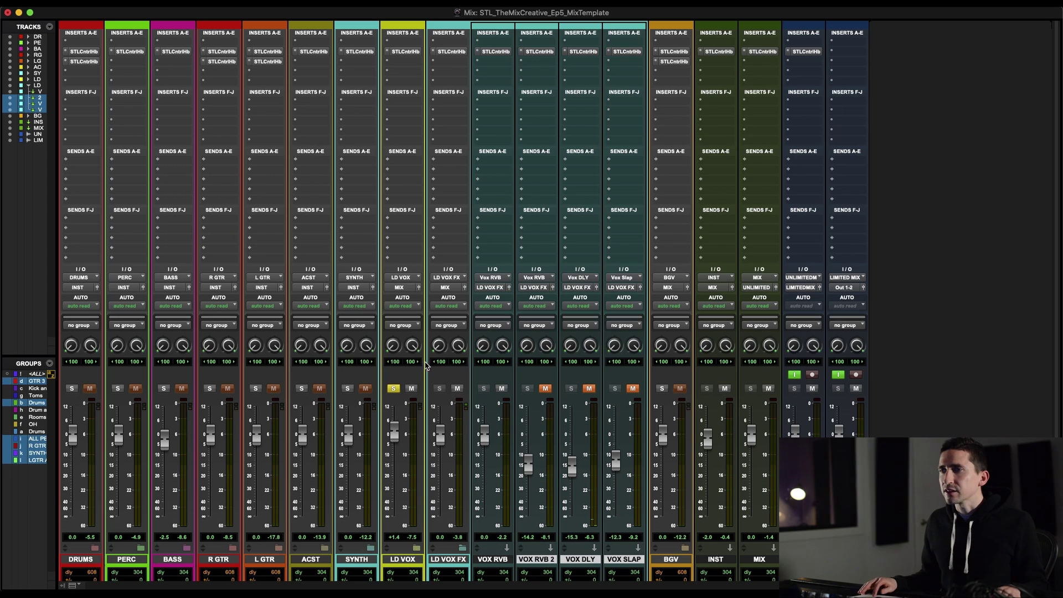
pyautogui.click(546, 388)
pyautogui.click(501, 389)
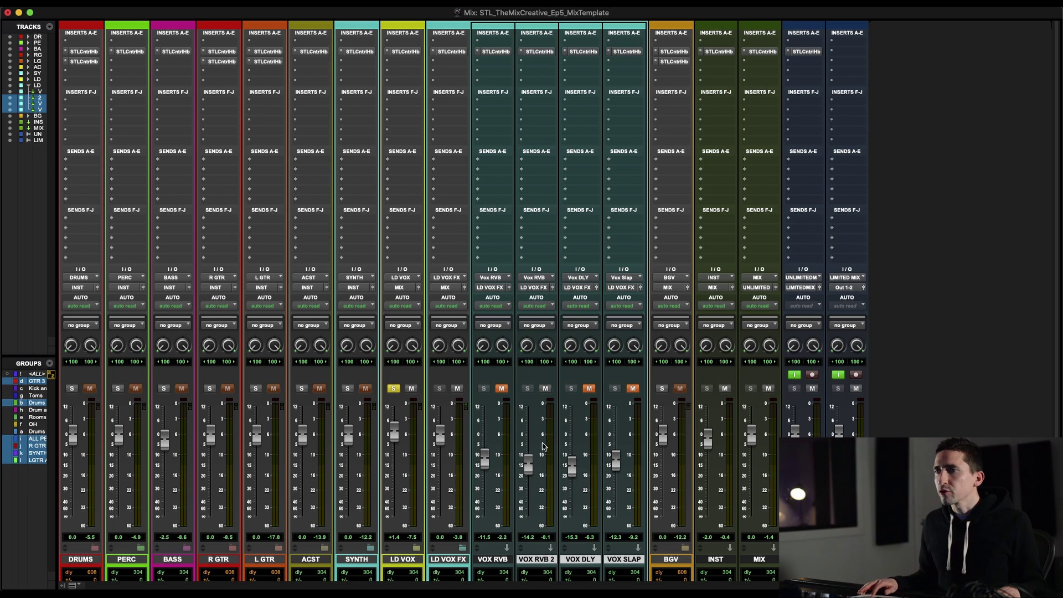
pyautogui.click(540, 52)
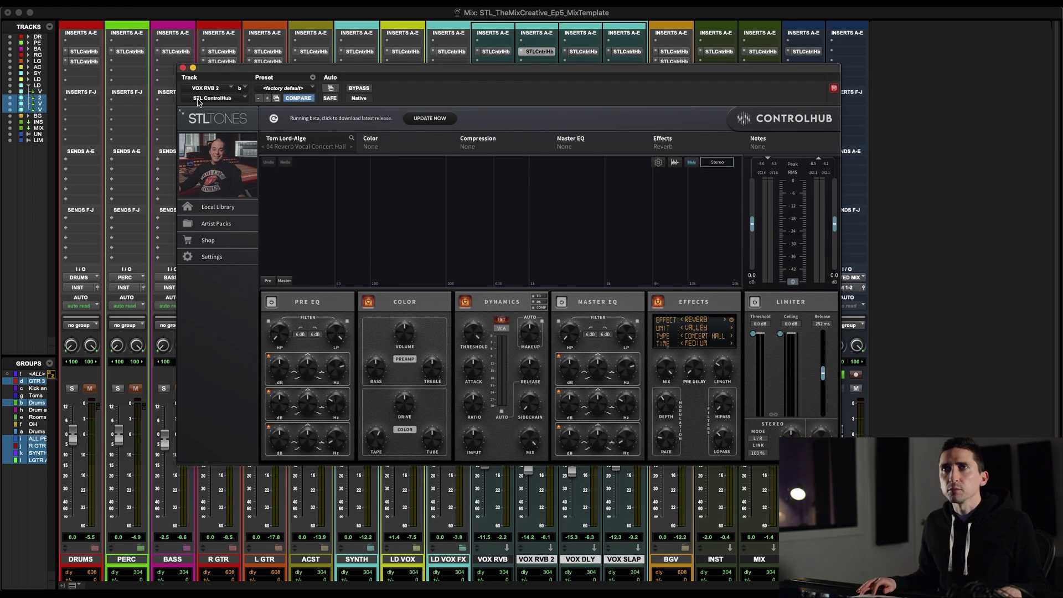
pyautogui.click(184, 68)
# Set VOX RVB 2 back to 0 dB, unmute VOX DLY and open its ControlHub
pyautogui.keyDown('alt'); pyautogui.click(529, 467); pyautogui.keyUp('alt')
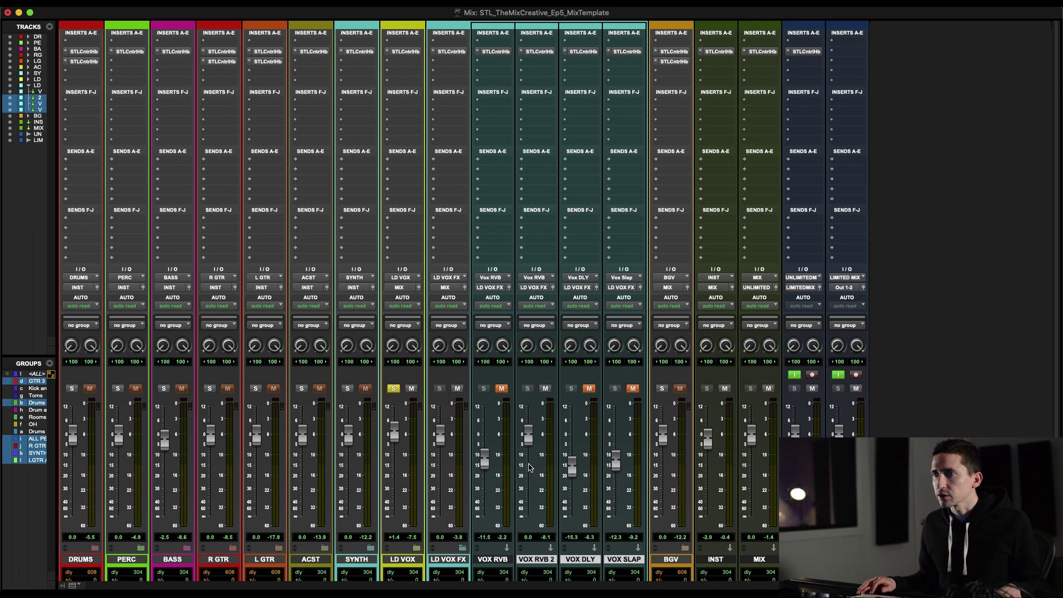
pyautogui.moveTo(528, 437); pyautogui.dragTo(530, 426)
pyautogui.keyDown('alt'); pyautogui.click(528, 423); pyautogui.keyUp('alt')
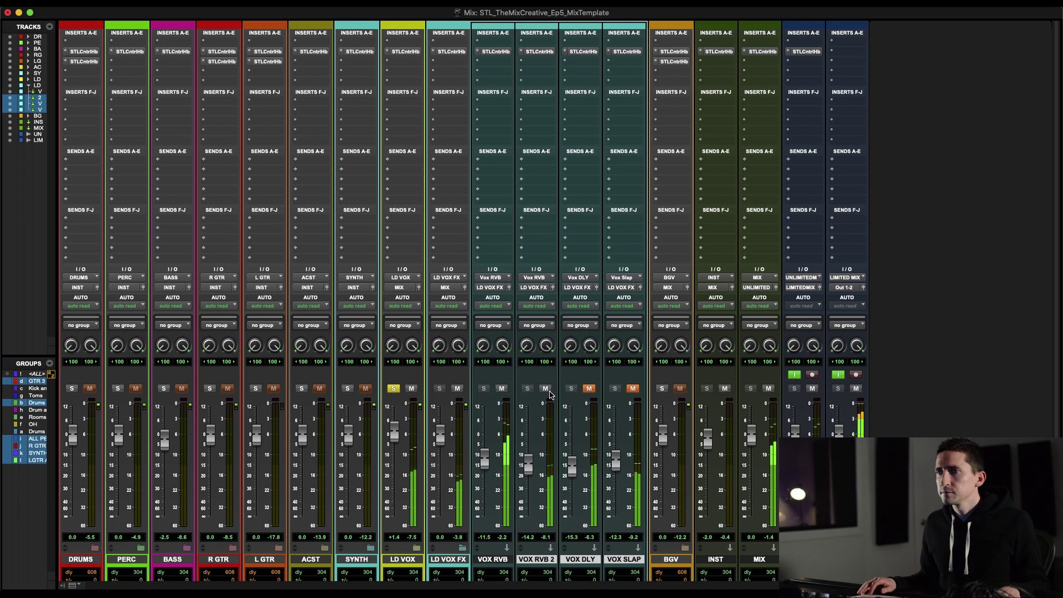
pyautogui.click(589, 388)
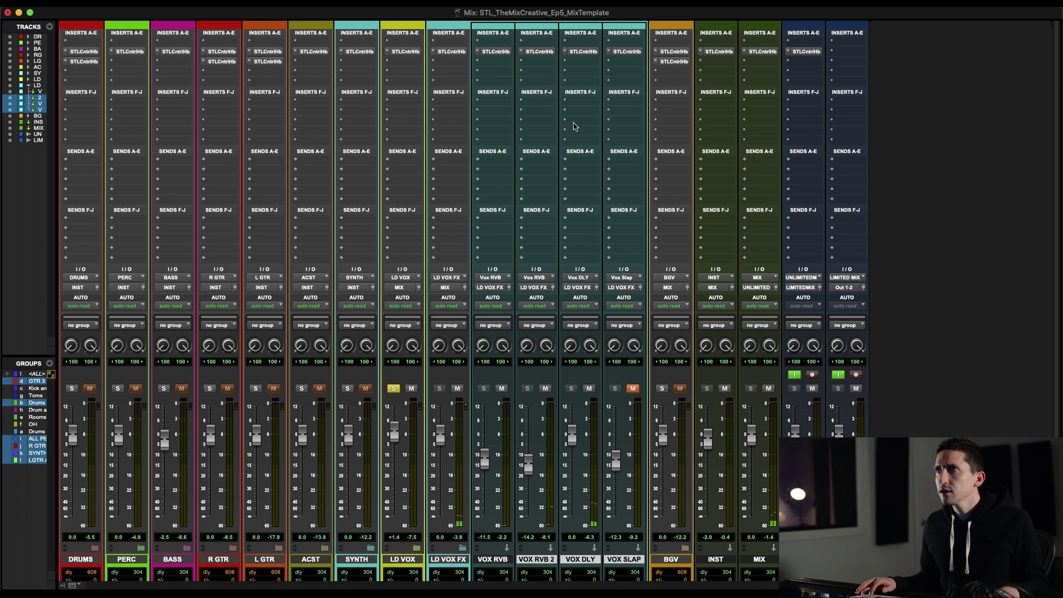
pyautogui.click(587, 52)
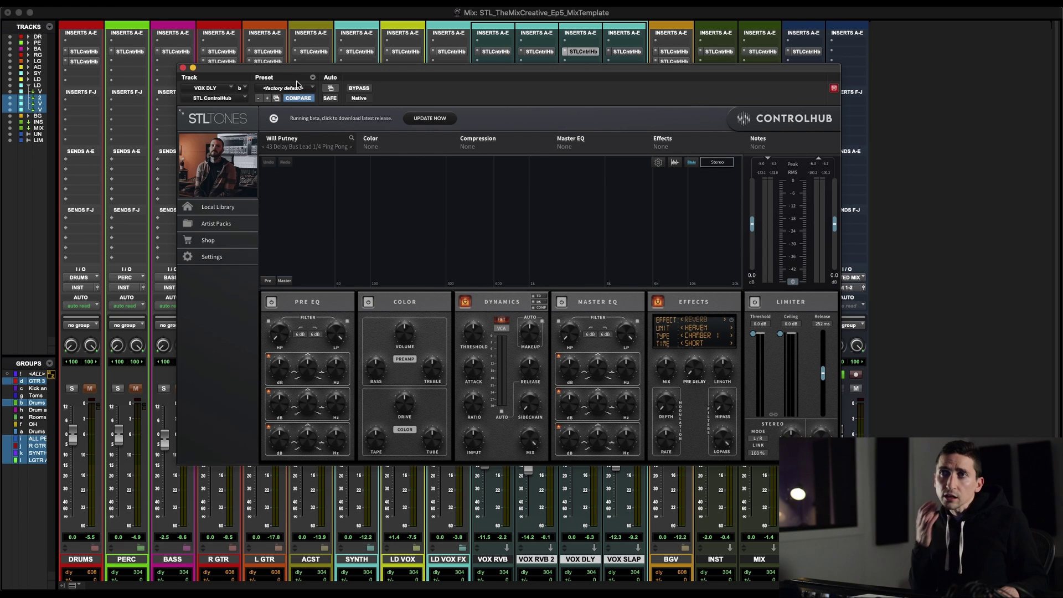
# Play VOX DLY through its ControlHub, close it, and lower VOX DLY to -15.3 dB
pyautogui.moveTo(339, 72); pyautogui.dragTo(325, 51)
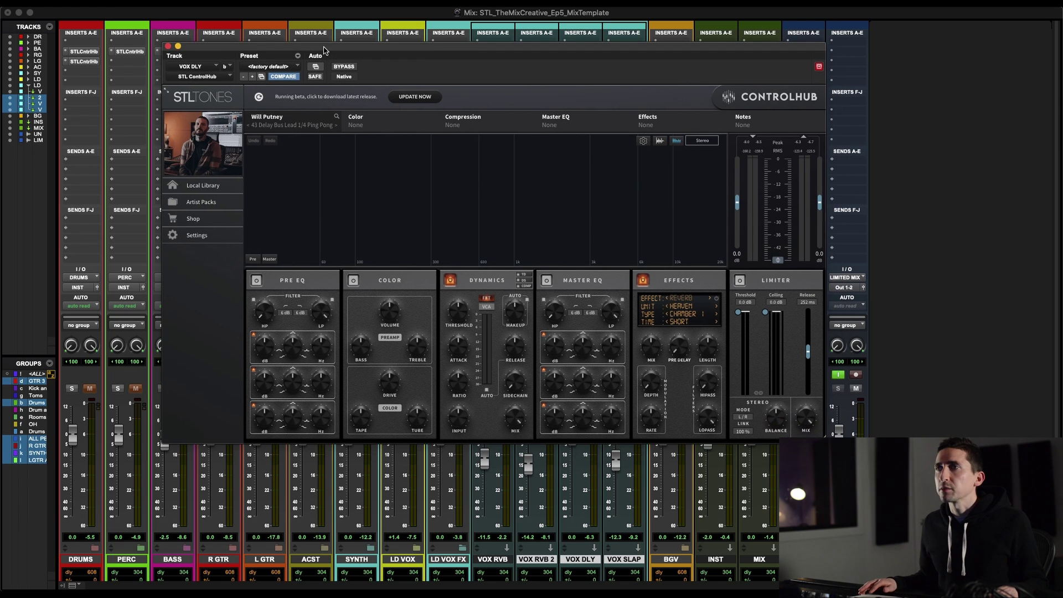
pyautogui.press('space')
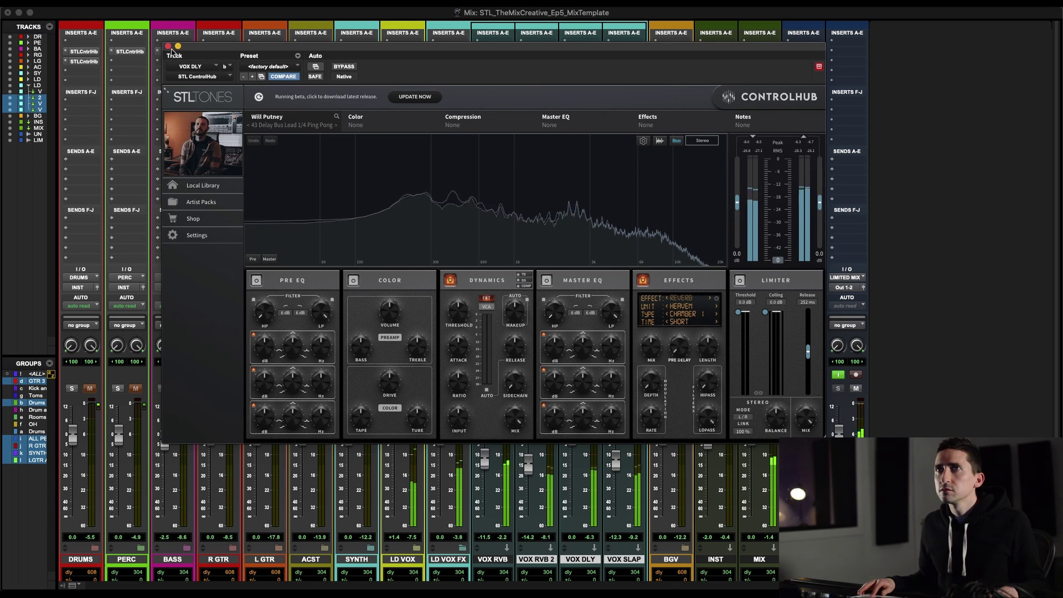
pyautogui.press('super+w')
pyautogui.moveTo(574, 429); pyautogui.dragTo(574, 459)
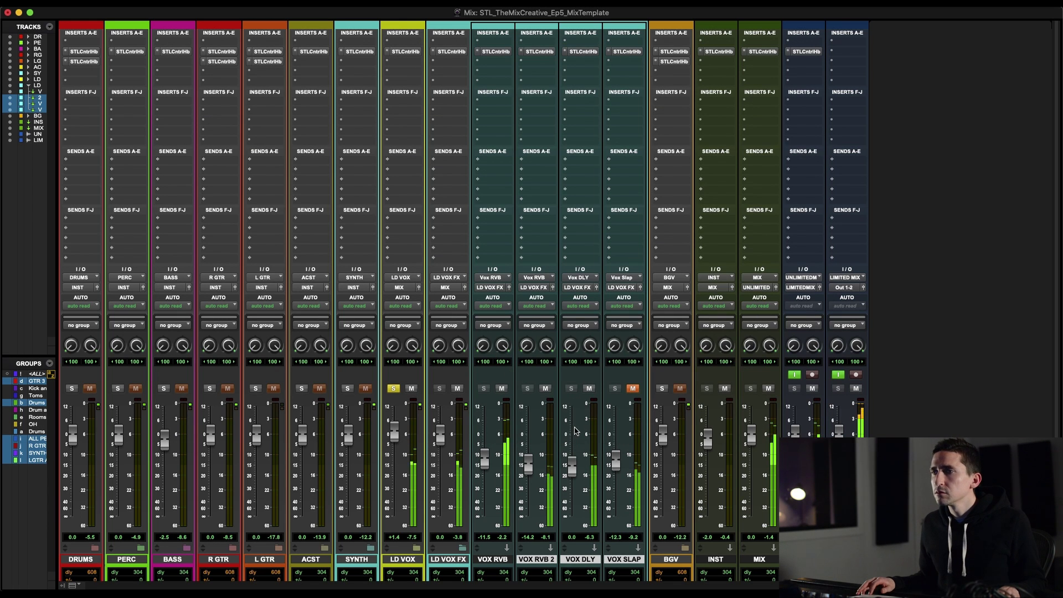
# Unmute VOX SLAP and audition its slap-delay ControlHub during playback
pyautogui.click(634, 388)
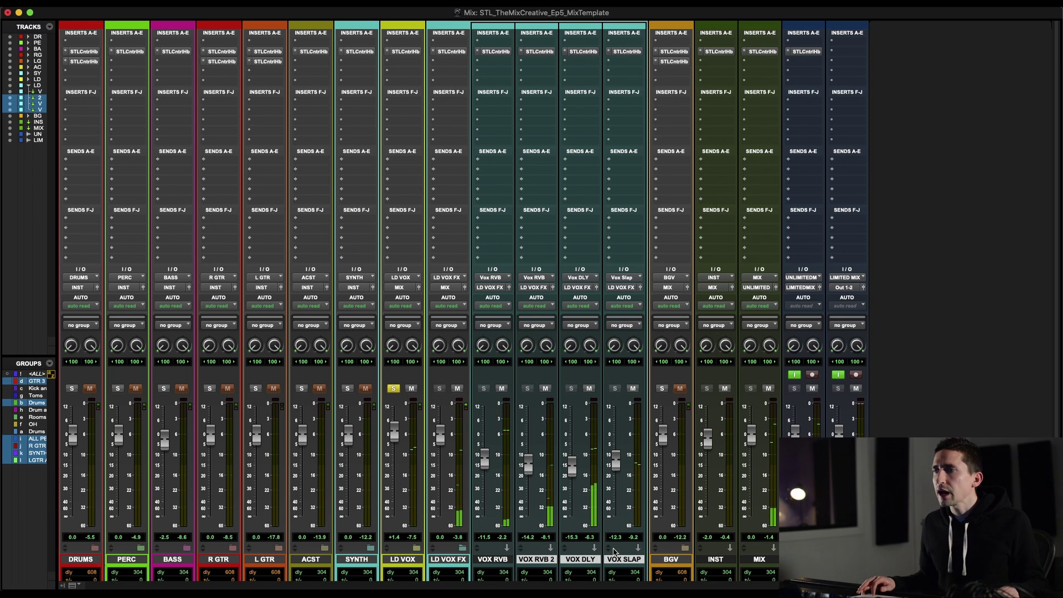
pyautogui.click(627, 51)
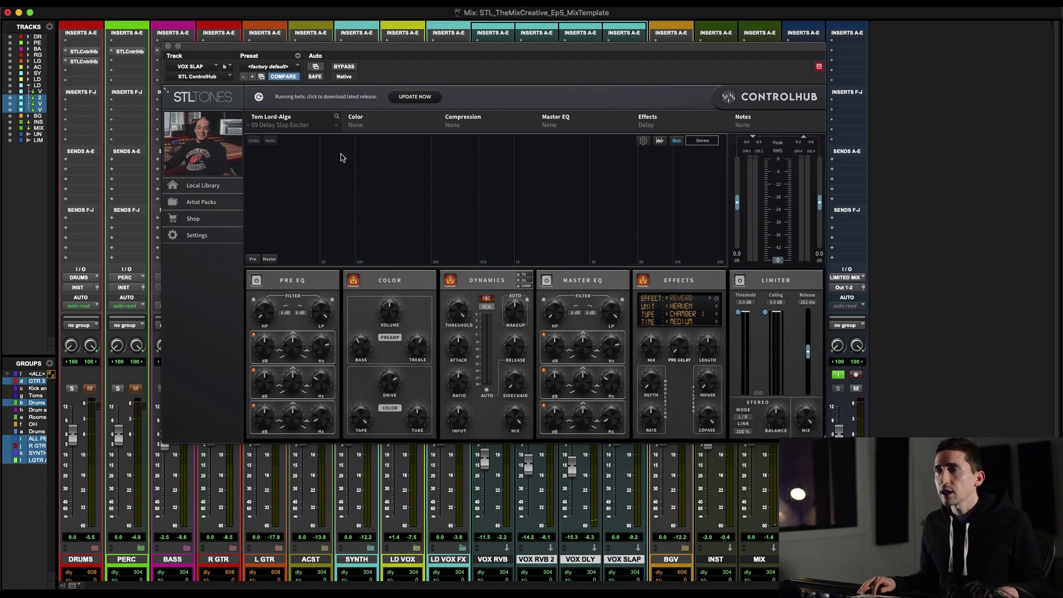
pyautogui.press('space')
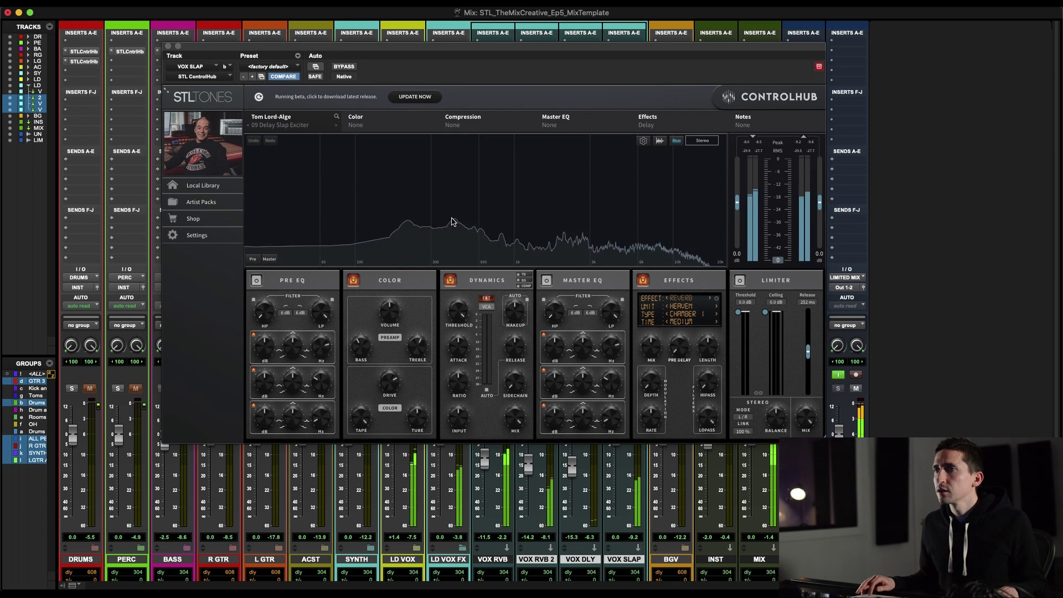
pyautogui.click(169, 47)
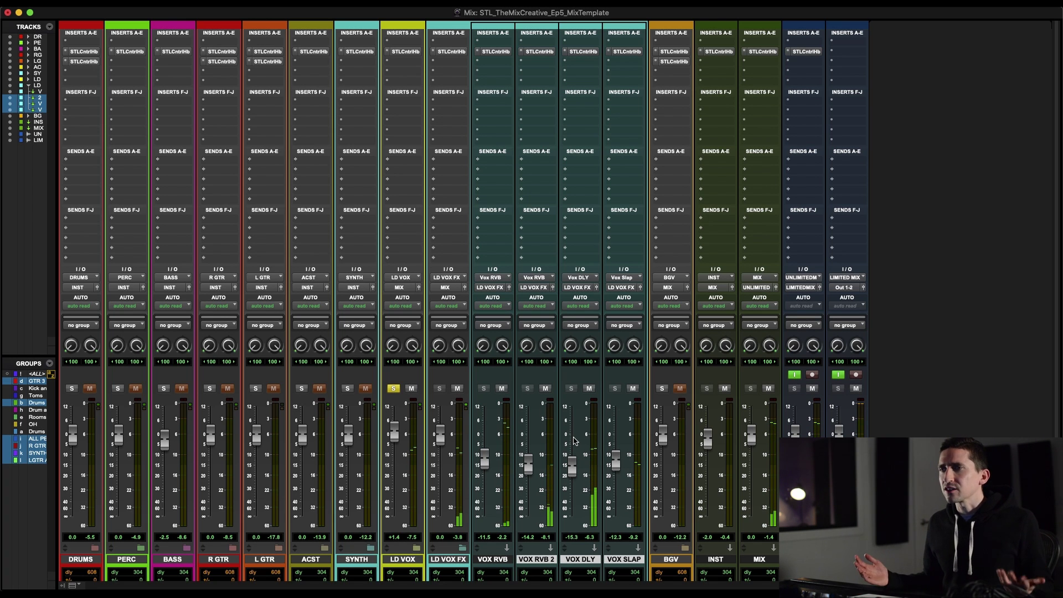
# Select VOX RVB and LD VOX FX, then take LD VOX out of solo
pyautogui.click(492, 559)
pyautogui.click(463, 560)
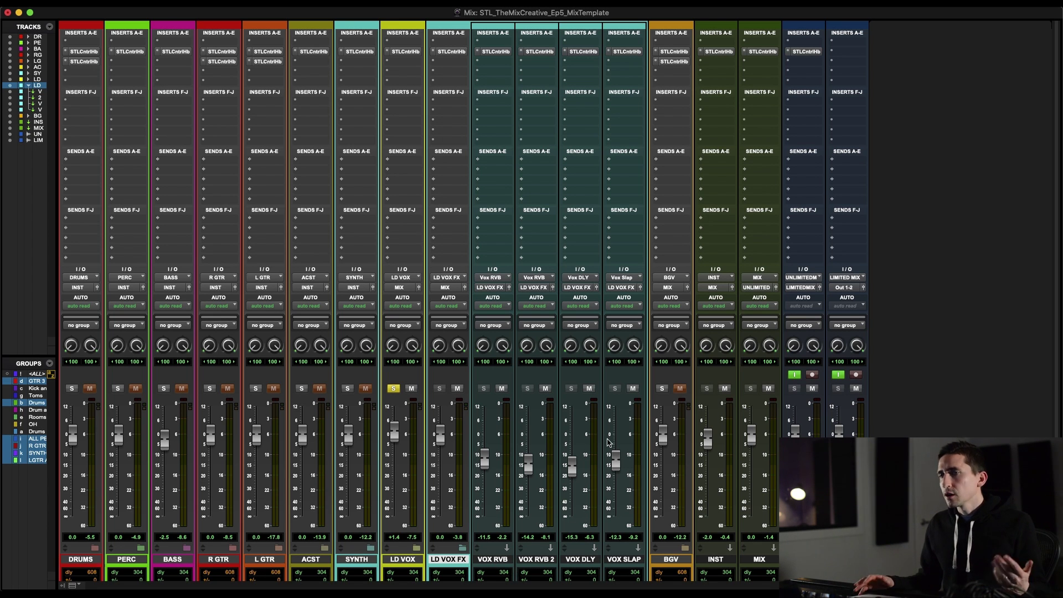
pyautogui.keyDown('alt'); pyautogui.click(484, 388); pyautogui.keyUp('alt')
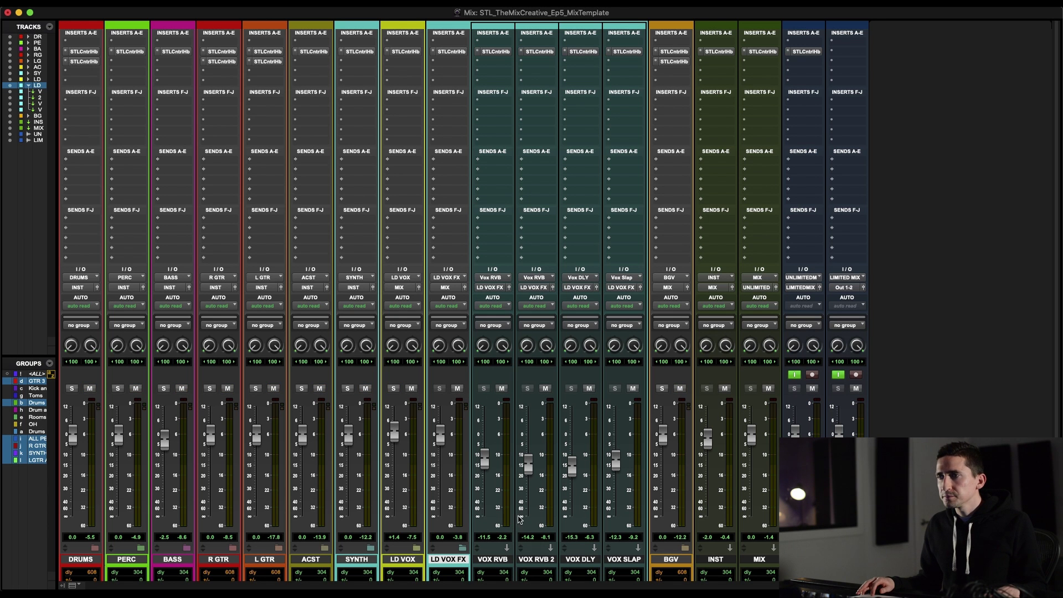
# Collapse the LD VOX FX folder in the Edit window and return to the mixer
pyautogui.press('super+equal')
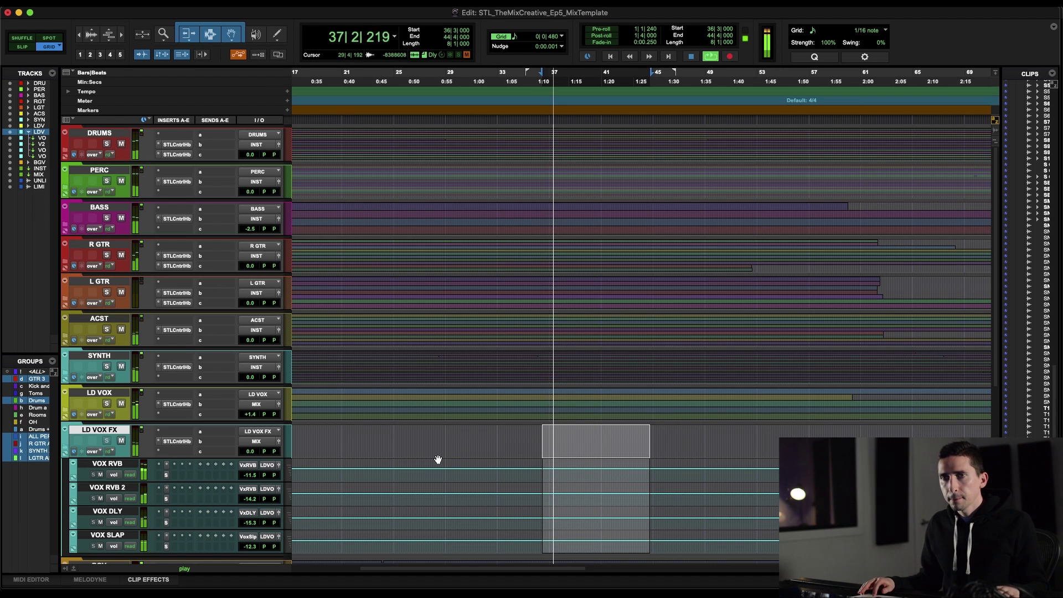
pyautogui.moveTo(488, 472); pyautogui.dragTo(567, 523)
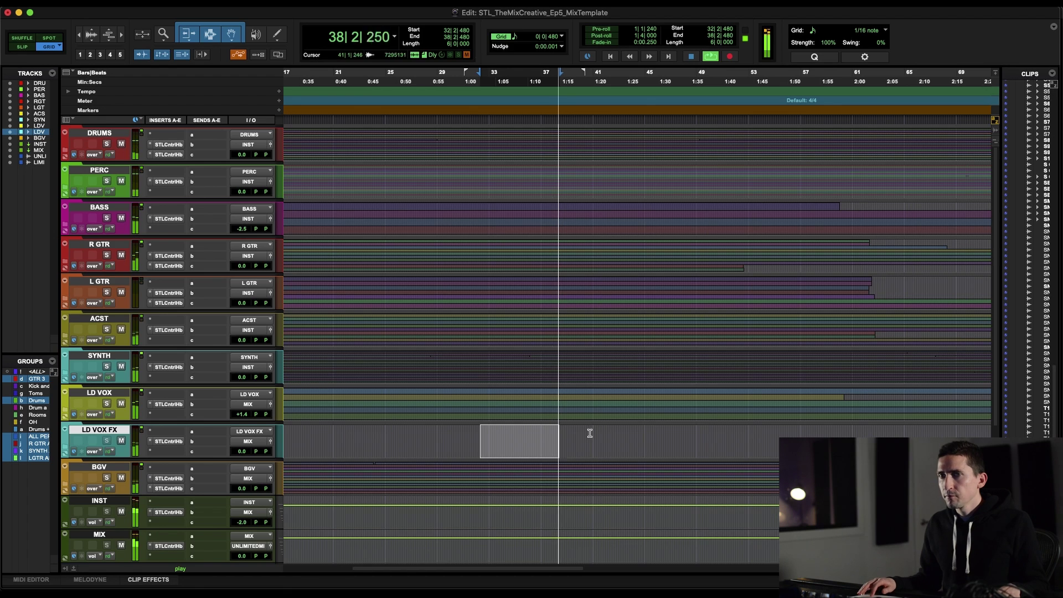
pyautogui.press('super+equal')
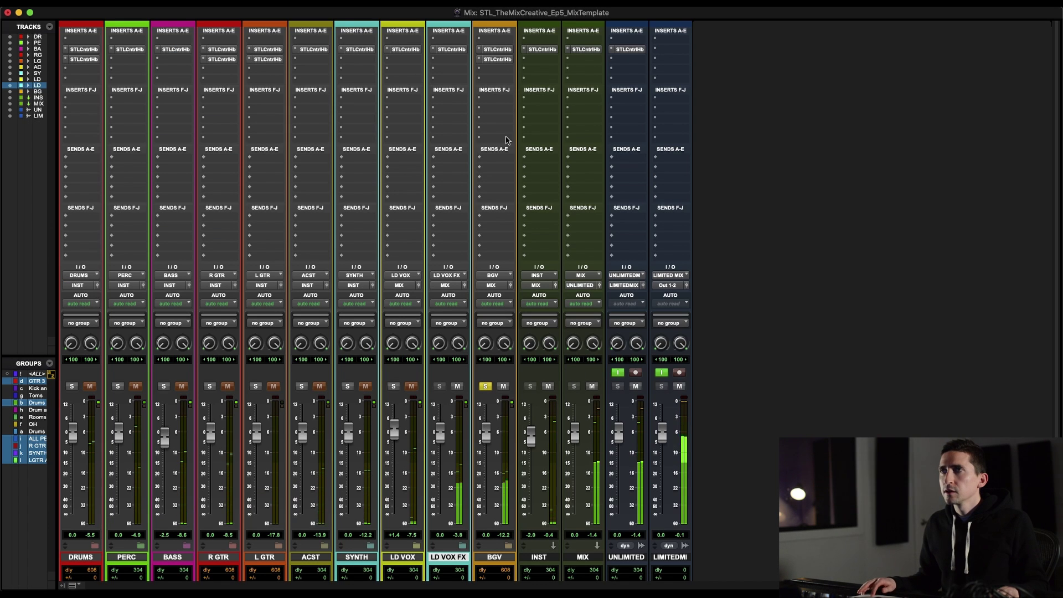
# Glance at BGV's ControlHub, close it, then select LD VOX, LD VOX FX and BGV
pyautogui.click(499, 60)
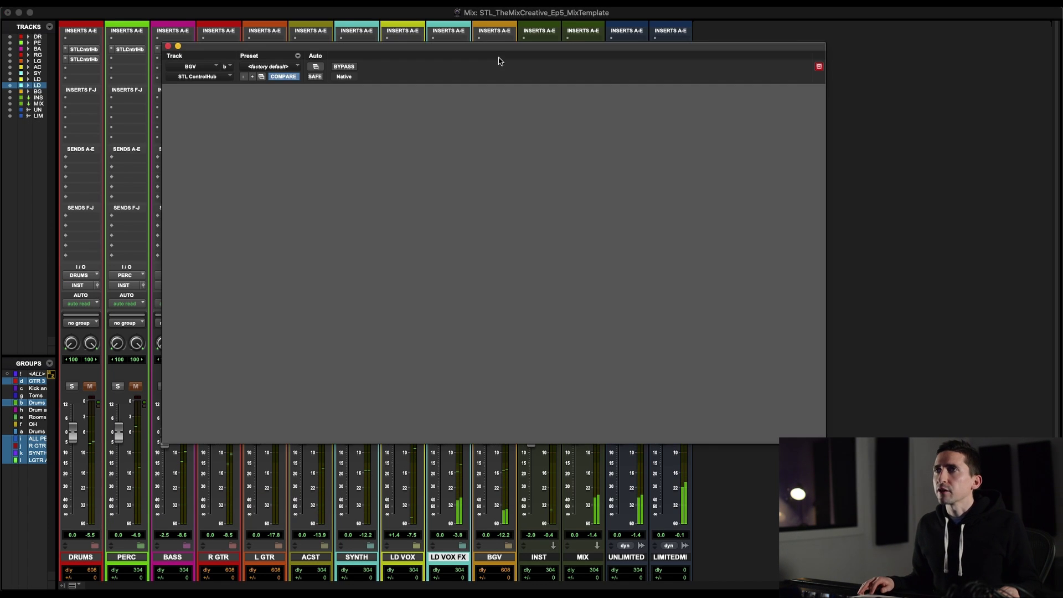
pyautogui.moveTo(178, 51); pyautogui.dragTo(406, 16)
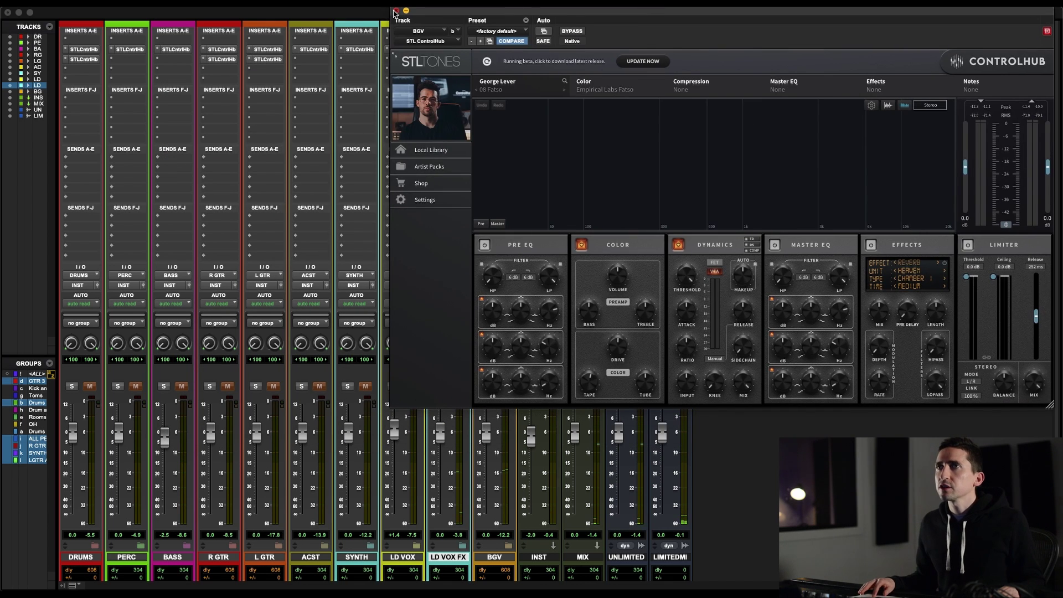
pyautogui.click(396, 11)
pyautogui.click(413, 559)
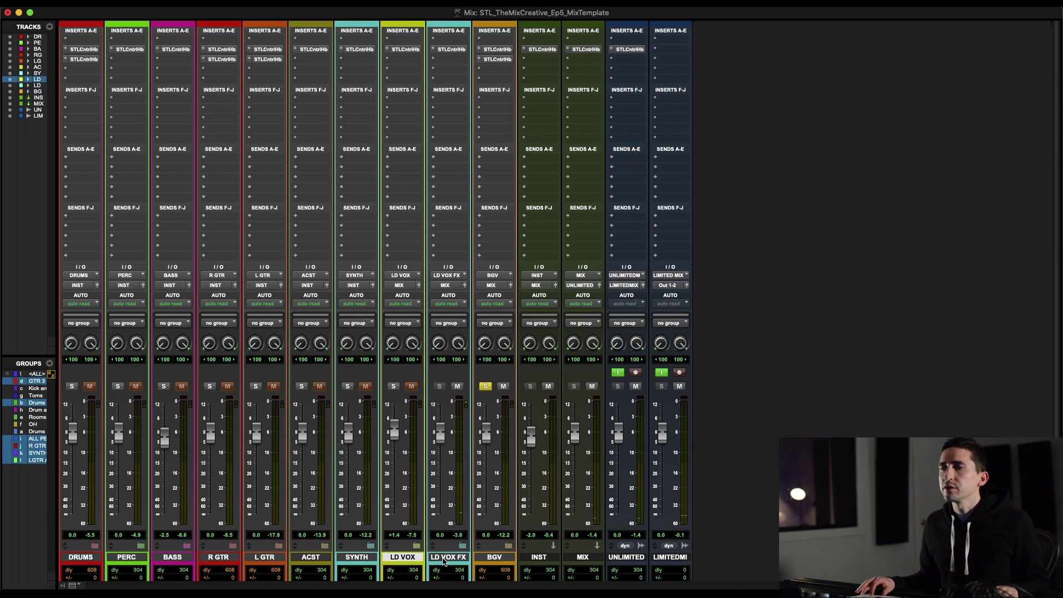
pyautogui.keyDown('shift'); pyautogui.click(447, 559); pyautogui.keyUp('shift')
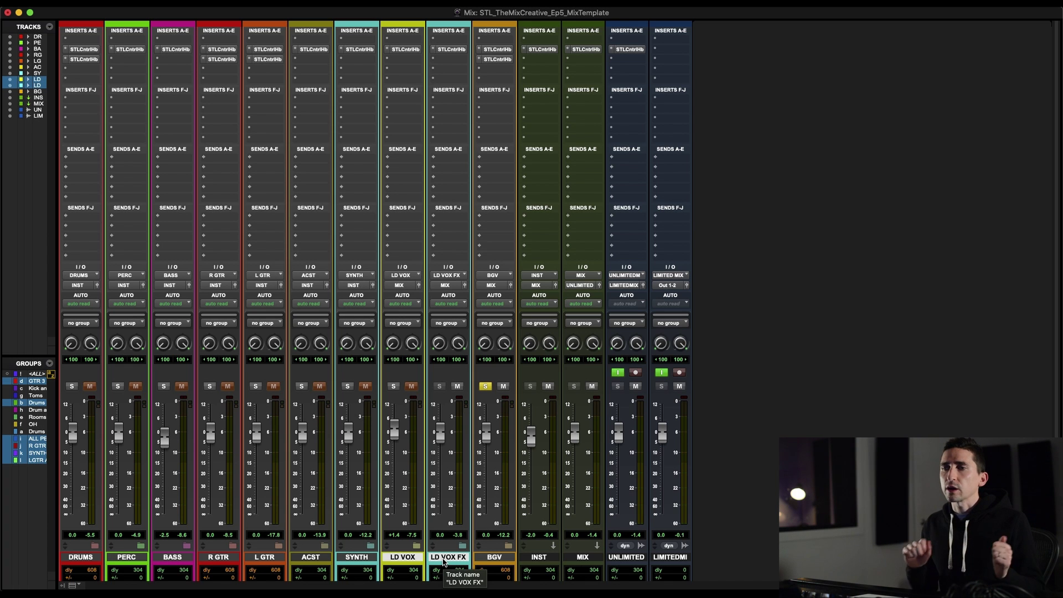
pyautogui.click(493, 558)
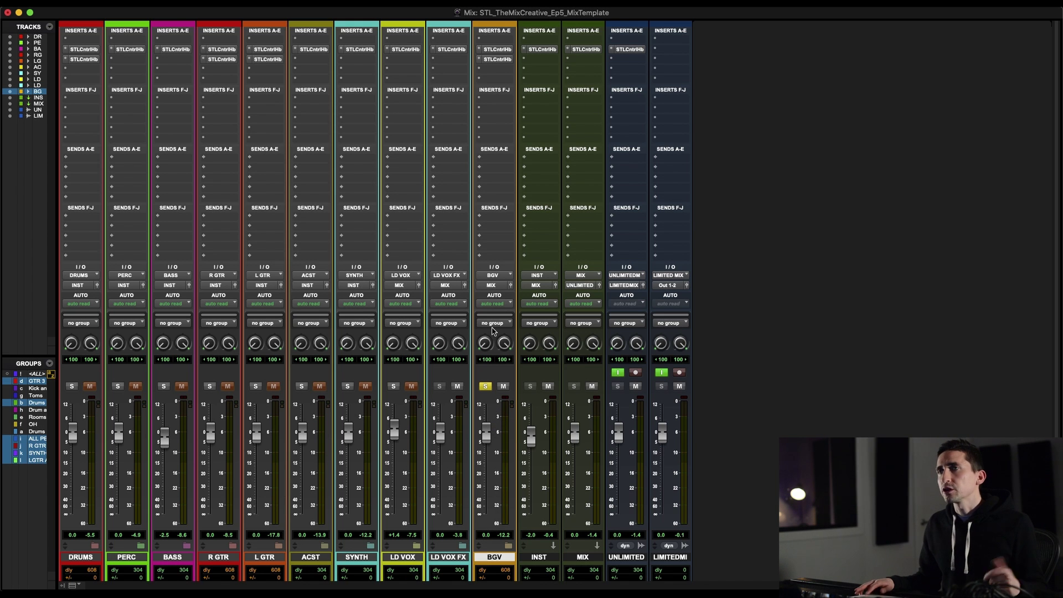
# Play the backing vocals and A/B BGV's color ControlHub via bypass, then close it
pyautogui.click(500, 50)
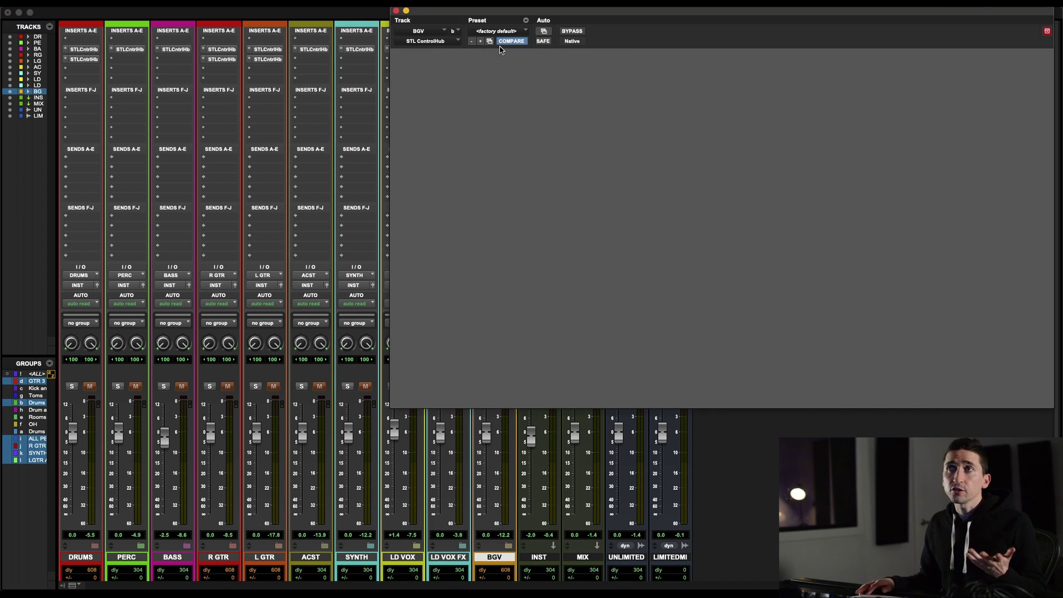
pyautogui.moveTo(474, 13); pyautogui.dragTo(205, 71)
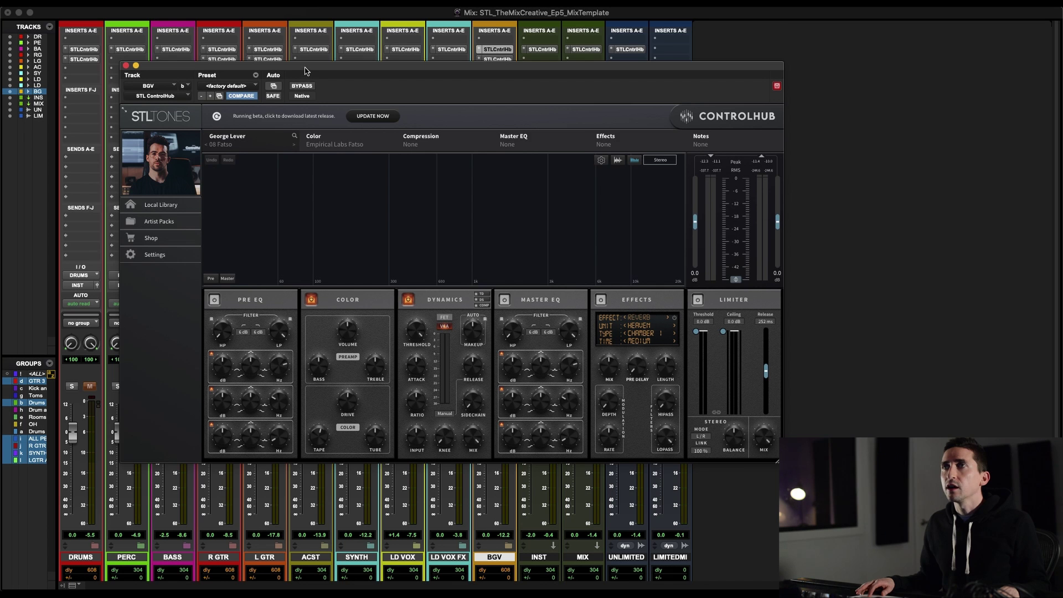
pyautogui.moveTo(305, 70); pyautogui.dragTo(273, 21)
pyautogui.press('space')
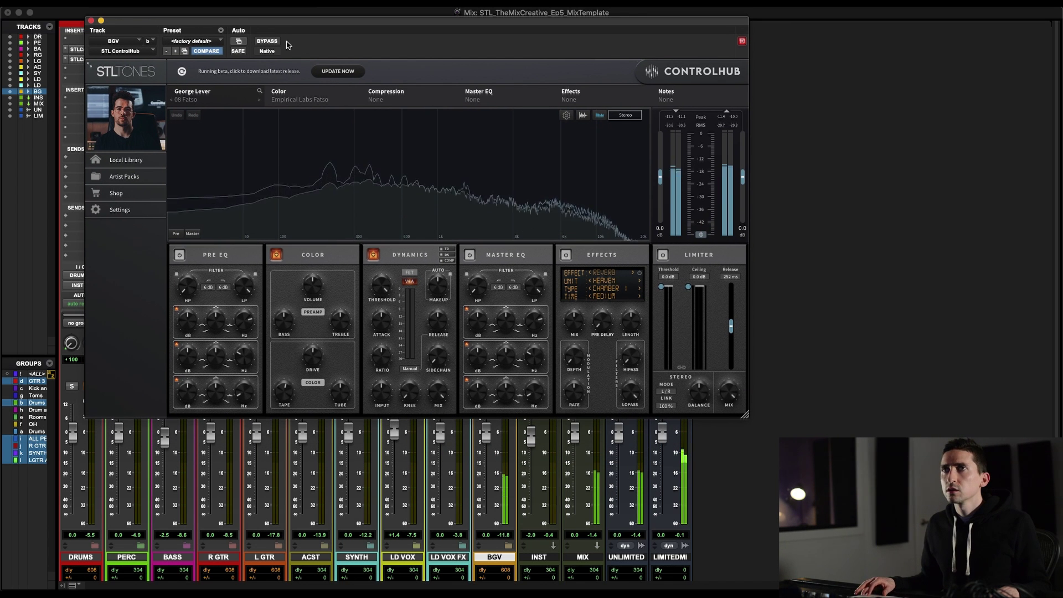
pyautogui.click(265, 54)
pyautogui.click(268, 42)
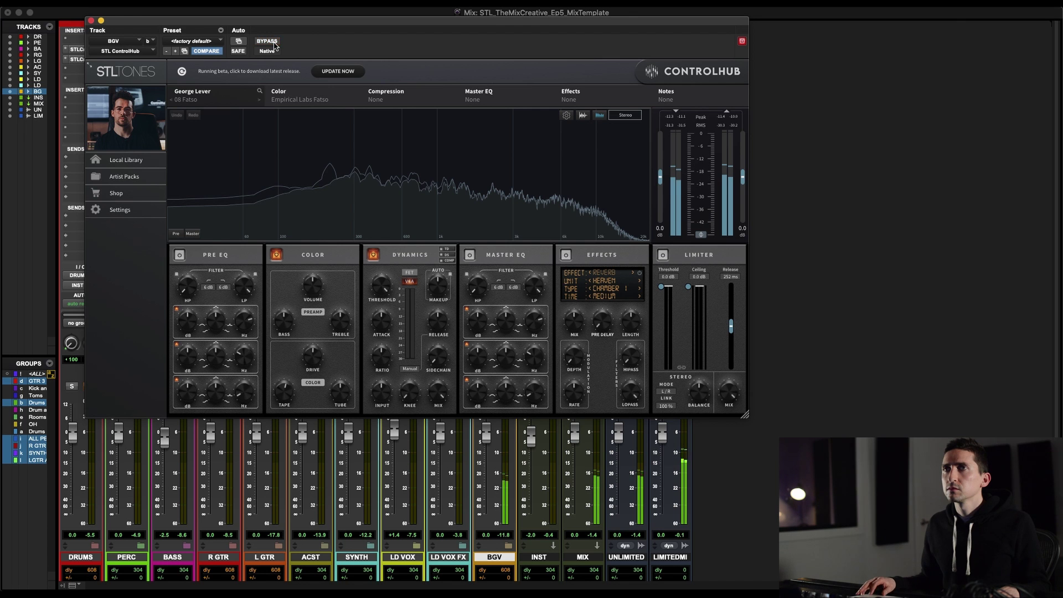
pyautogui.click(91, 21)
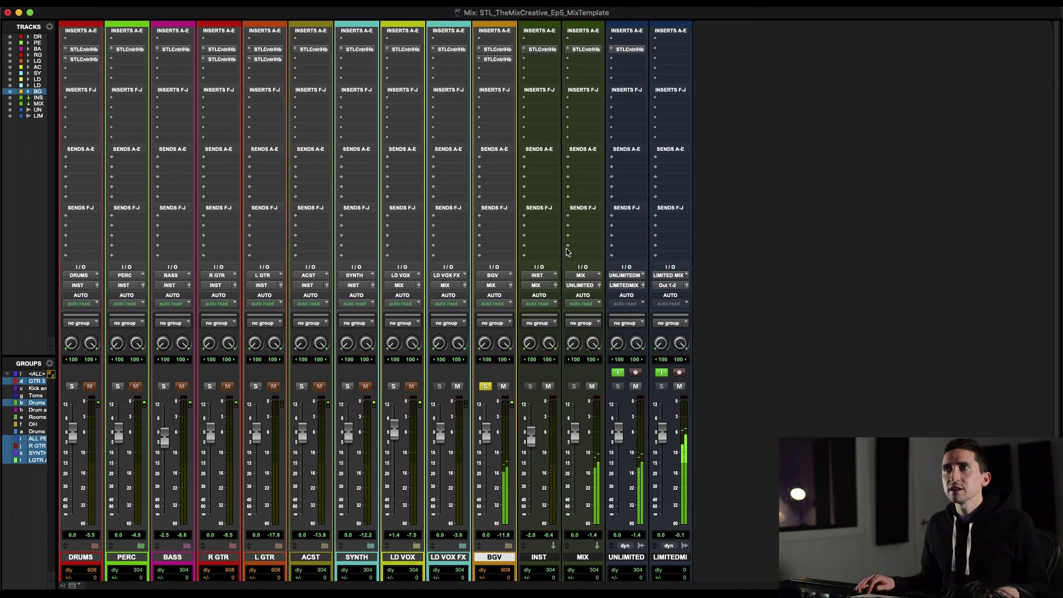
# On BGV's reverb ControlHub, lower the limiter mix from 100% to 19%
pyautogui.click(496, 63)
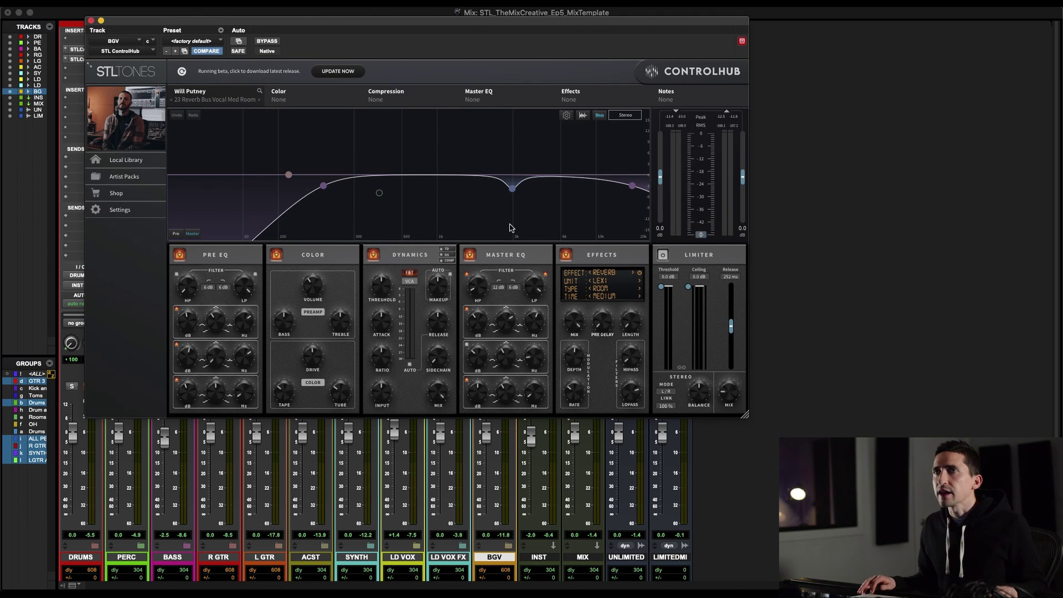
pyautogui.press('space')
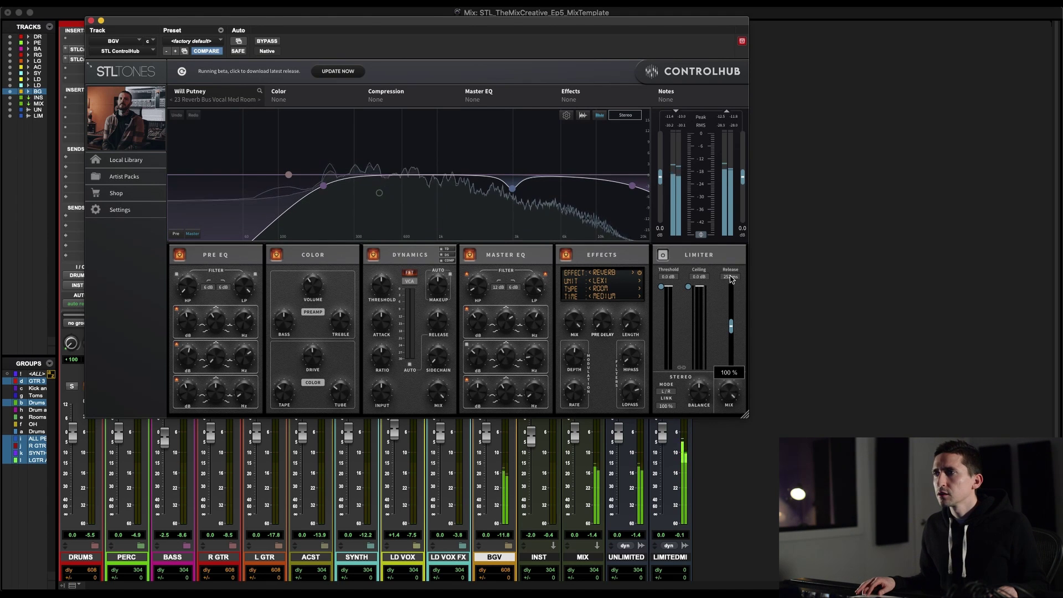
pyautogui.moveTo(729, 392); pyautogui.dragTo(739, 397)
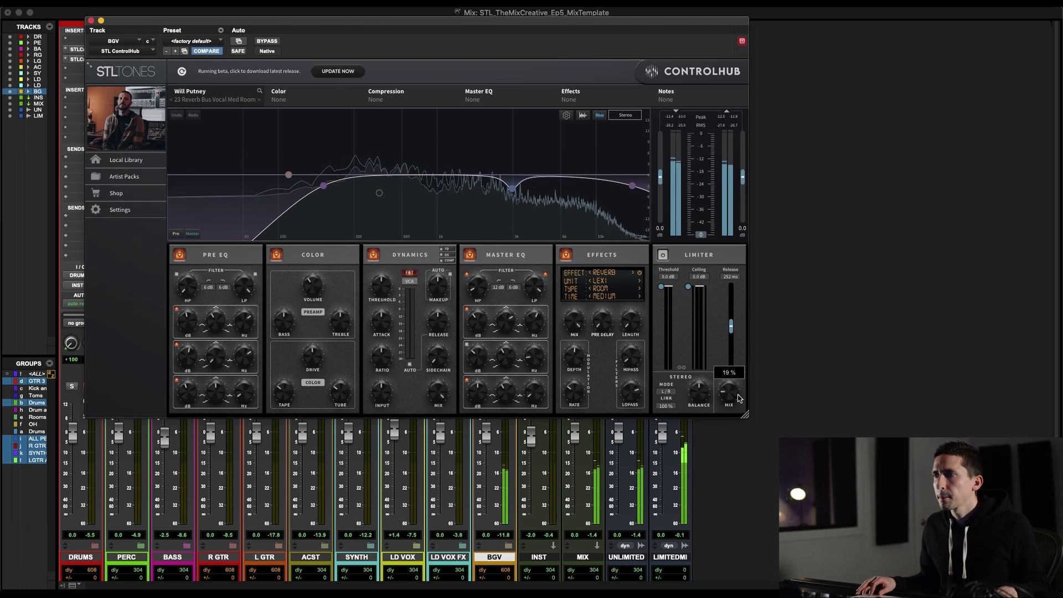
# Stop playback, unsolo BGV, mute LD VOX, LD VOX FX and BGV, and open INST's Mix Bus Glue ControlHub
pyautogui.press('super+w')
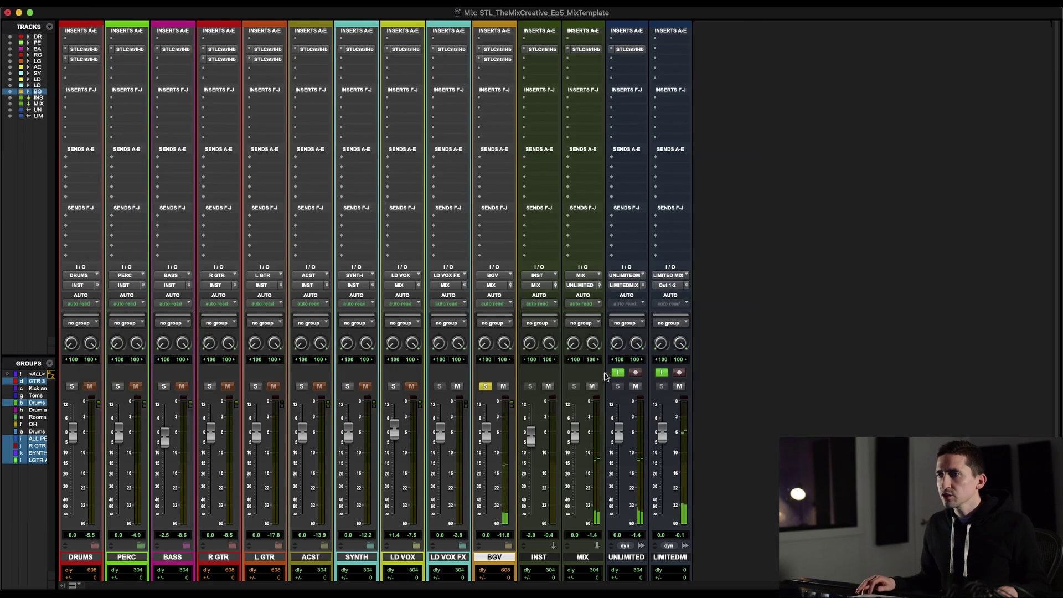
pyautogui.press('space')
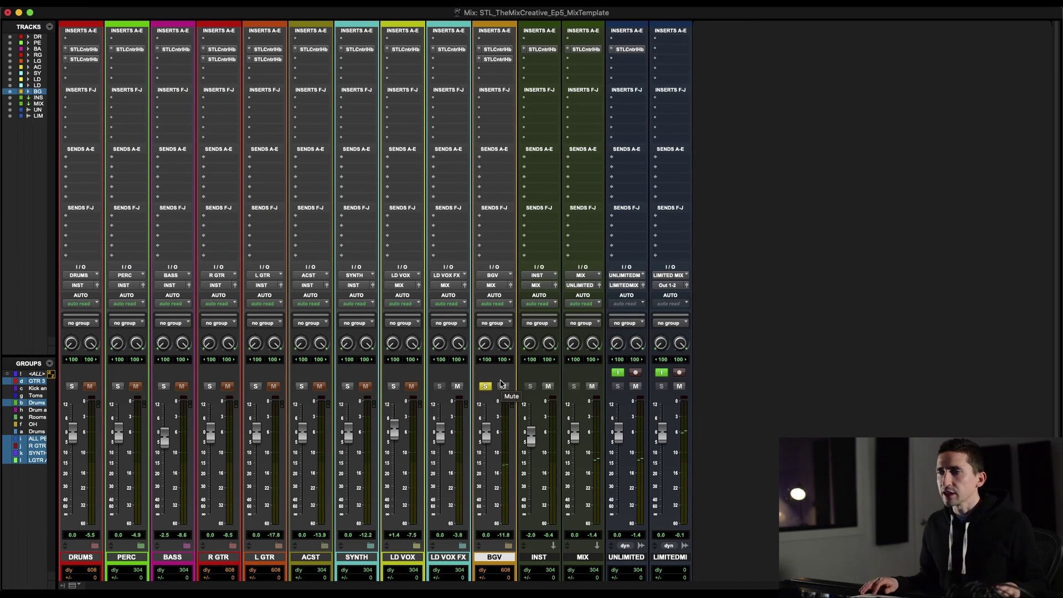
pyautogui.click(485, 386)
pyautogui.keyDown('shift'); pyautogui.click(398, 558); pyautogui.keyUp('shift')
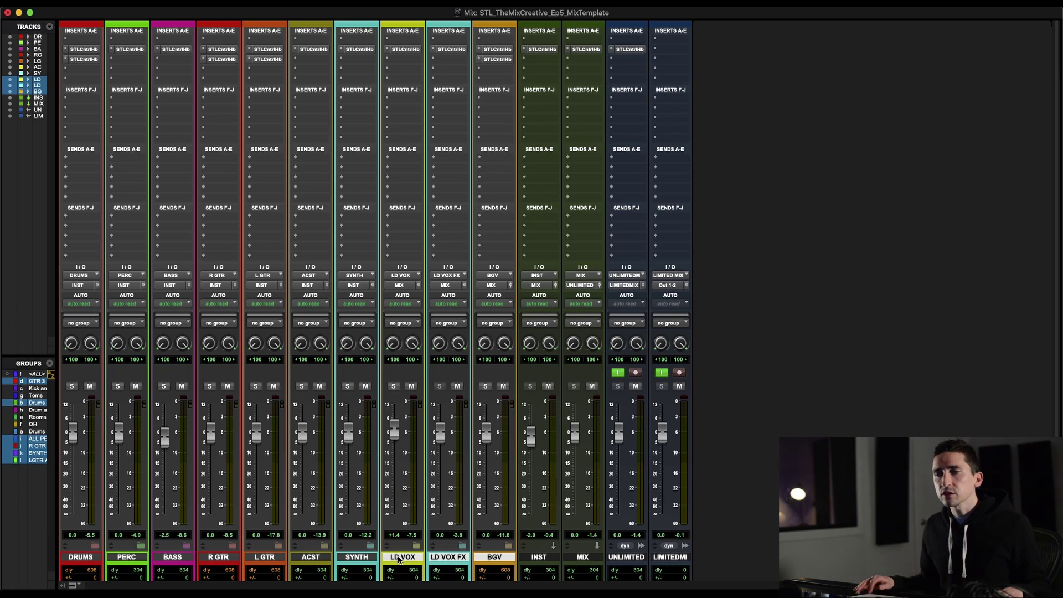
pyautogui.click(503, 386)
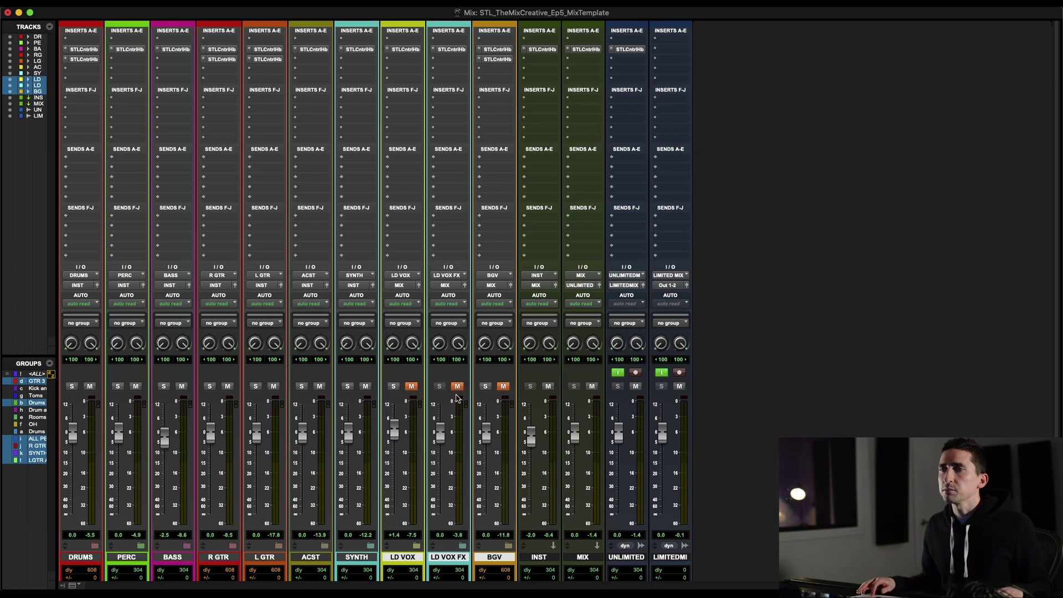
pyautogui.click(548, 50)
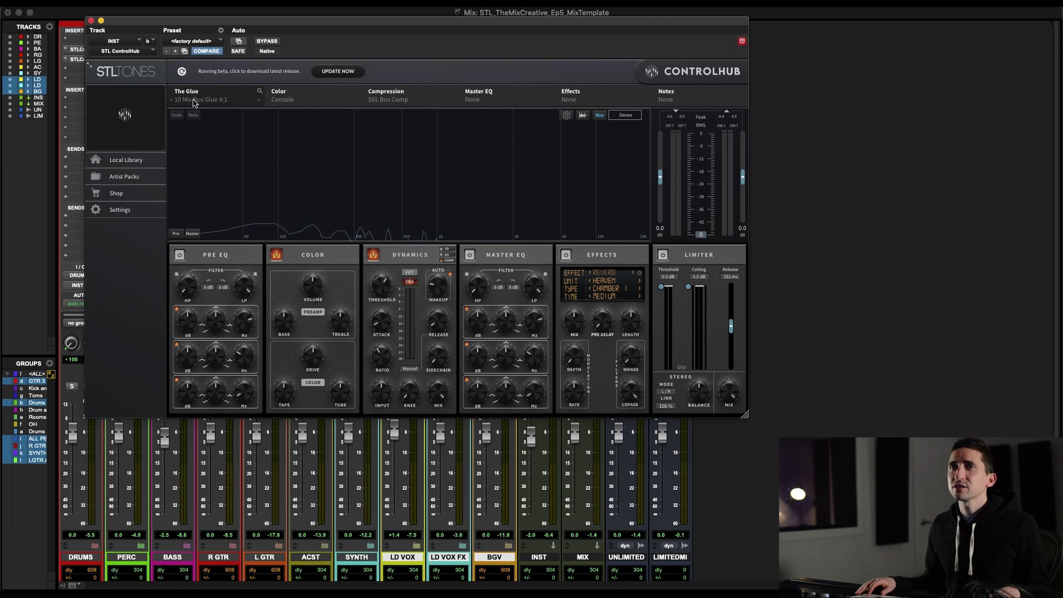
# Load the Mix Bus/Master '10 Mix Bus Glue 4:1' preset on the INST bus ControlHub
pyautogui.click(193, 101)
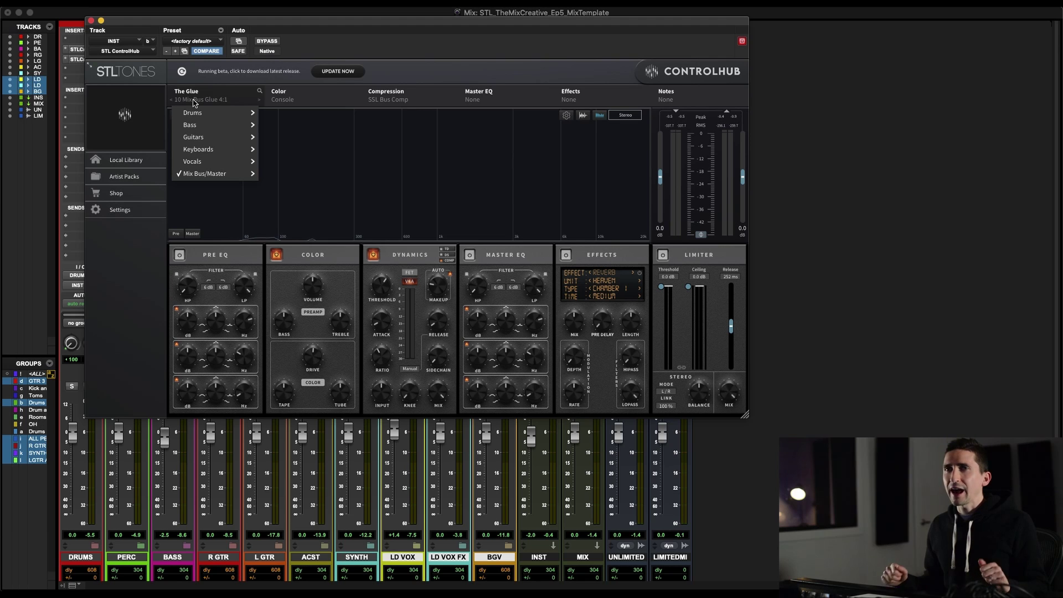
pyautogui.moveTo(200, 114)
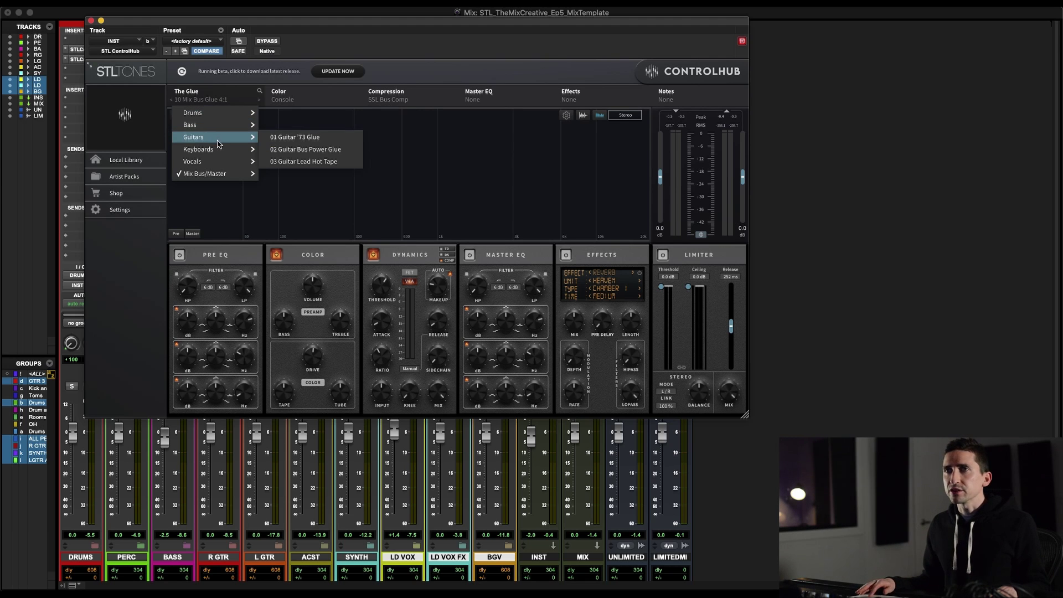
pyautogui.moveTo(220, 150)
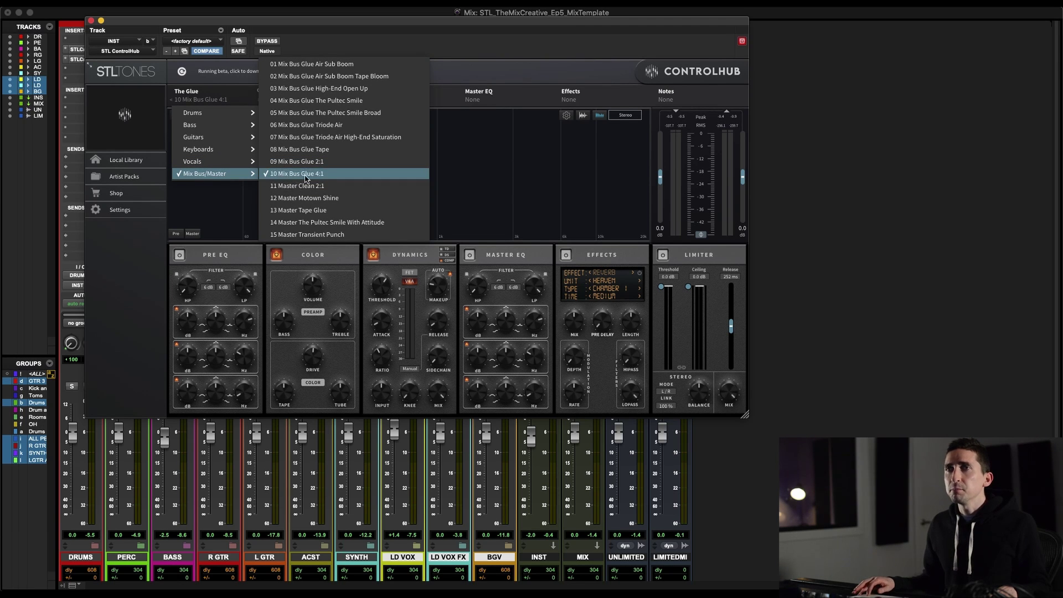
pyautogui.click(517, 152)
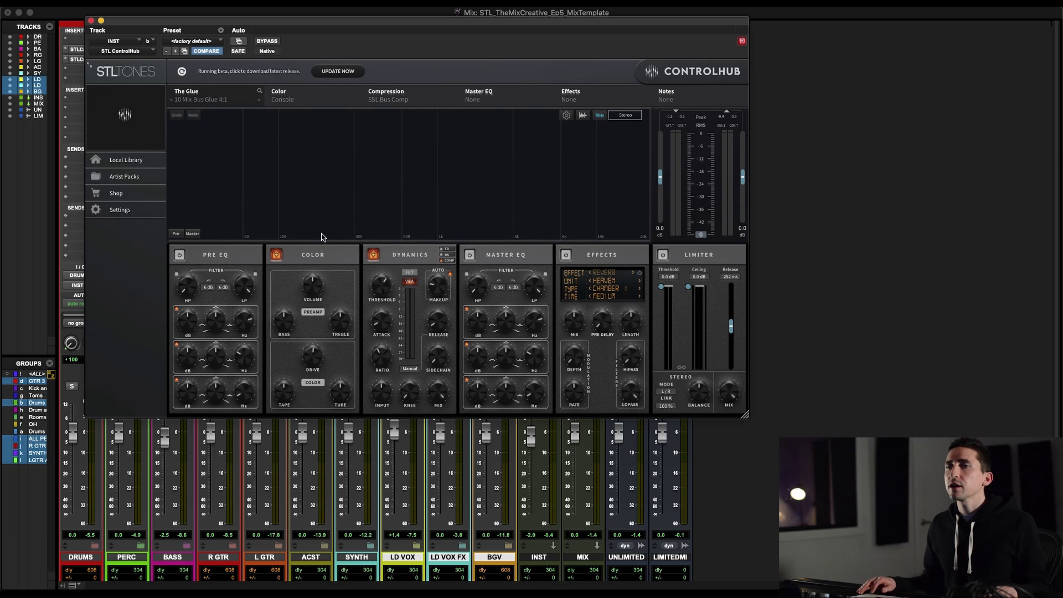
# Compare the INST bus processing against bypass during playback, then close the plugin window
pyautogui.press('space')
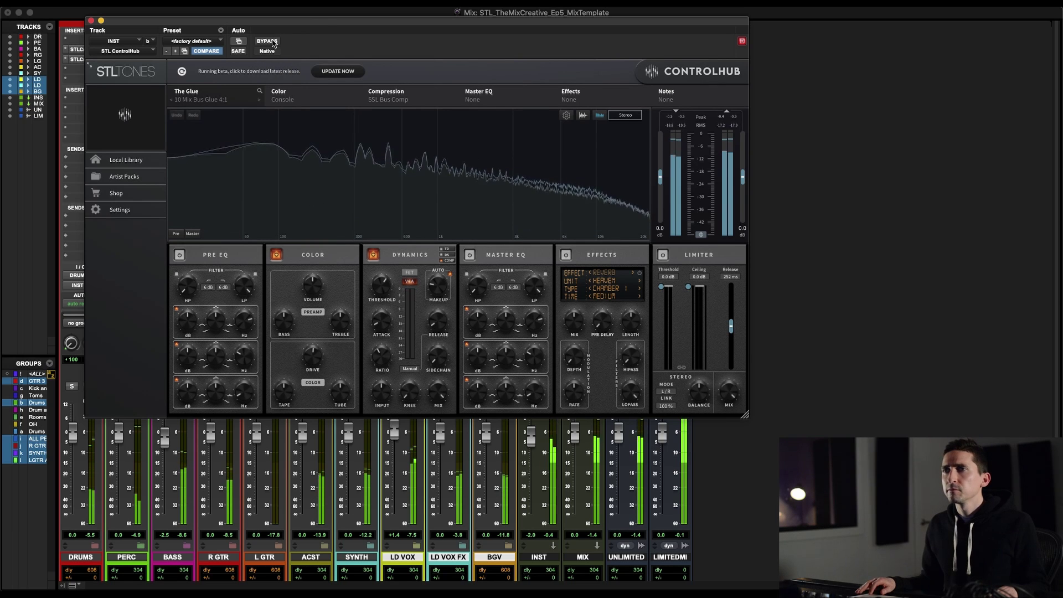
pyautogui.click(266, 41)
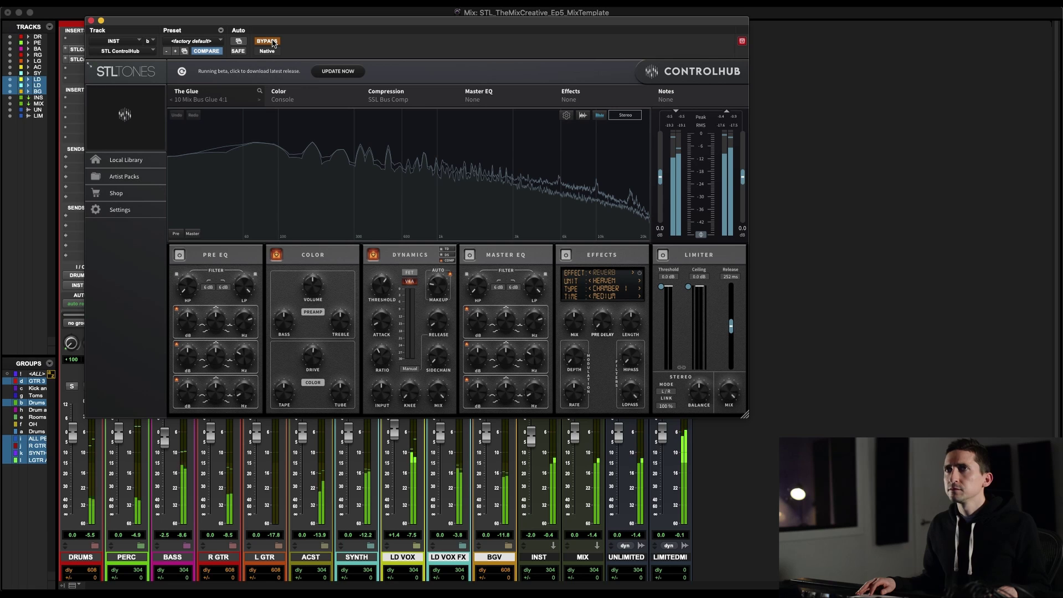
pyautogui.click(266, 41)
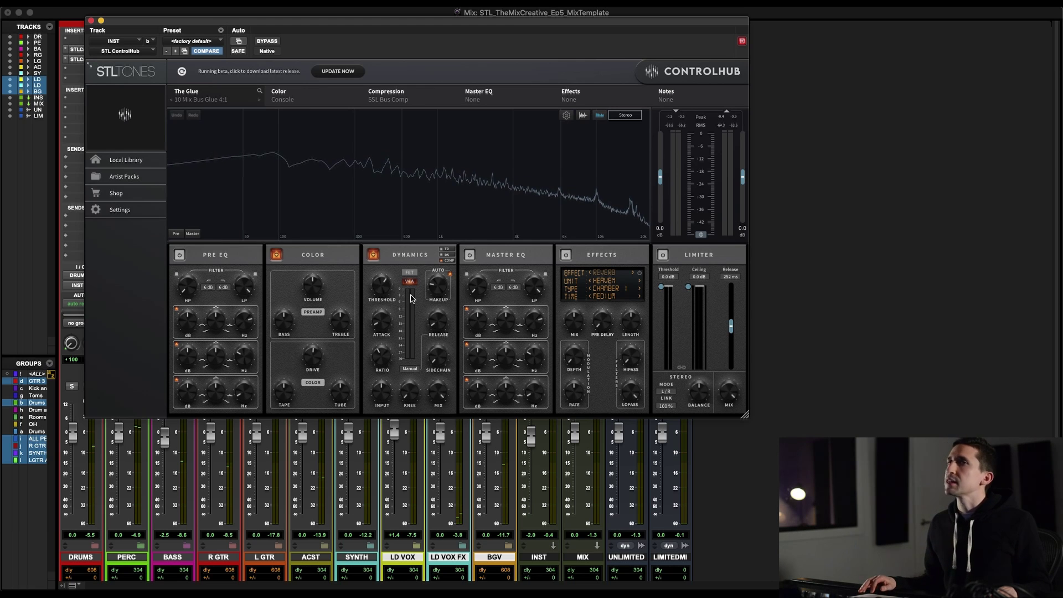
pyautogui.press('super+w')
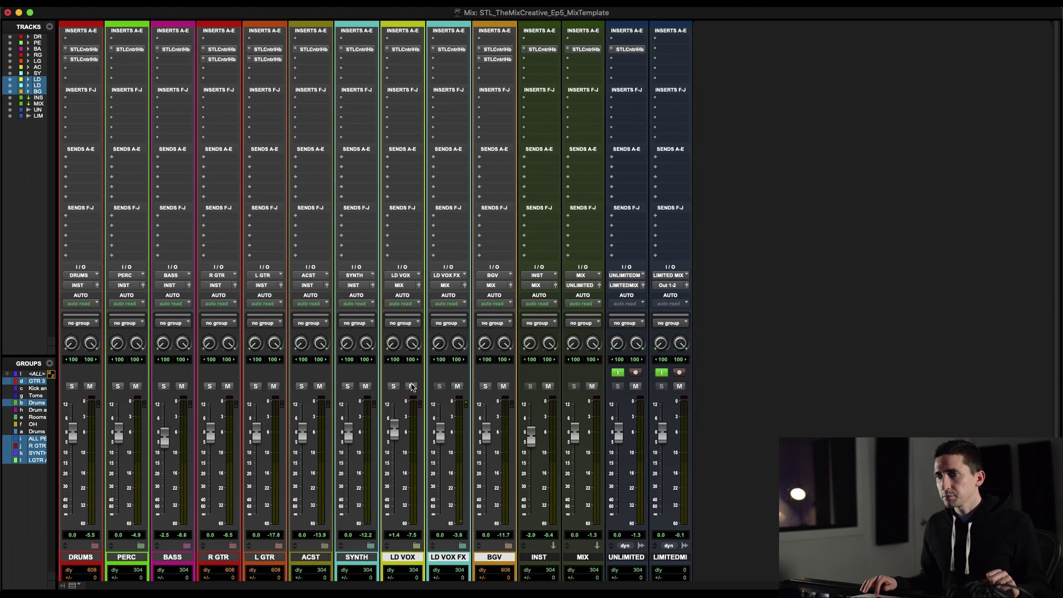
pyautogui.click(586, 50)
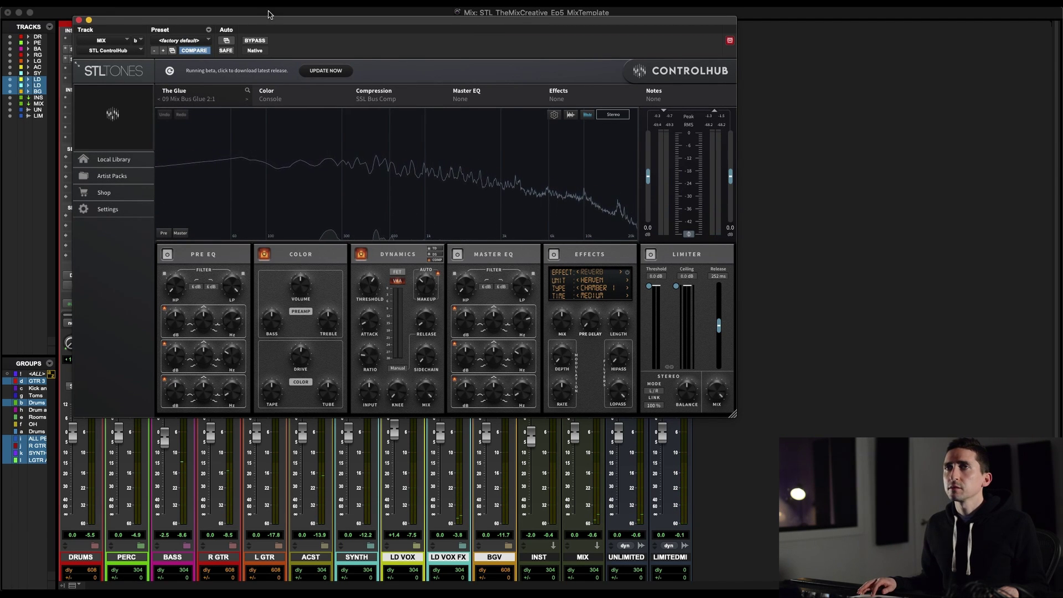
pyautogui.click(256, 41)
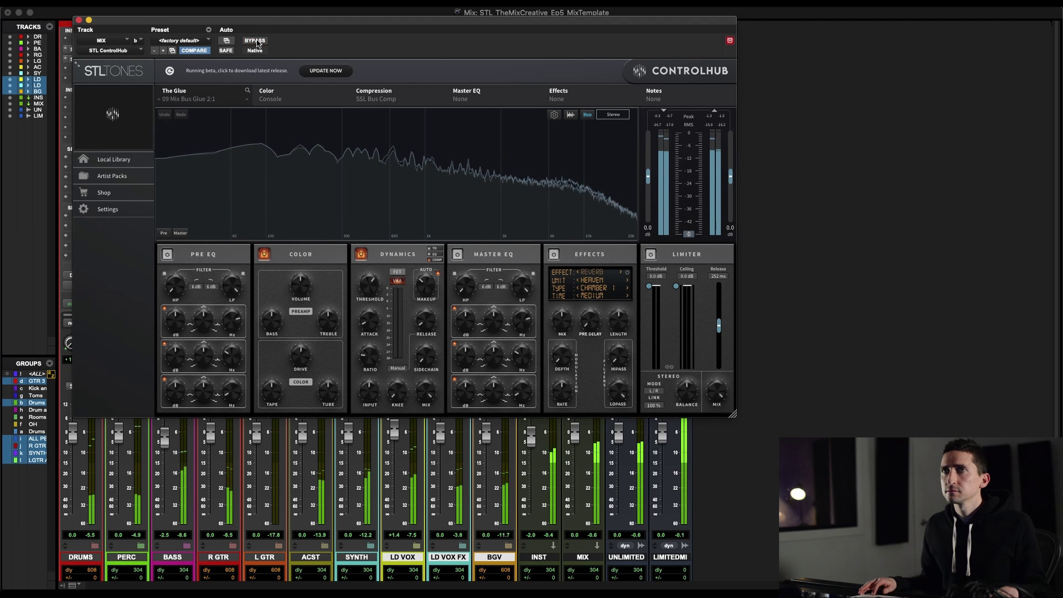
pyautogui.click(255, 41)
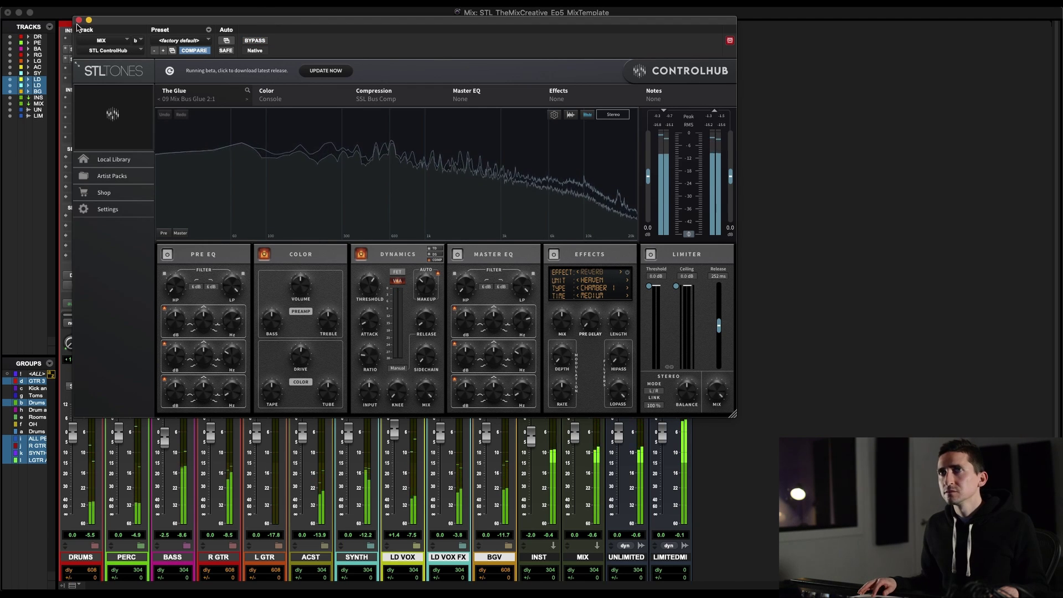
pyautogui.click(78, 21)
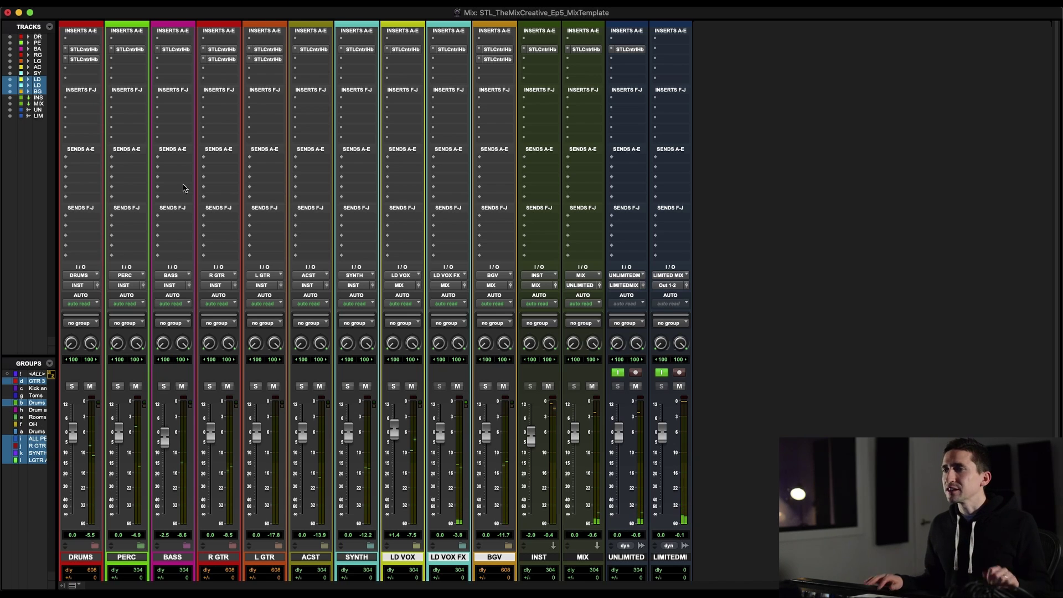
pyautogui.click(624, 558)
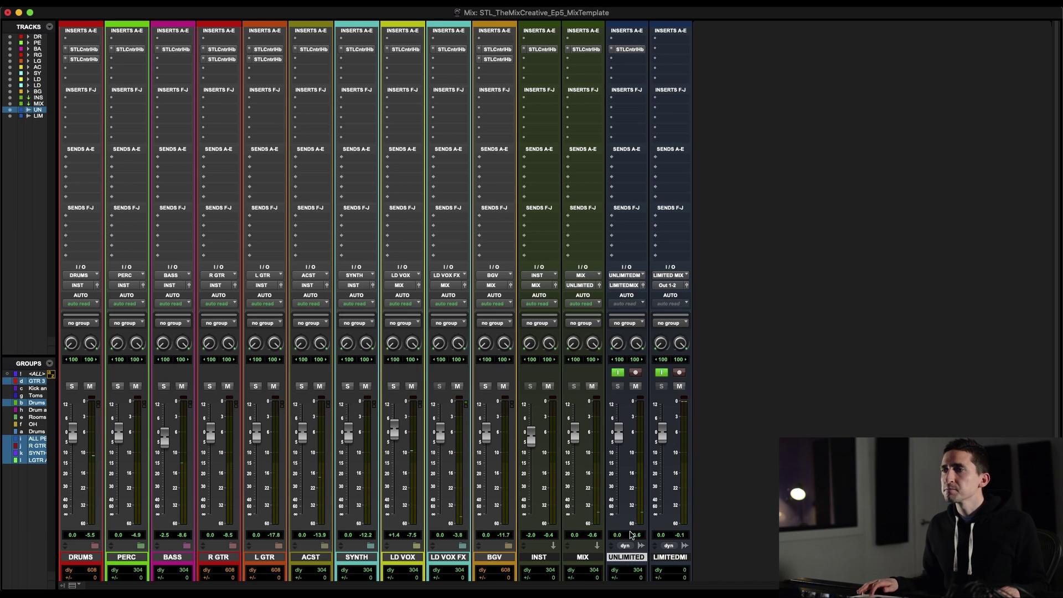
pyautogui.press('ctrl+alt+super+w')
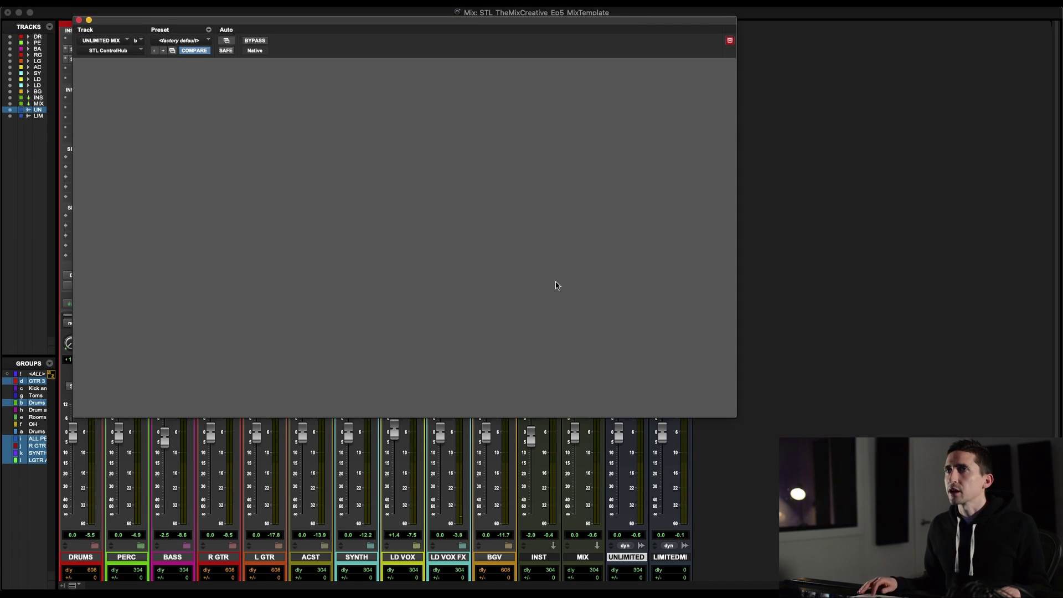
pyautogui.moveTo(214, 22); pyautogui.dragTo(271, 30)
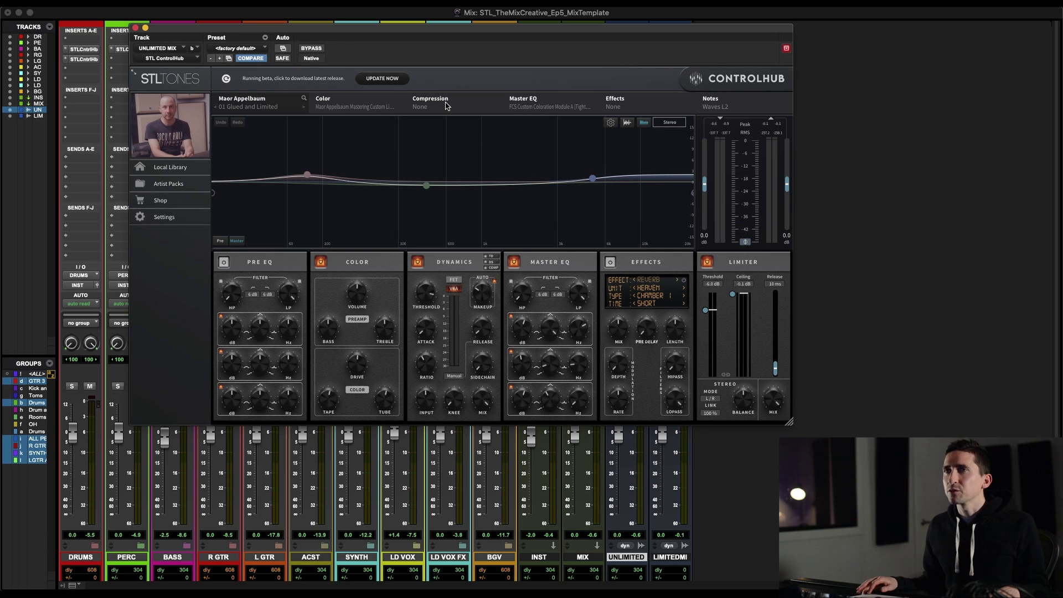
pyautogui.moveTo(159, 30); pyautogui.dragTo(154, 34)
pyautogui.press('space')
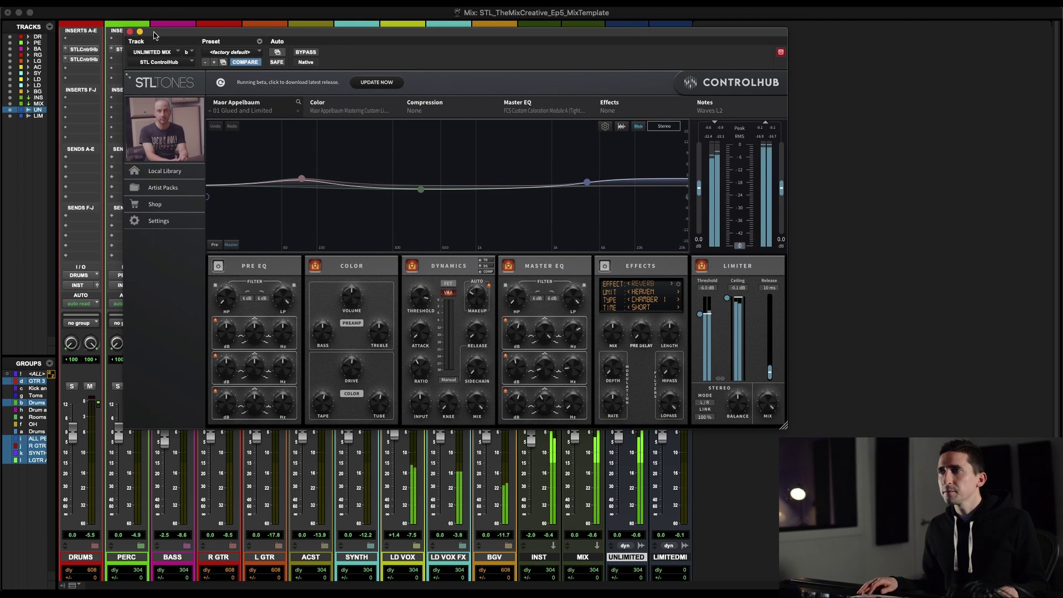
pyautogui.click(306, 53)
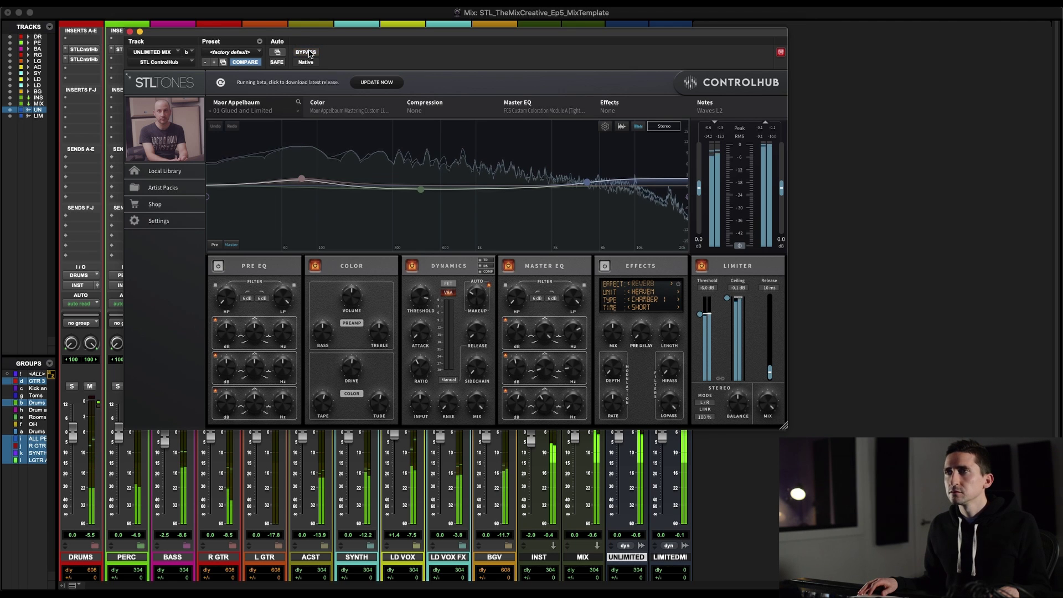
pyautogui.click(306, 52)
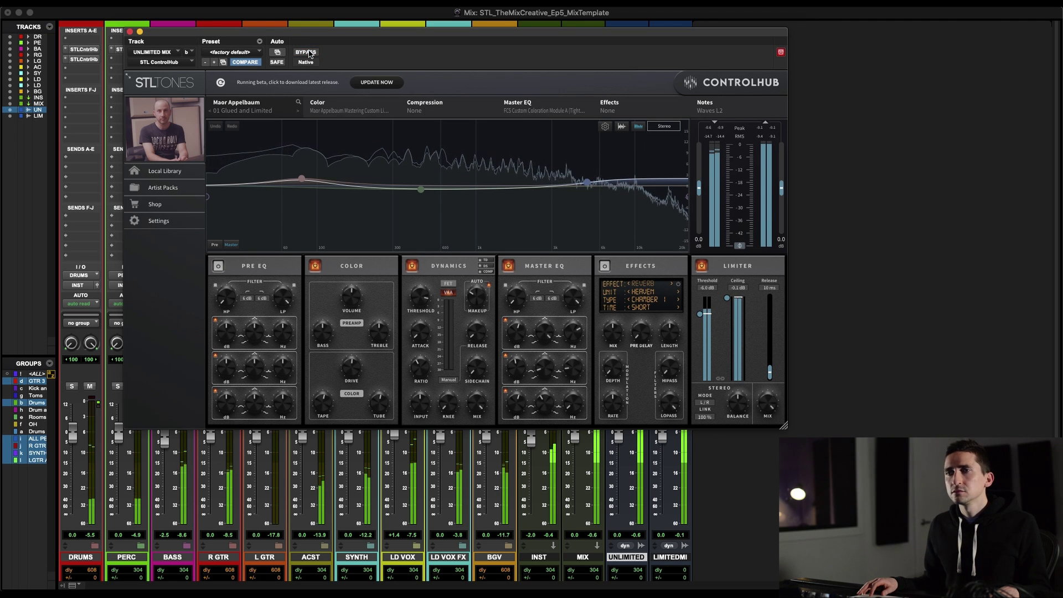
pyautogui.click(306, 52)
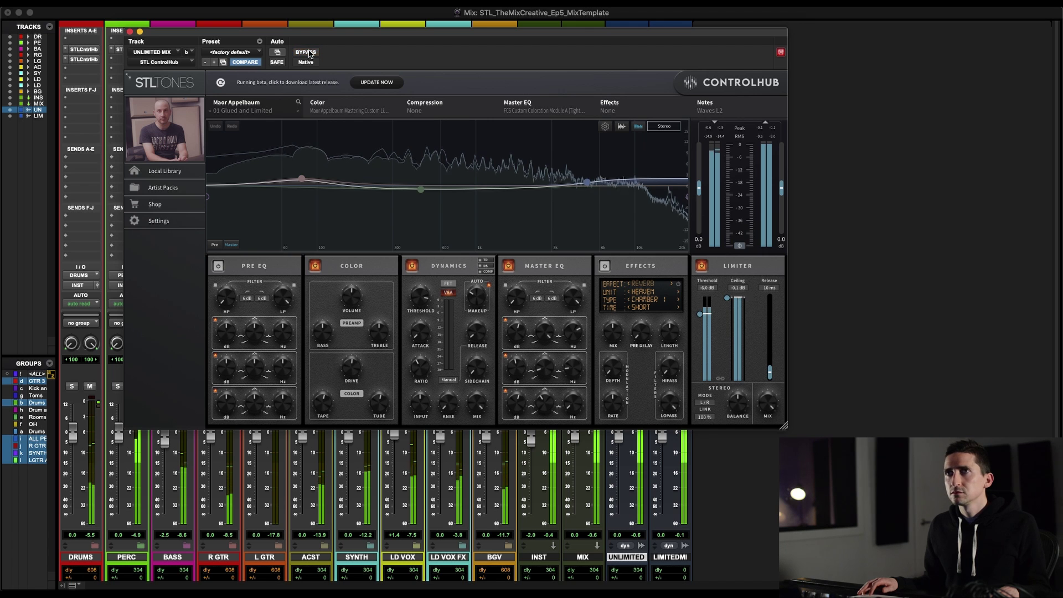
pyautogui.click(306, 53)
pyautogui.click(129, 31)
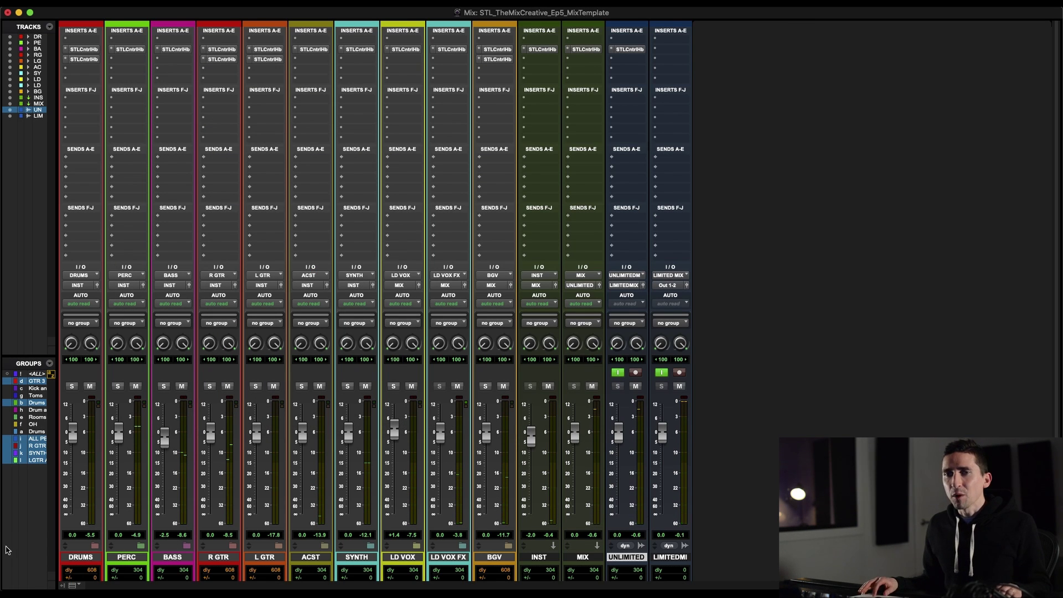
# Select tracks DRUMS through UNLIMITED, play the whole mix, and switch to the Edit window
pyautogui.keyDown('shift'); pyautogui.click(72, 558); pyautogui.keyUp('shift')
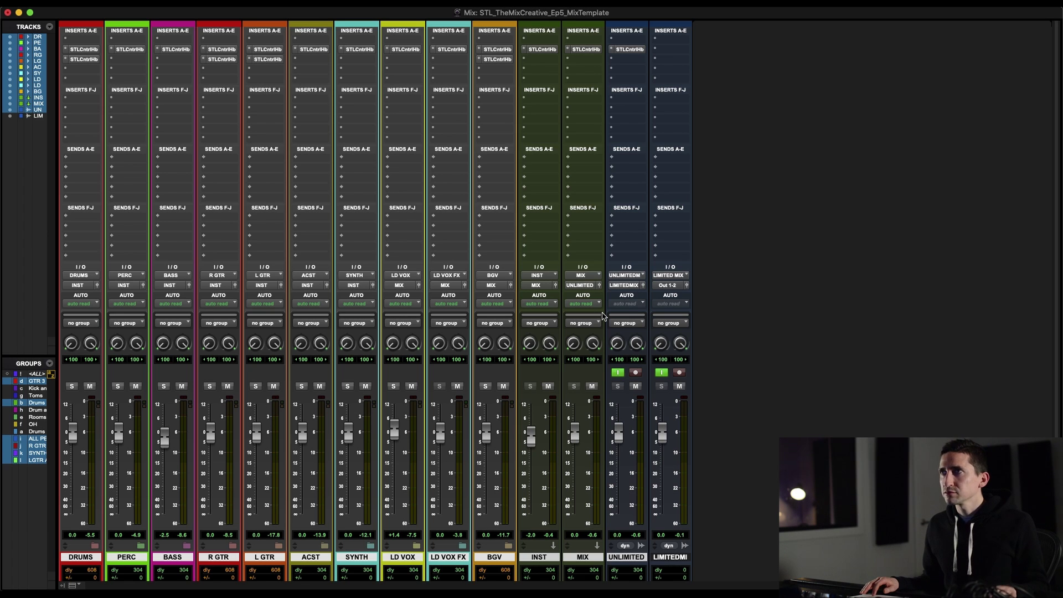
pyautogui.press('space')
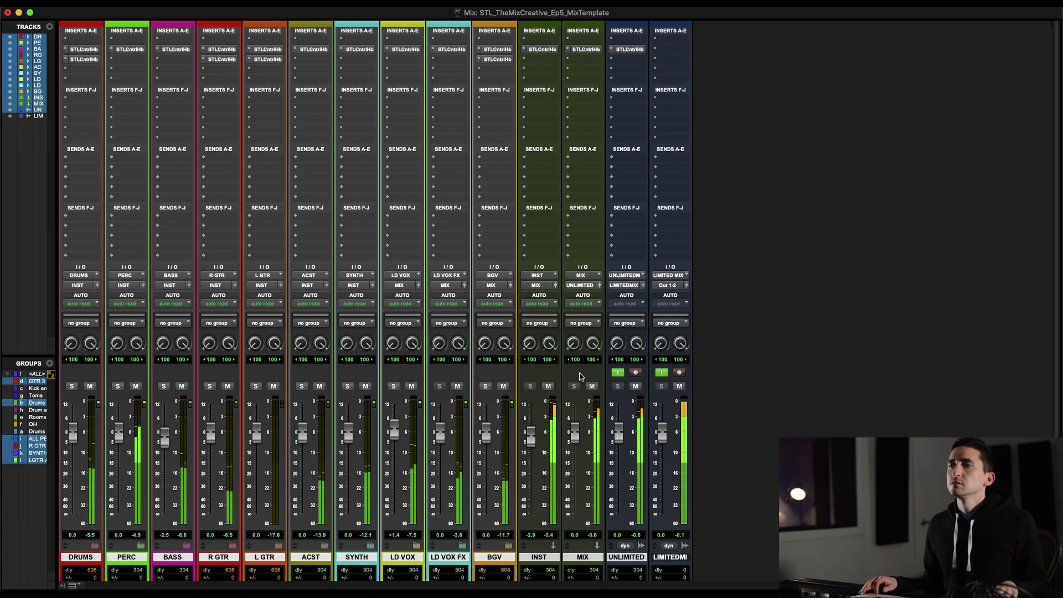
pyautogui.press('super+equal')
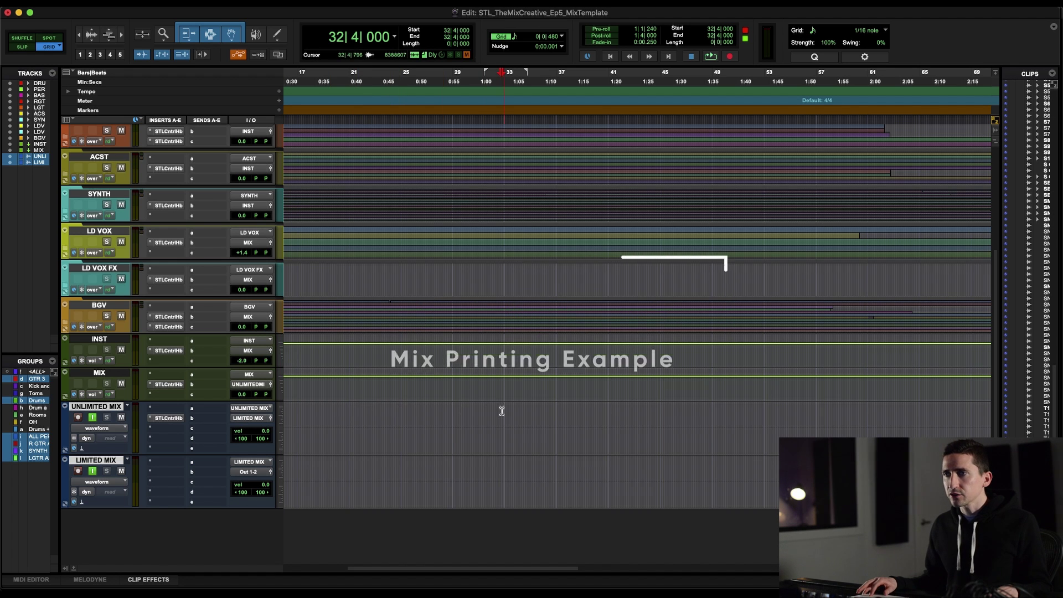
# Record a short test print onto the UNLIMITED MIX and LIMITED MIX tracks
pyautogui.moveTo(501, 411); pyautogui.dragTo(636, 469)
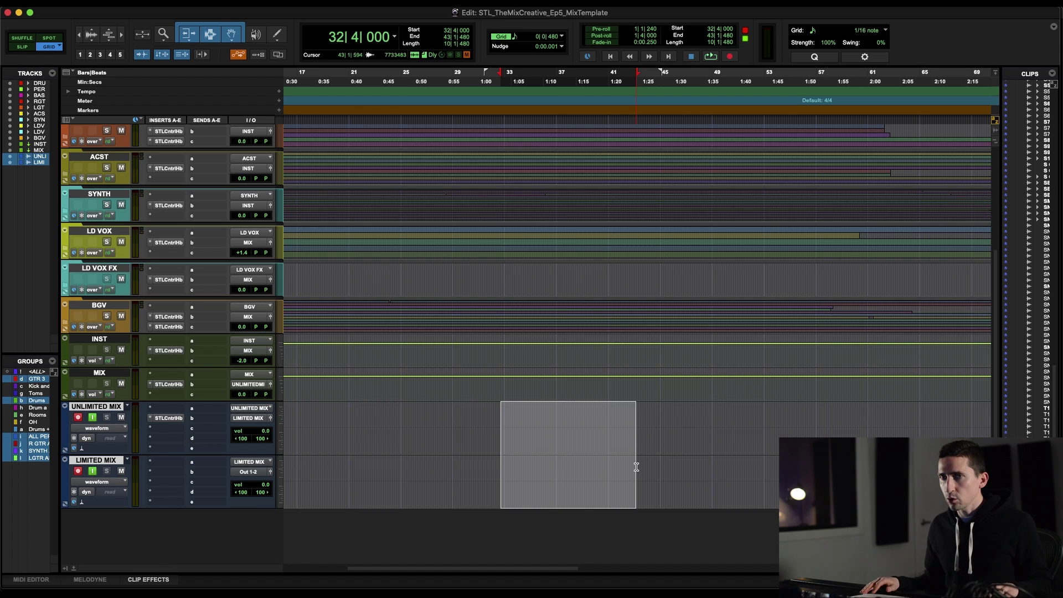
pyautogui.press('super+space')
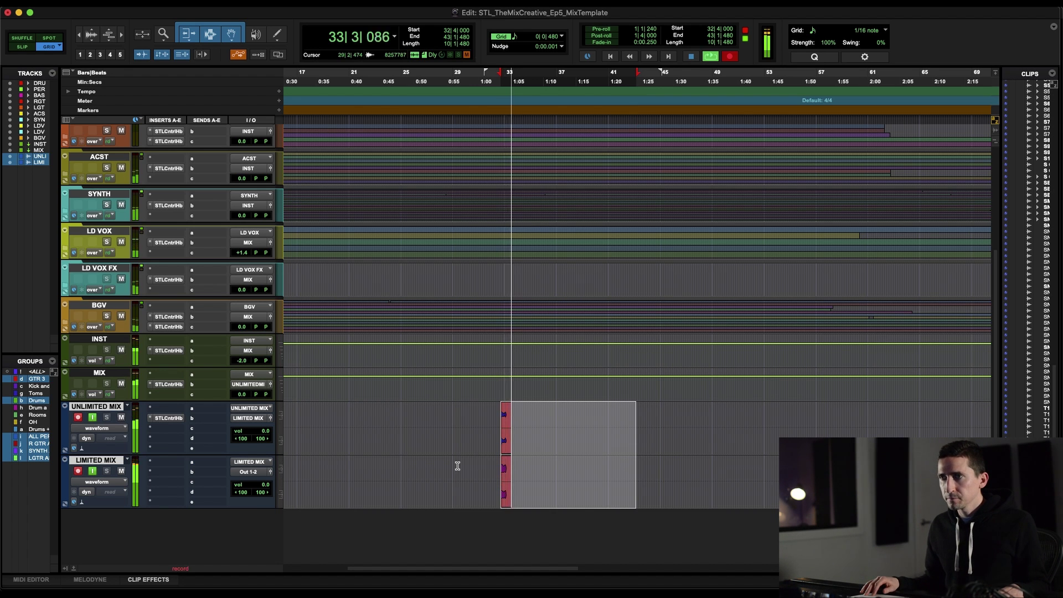
pyautogui.press('super+bracketright')
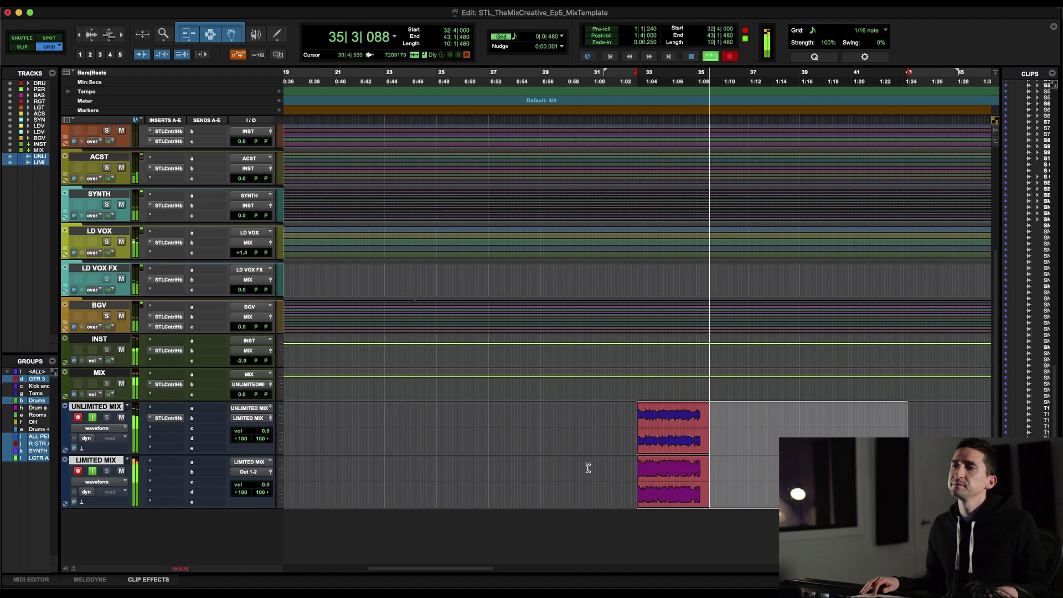
pyautogui.press('space')
# Inspect the printed UNLIMITED MIX_03 and LIMITED MIX_03 clips, then select bars 1–96
pyautogui.press('super+bracketright')
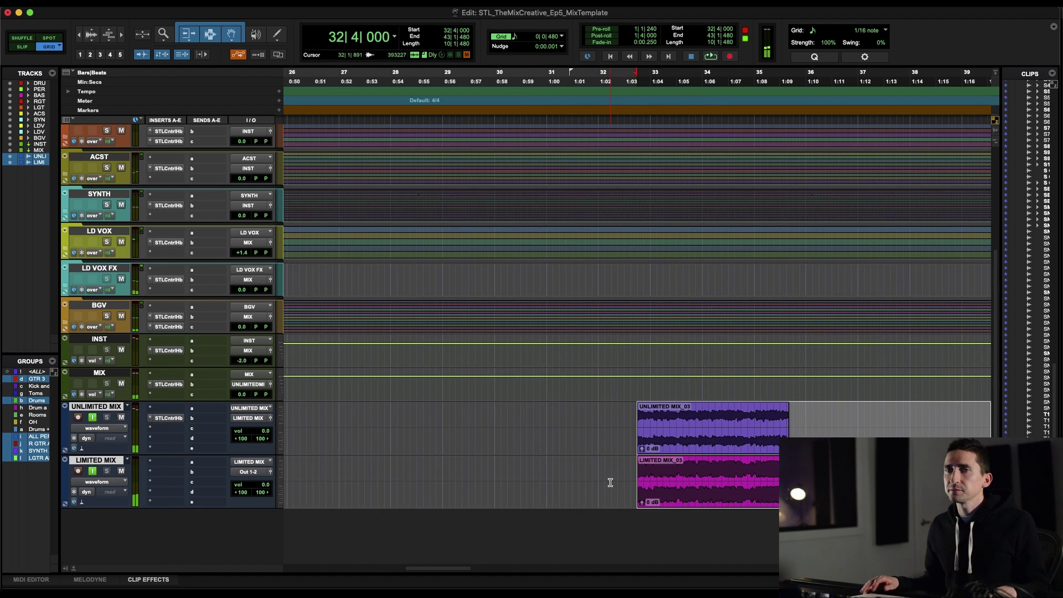
pyautogui.click(649, 488)
pyautogui.press('super+bracketright')
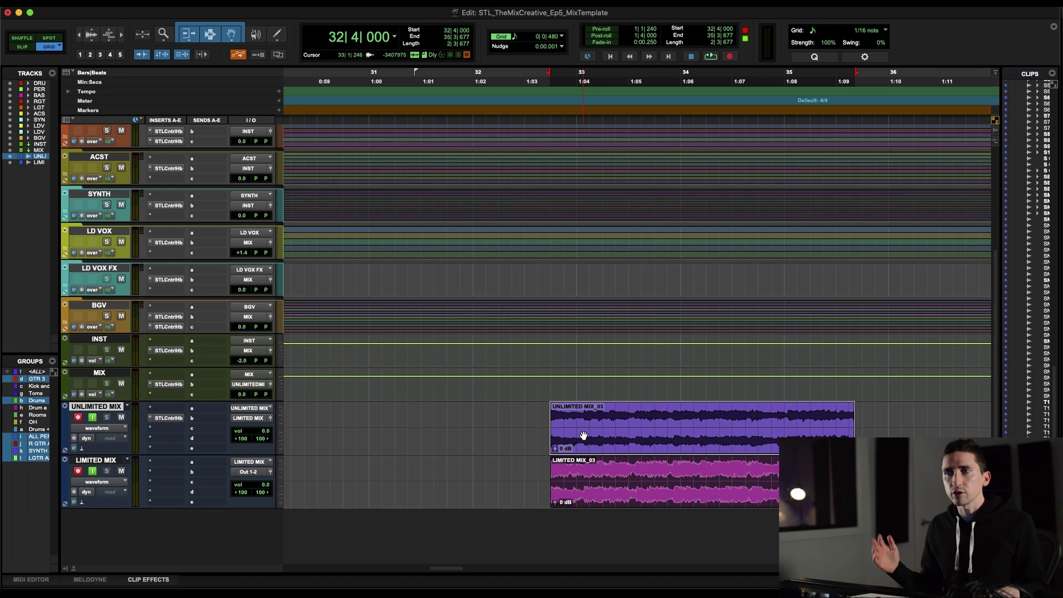
pyautogui.click(620, 498)
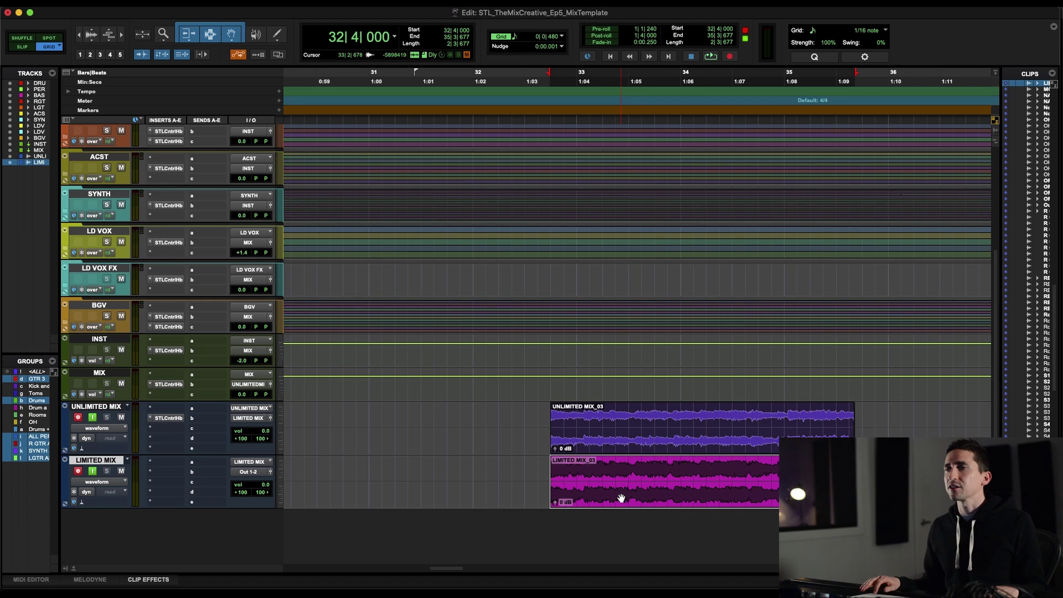
pyautogui.press('super+bracketleft')
pyautogui.press('super+bracketleft')
pyautogui.press('super+bracketleft')
pyautogui.press('super+bracketleft')
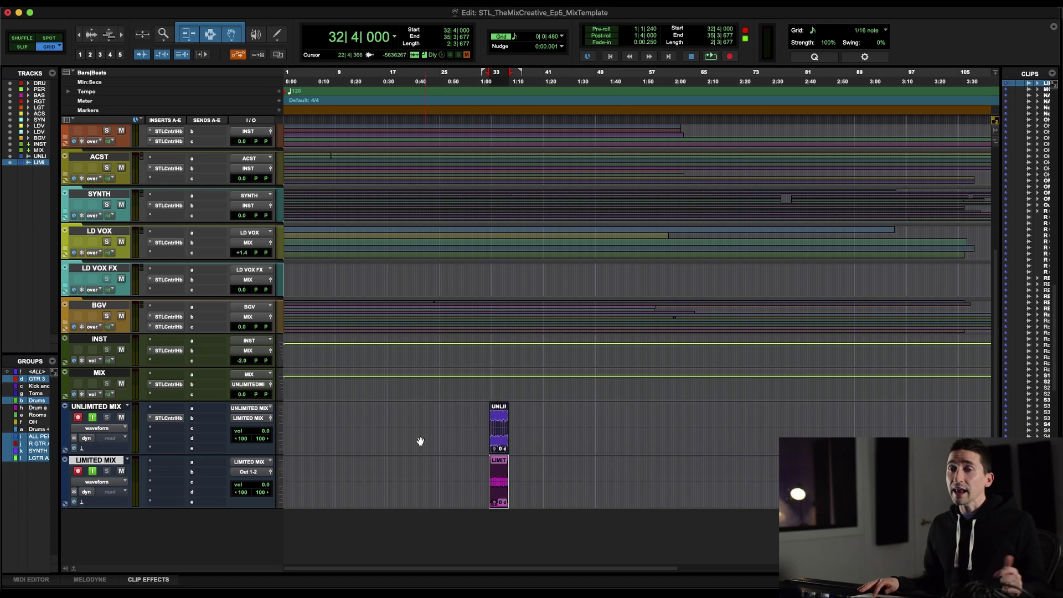
pyautogui.moveTo(286, 414); pyautogui.dragTo(904, 437)
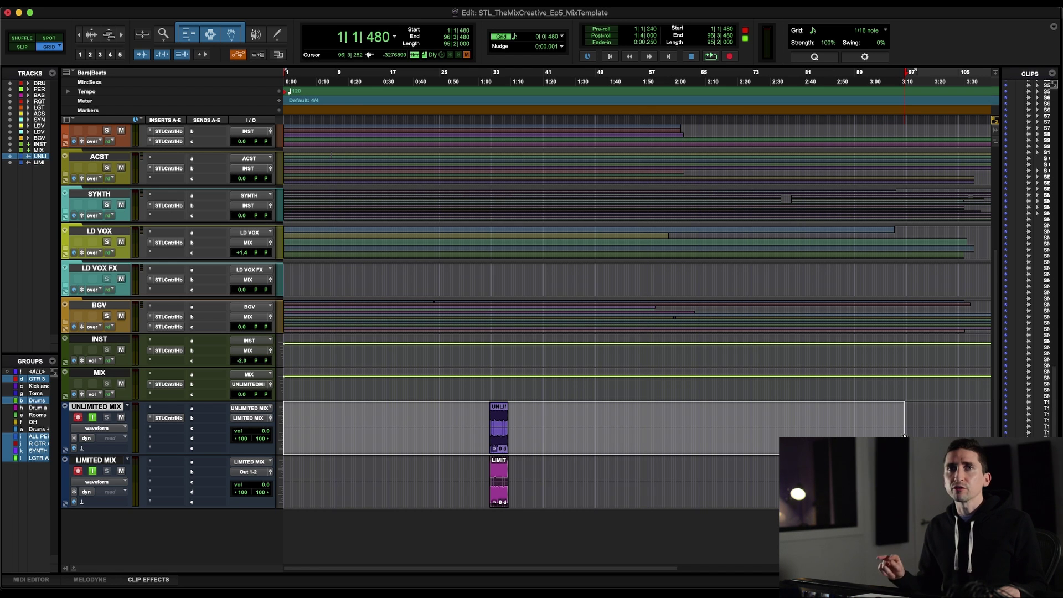